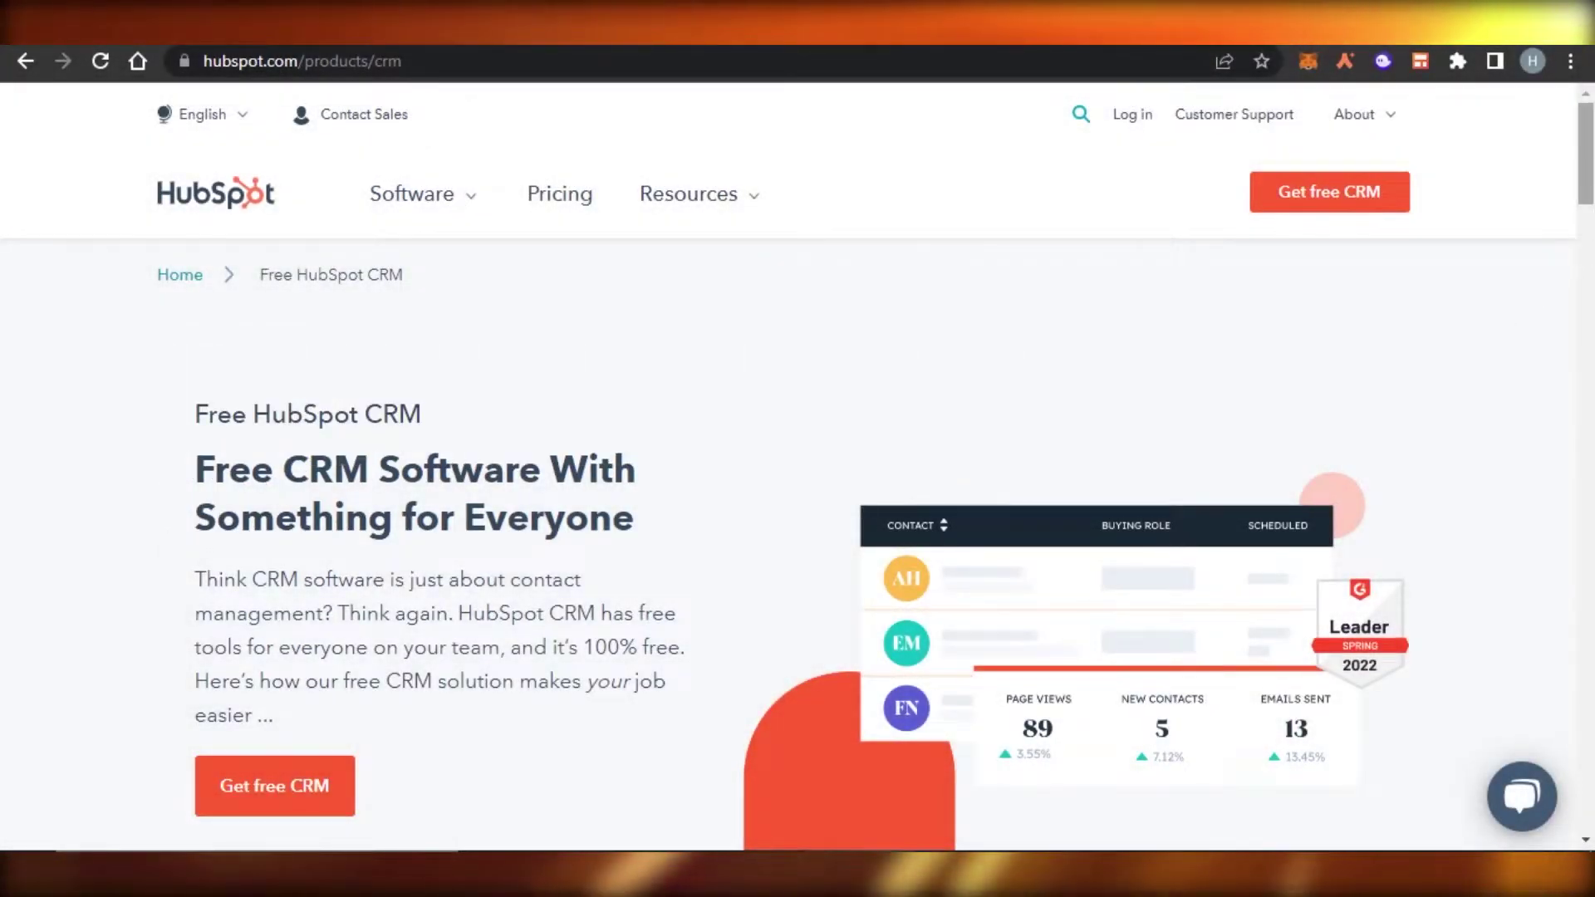
Scroll through the HubSpot product page and show the site's language options.
{"action": "scroll", "coordinate": [1588, 239], "scroll_direction": "down", "scroll_amount": 6}
{"action": "scroll", "coordinate": [788, 466], "scroll_direction": "down", "scroll_amount": 18}
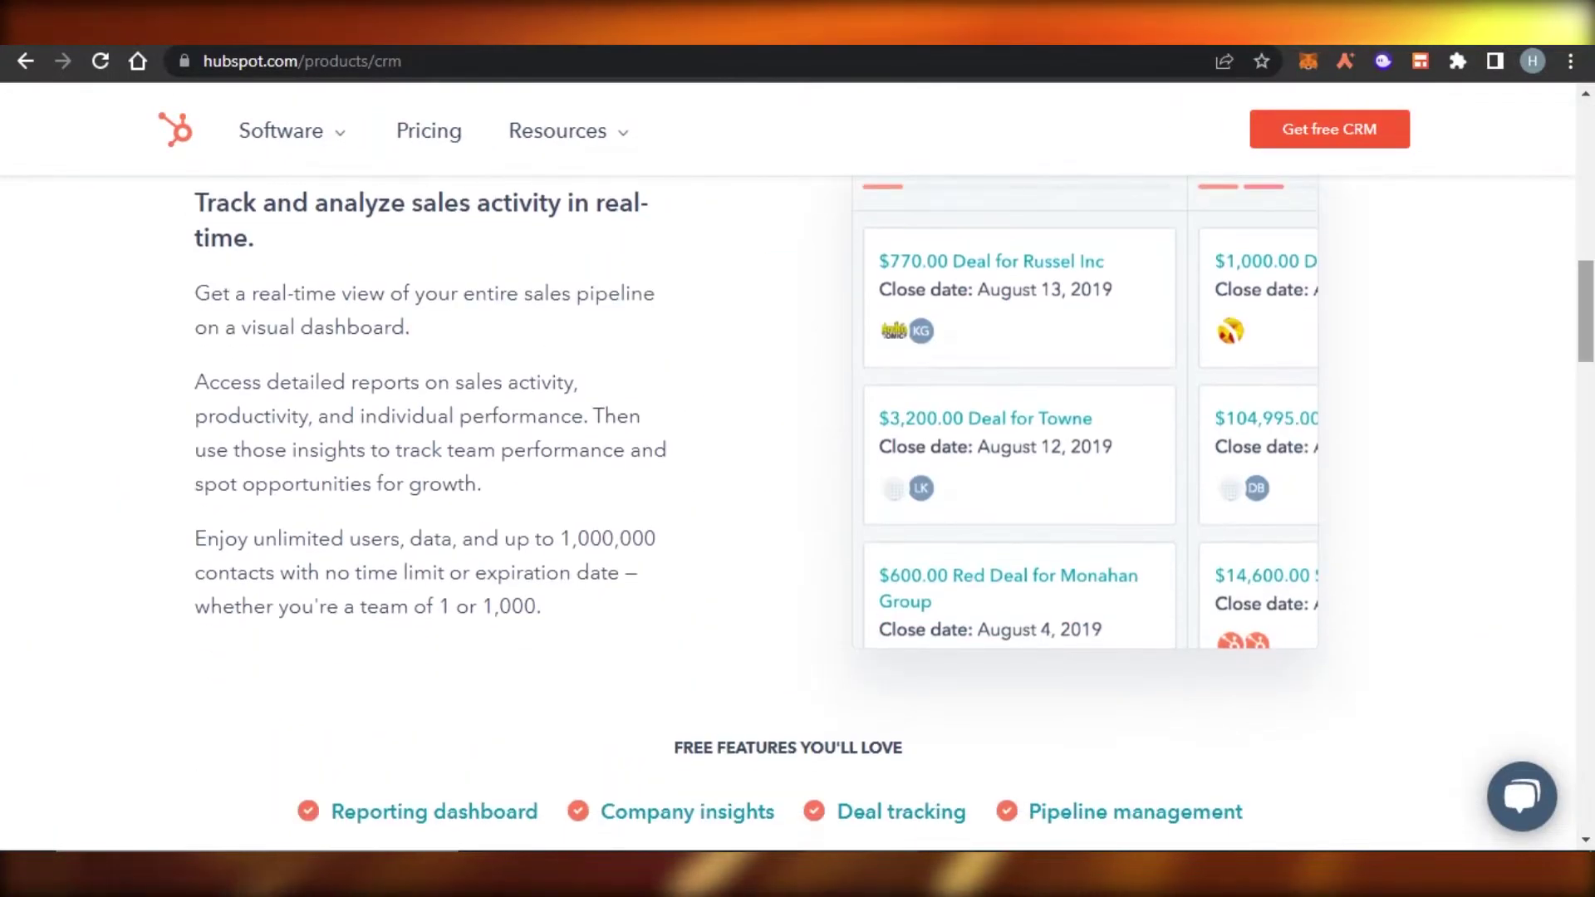
{"action": "scroll", "coordinate": [787, 466], "scroll_direction": "down", "scroll_amount": 12}
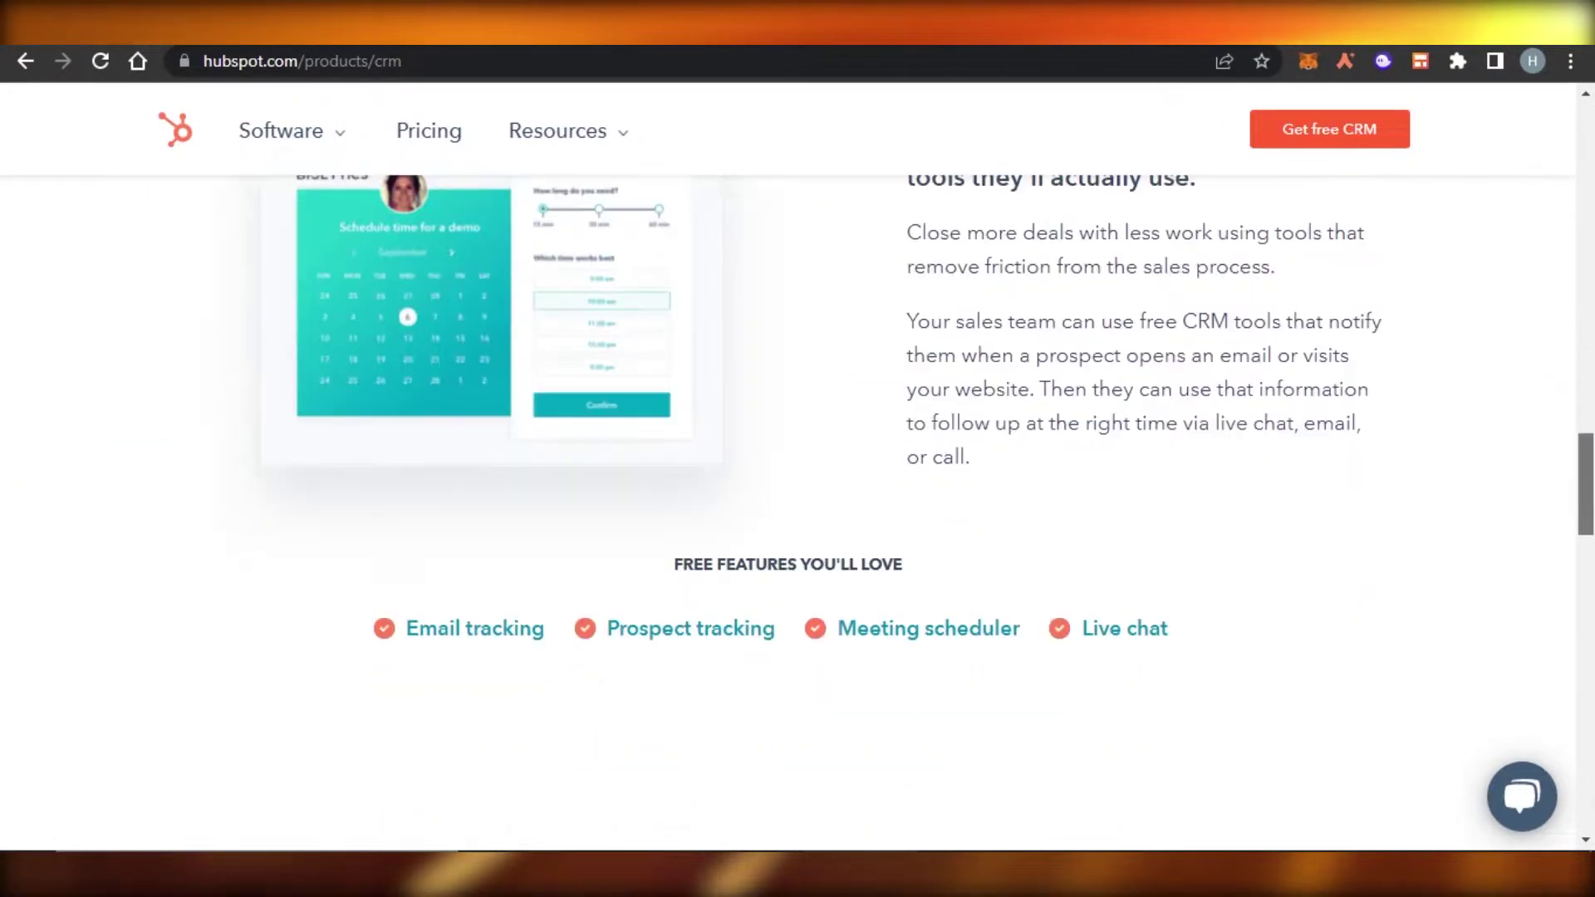
{"action": "scroll", "coordinate": [788, 465], "scroll_direction": "up", "scroll_amount": 20}
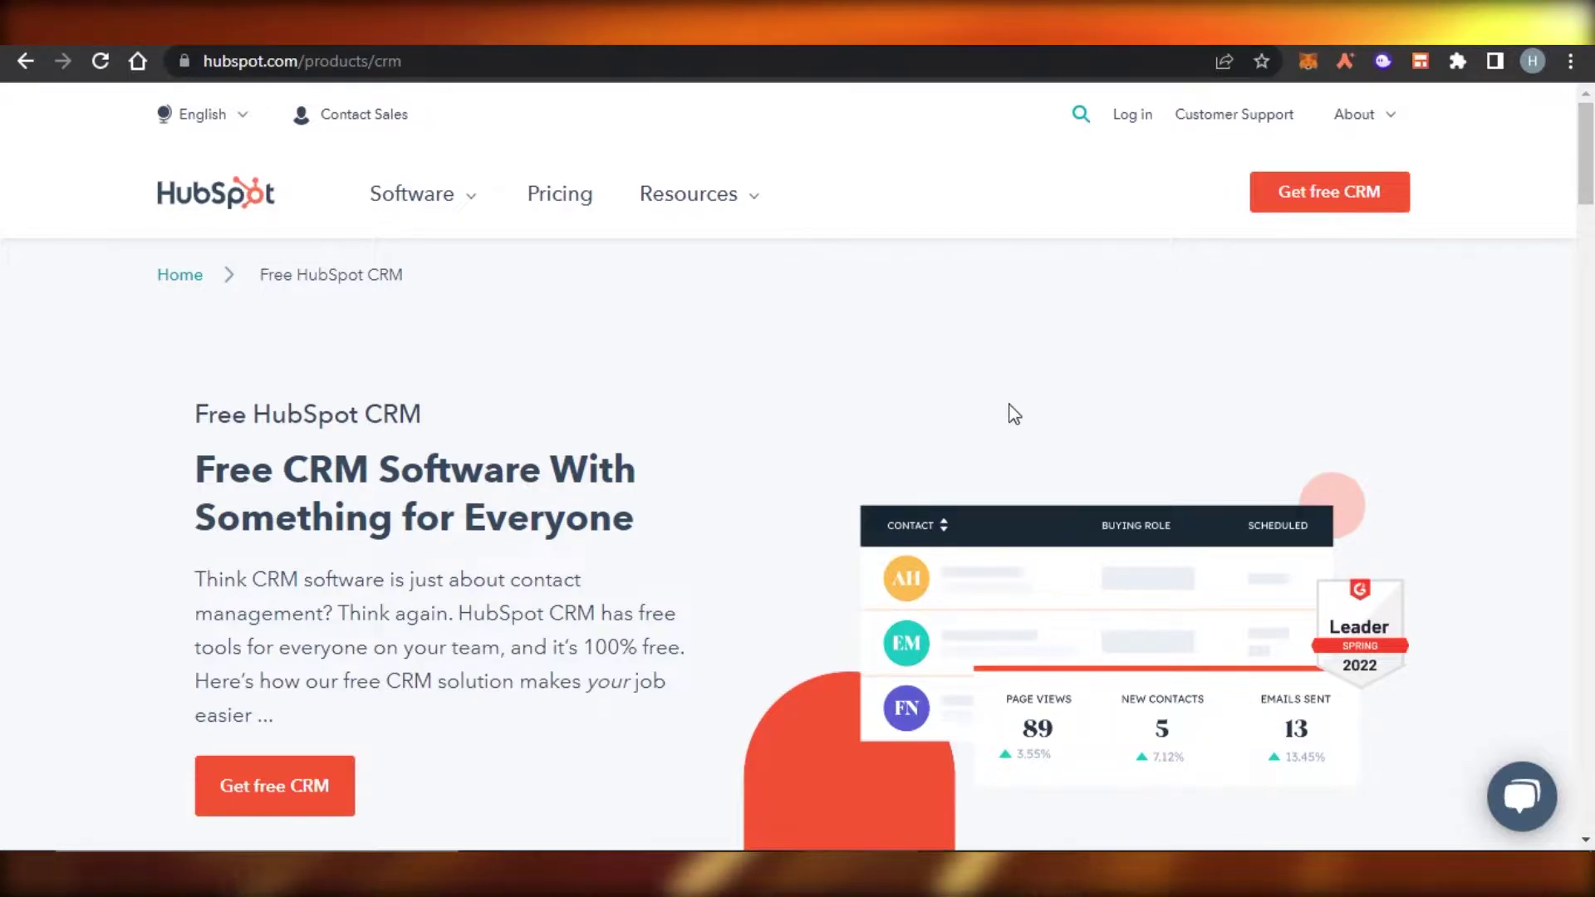
{"action": "left_click", "coordinate": [200, 114]}
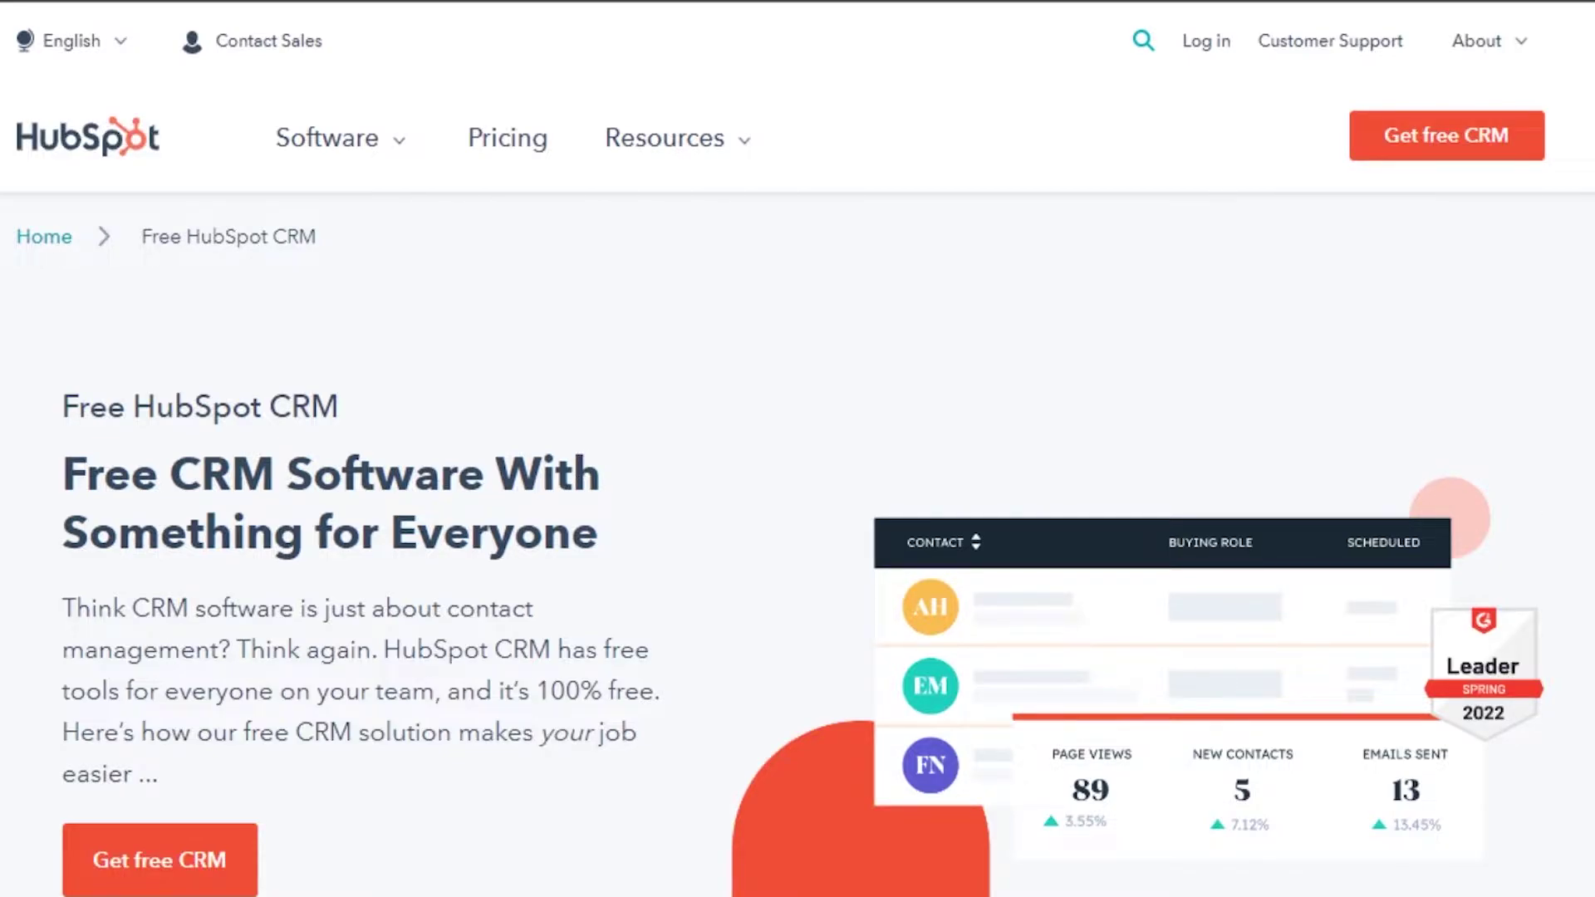
Enter the free HubSpot CRM account through Get free CRM and land on Contacts Dashboard.
{"action": "scroll", "coordinate": [797, 498], "scroll_direction": "down", "scroll_amount": 15}
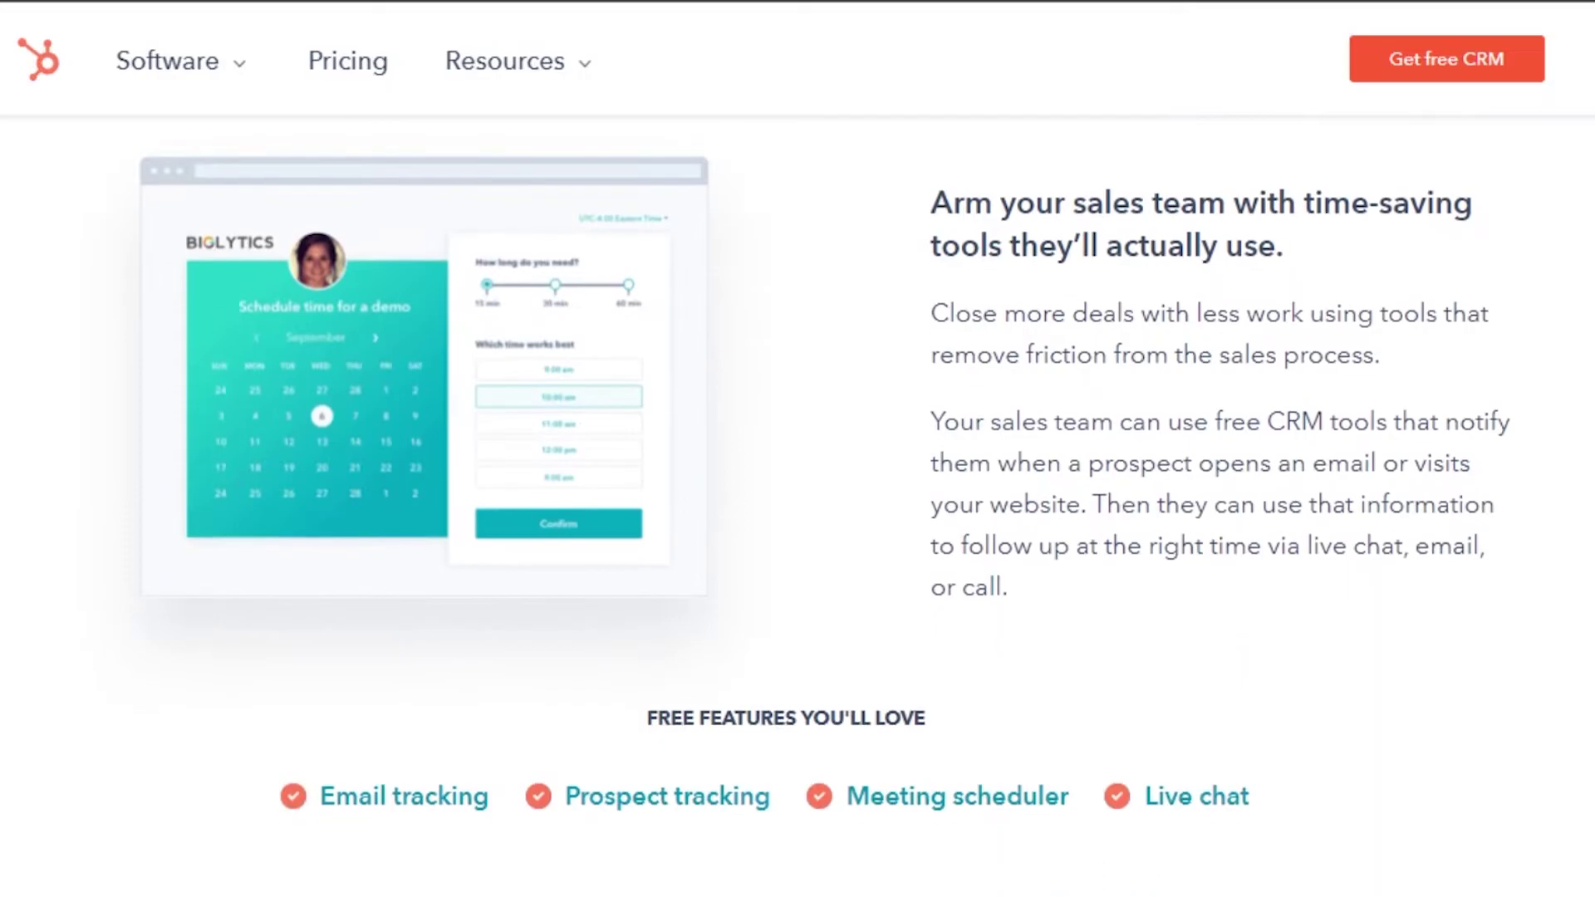
{"action": "scroll", "coordinate": [798, 498], "scroll_direction": "down", "scroll_amount": 15}
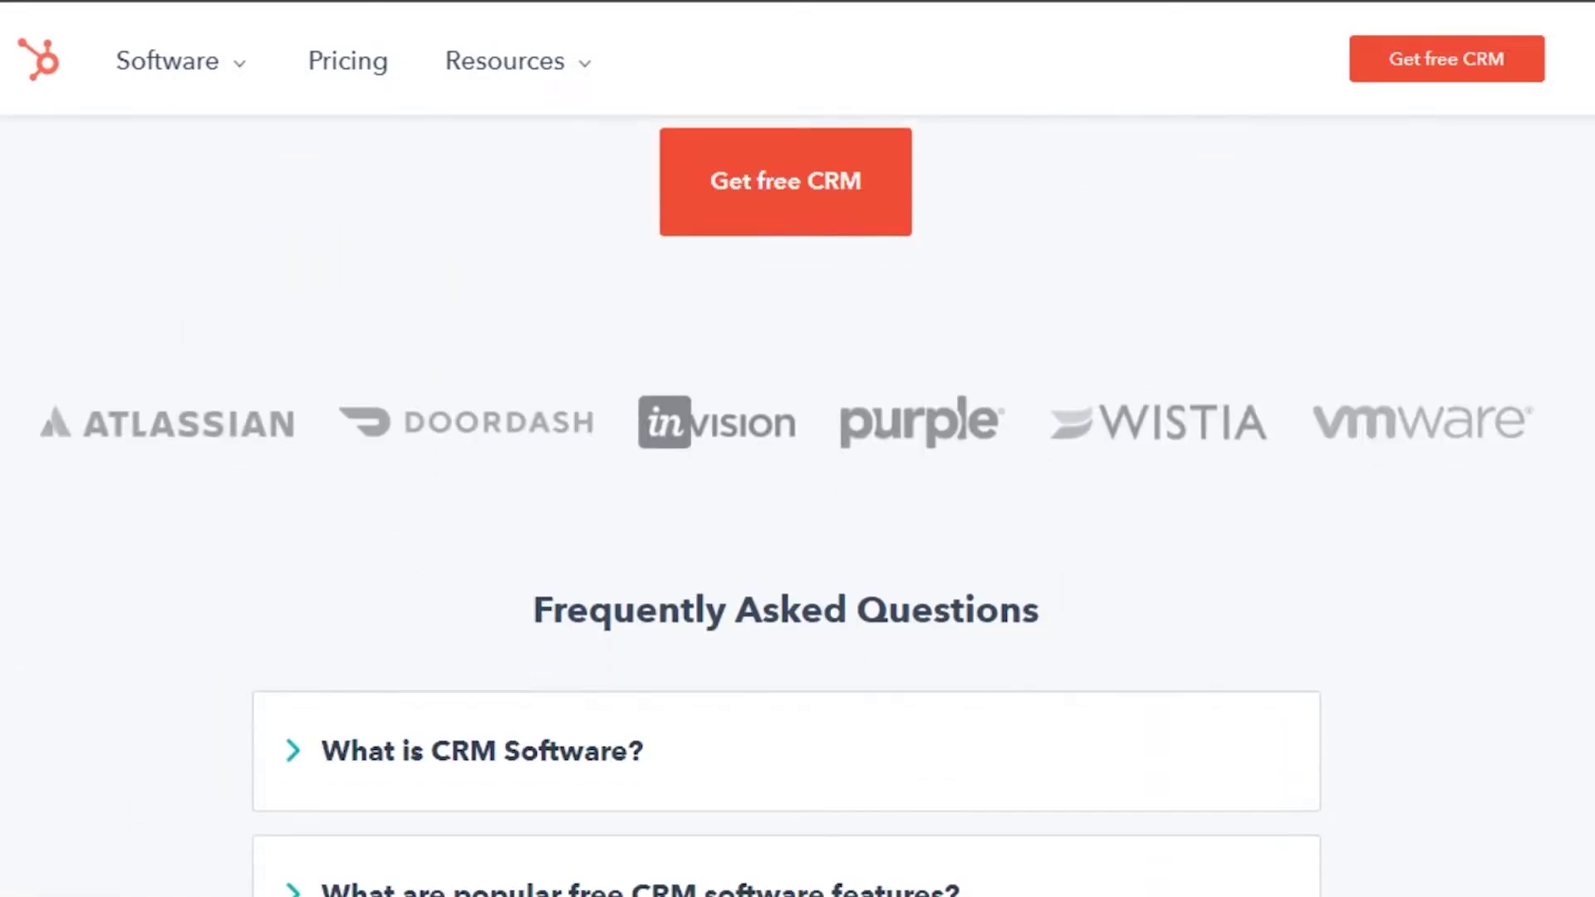
{"action": "scroll", "coordinate": [797, 498], "scroll_direction": "down", "scroll_amount": 10}
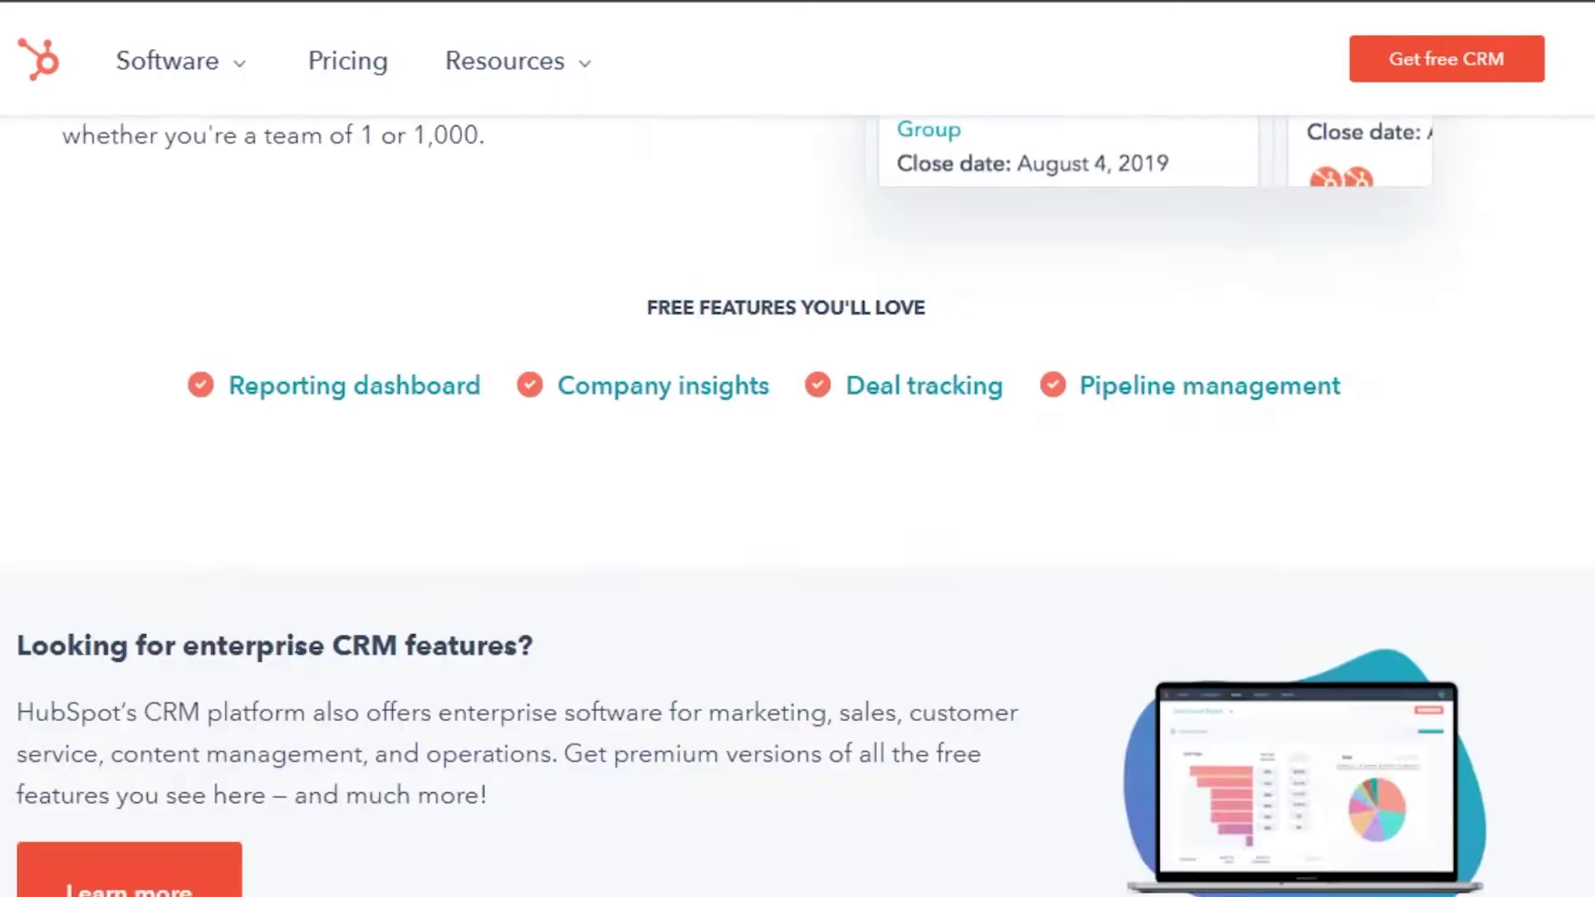
{"action": "scroll", "coordinate": [797, 499], "scroll_direction": "up", "scroll_amount": 10}
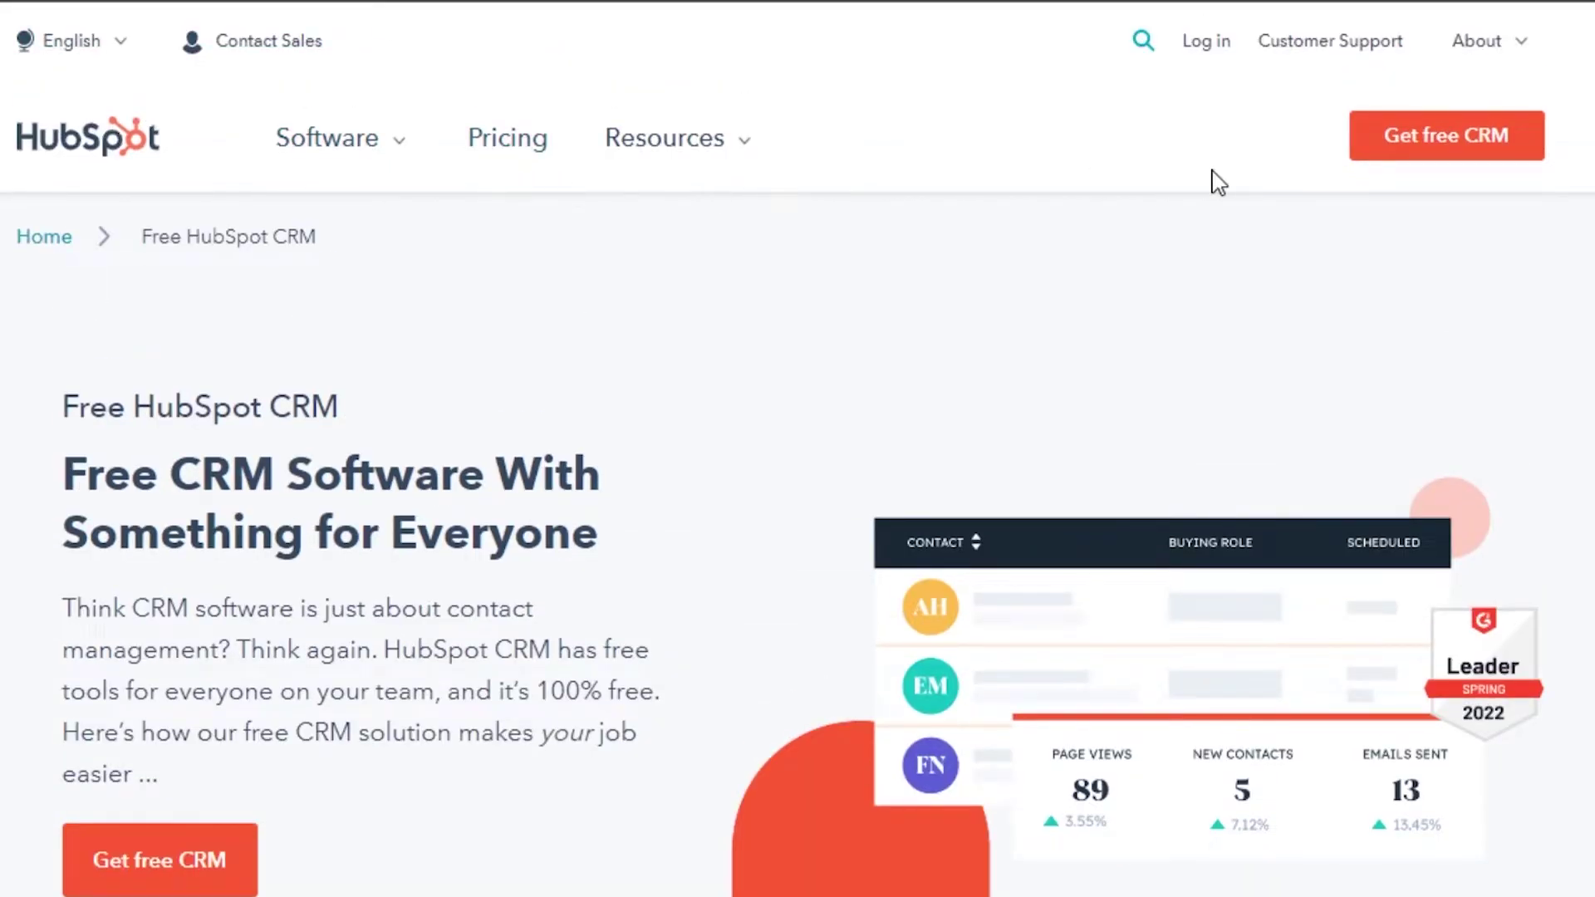
{"action": "left_click", "coordinate": [1452, 146]}
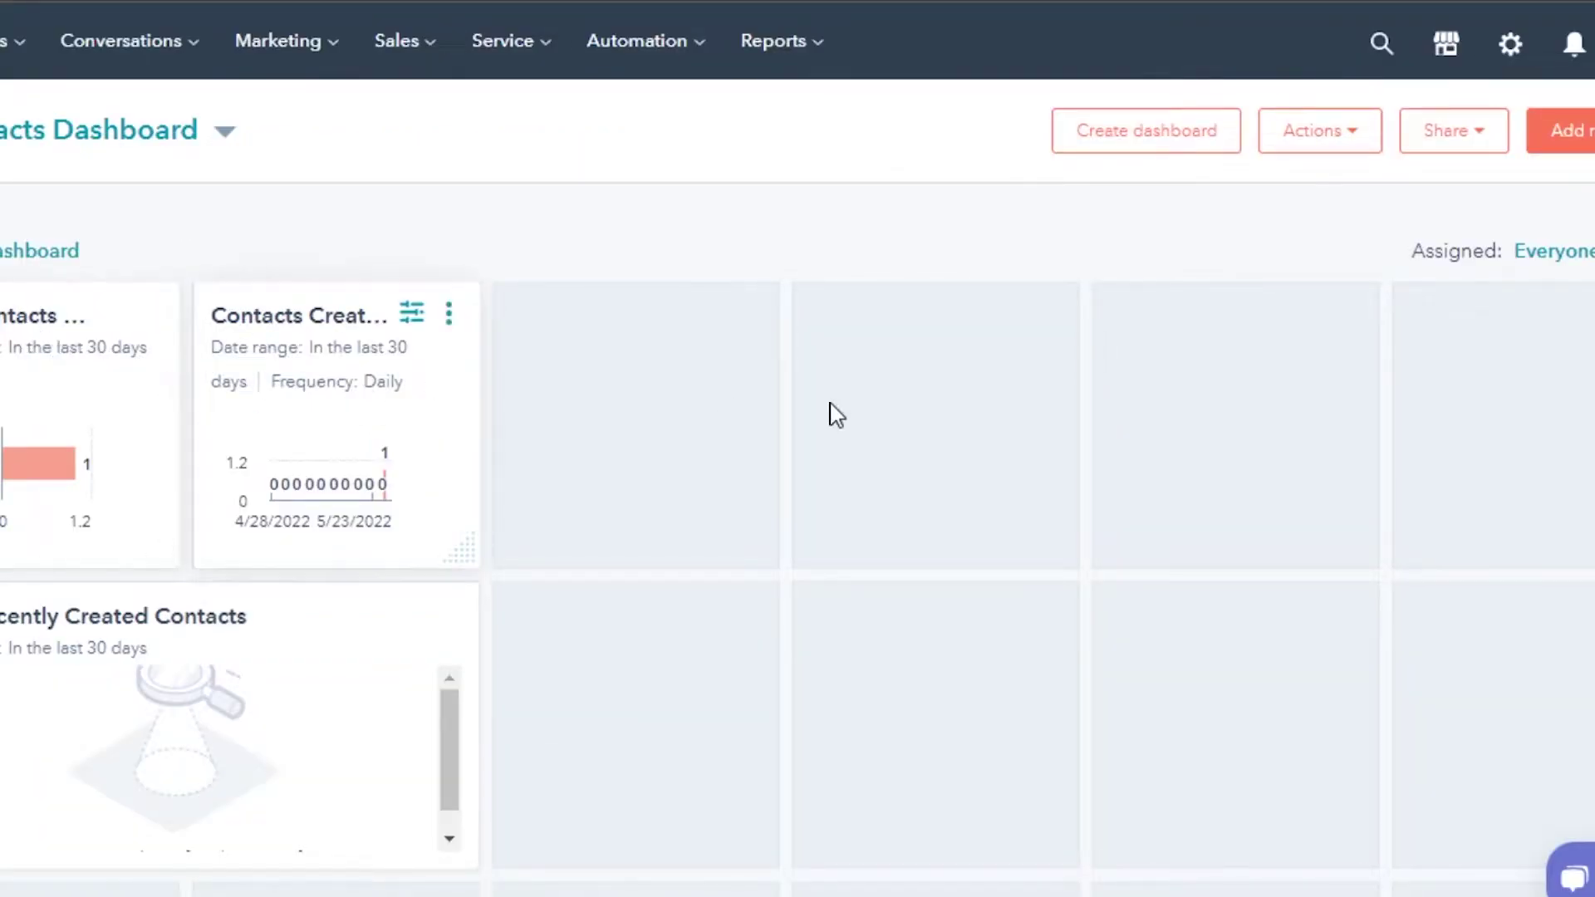
{"action": "scroll", "coordinate": [629, 249], "scroll_direction": "down", "scroll_amount": 4}
{"action": "scroll", "coordinate": [629, 117], "scroll_direction": "up", "scroll_amount": 4}
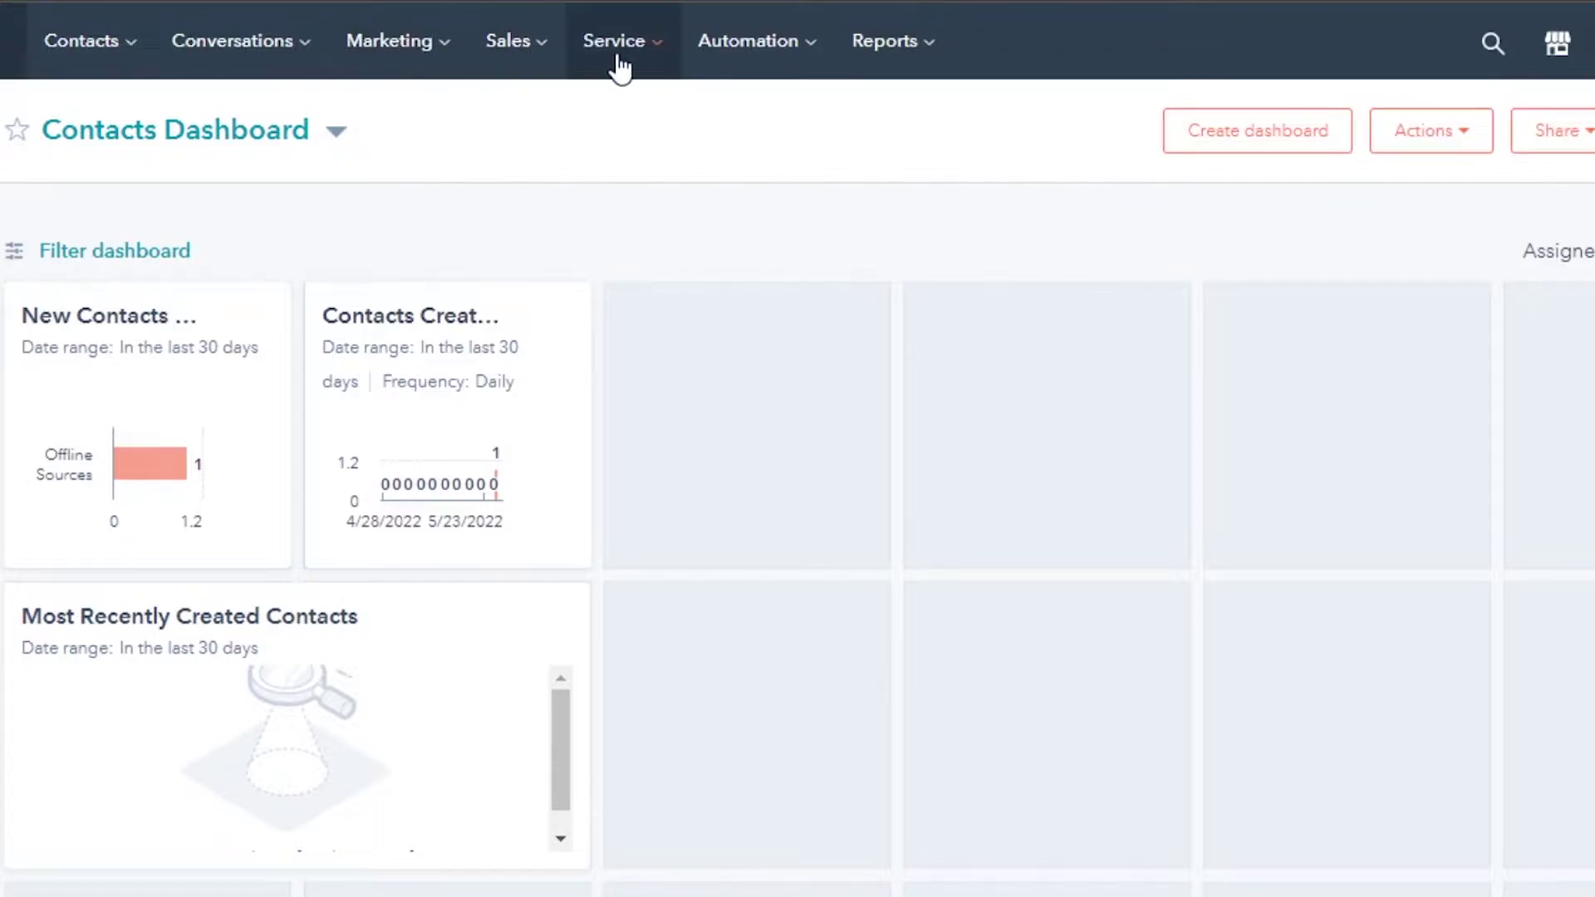
Go to Marketing > Email to reach the email template picker.
{"action": "left_click", "coordinate": [417, 44]}
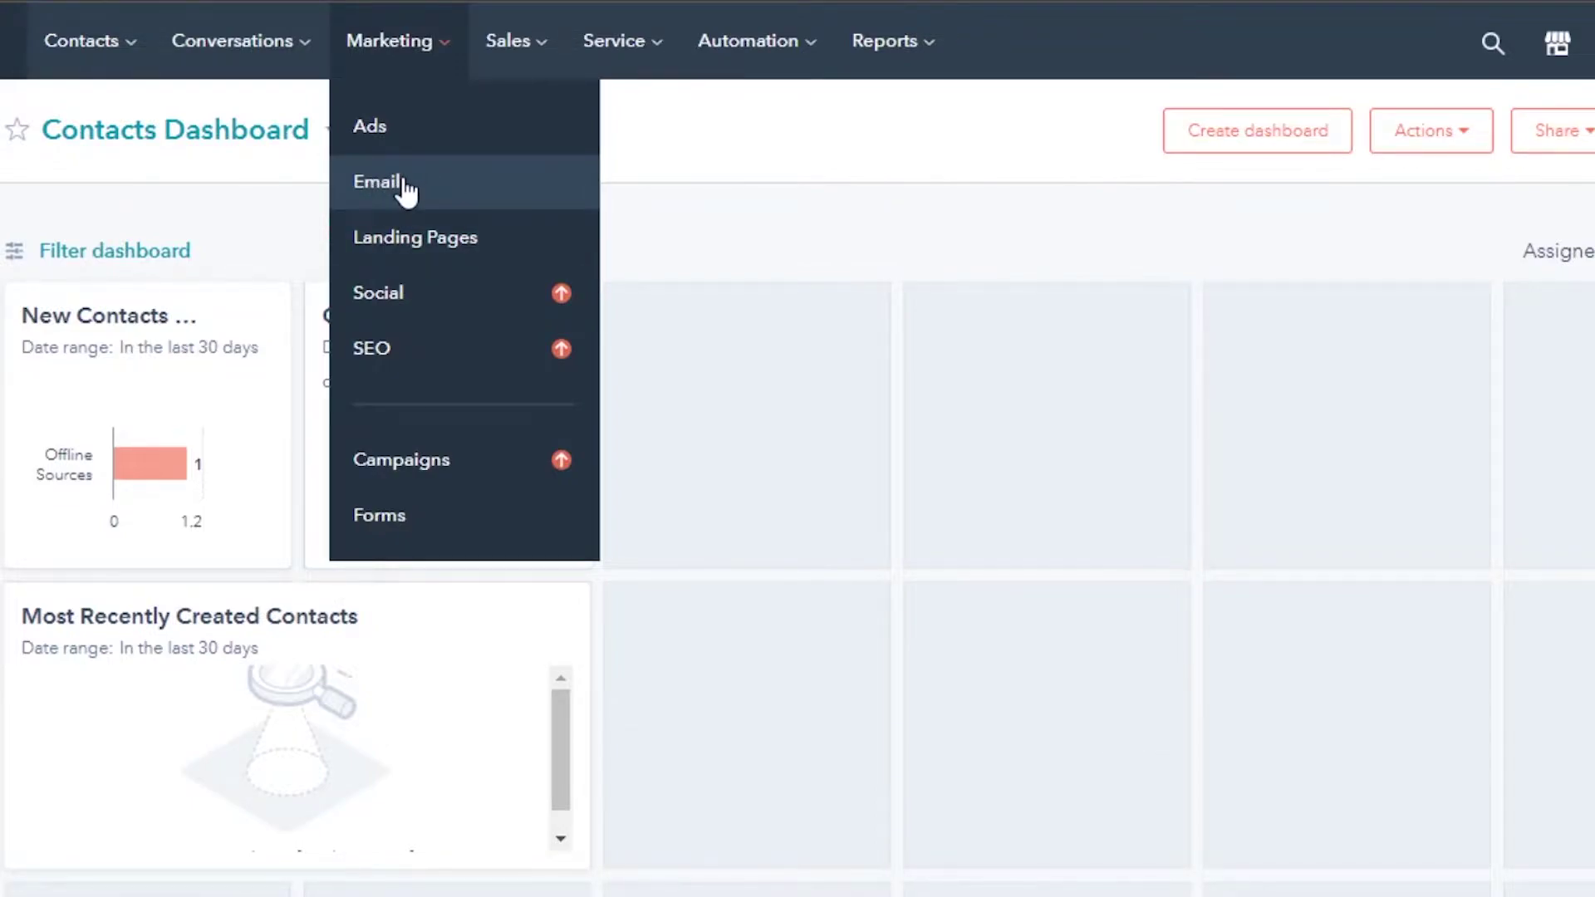
{"action": "left_click", "coordinate": [406, 188]}
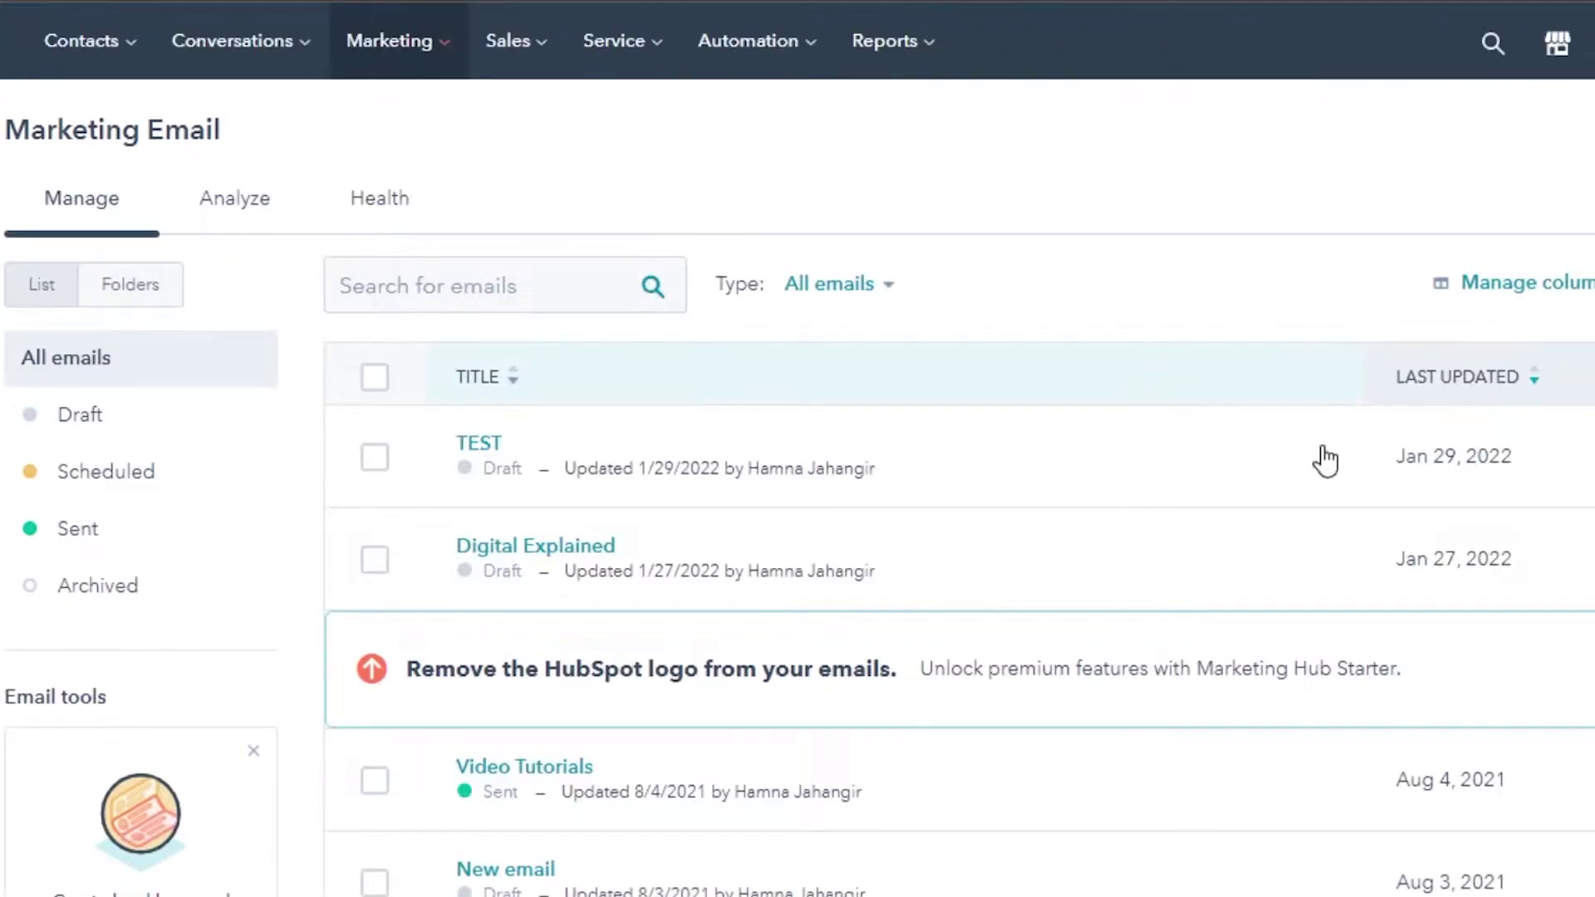
{"action": "scroll", "coordinate": [797, 449], "scroll_direction": "down", "scroll_amount": 7}
{"action": "scroll", "coordinate": [797, 448], "scroll_direction": "up", "scroll_amount": 7}
{"action": "scroll", "coordinate": [797, 448], "scroll_direction": "down", "scroll_amount": 8}
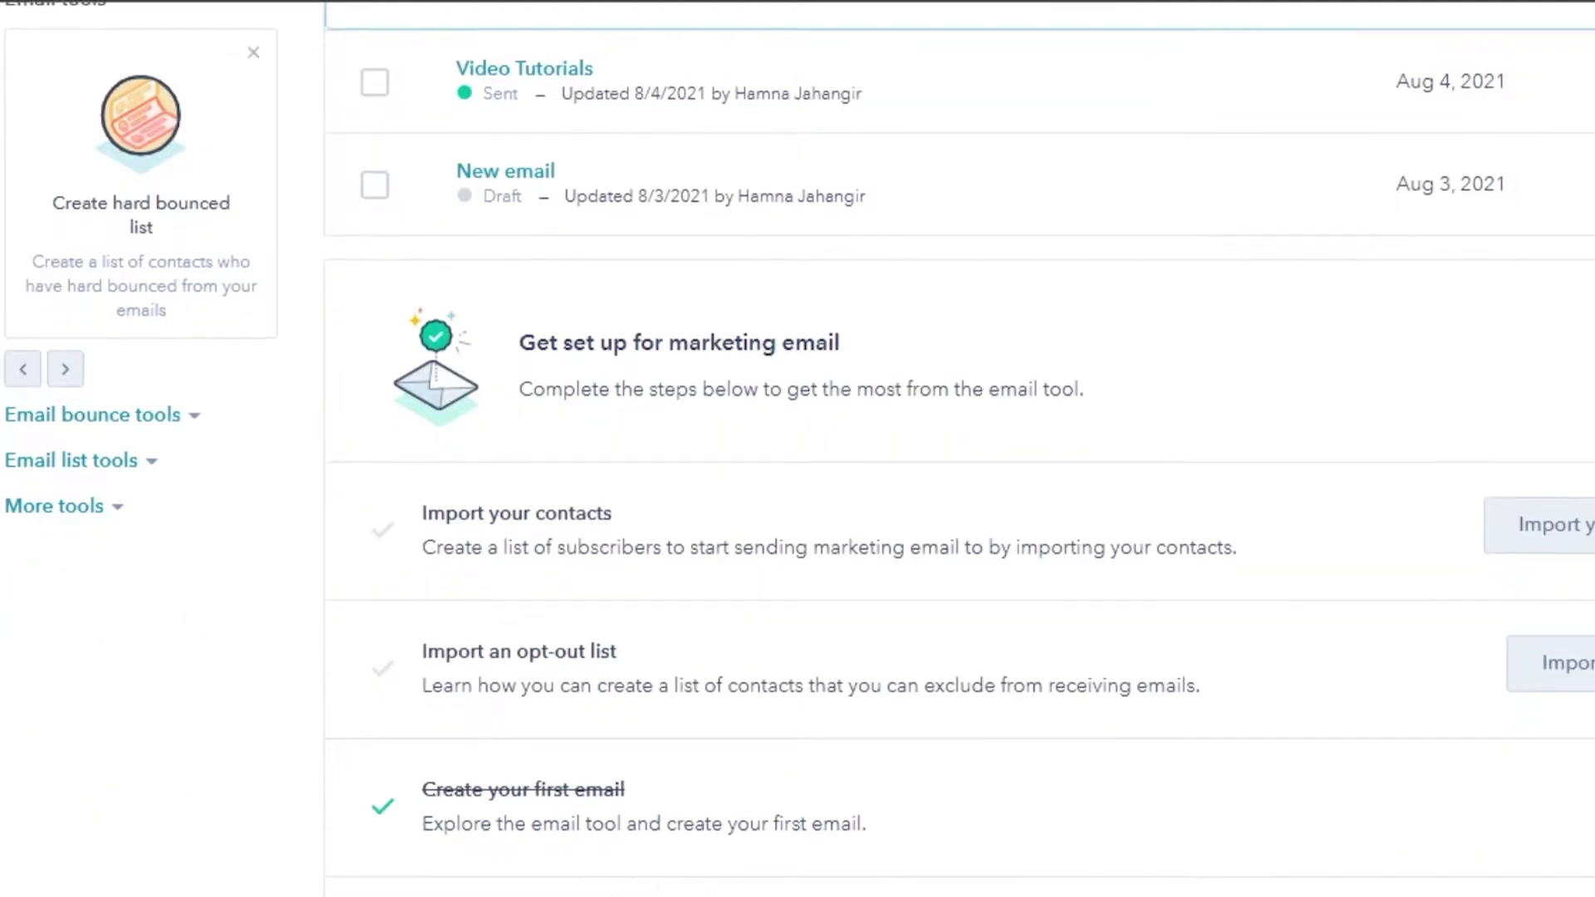
{"action": "scroll", "coordinate": [798, 448], "scroll_direction": "up", "scroll_amount": 6}
{"action": "scroll", "coordinate": [1589, 199], "scroll_direction": "up", "scroll_amount": 3}
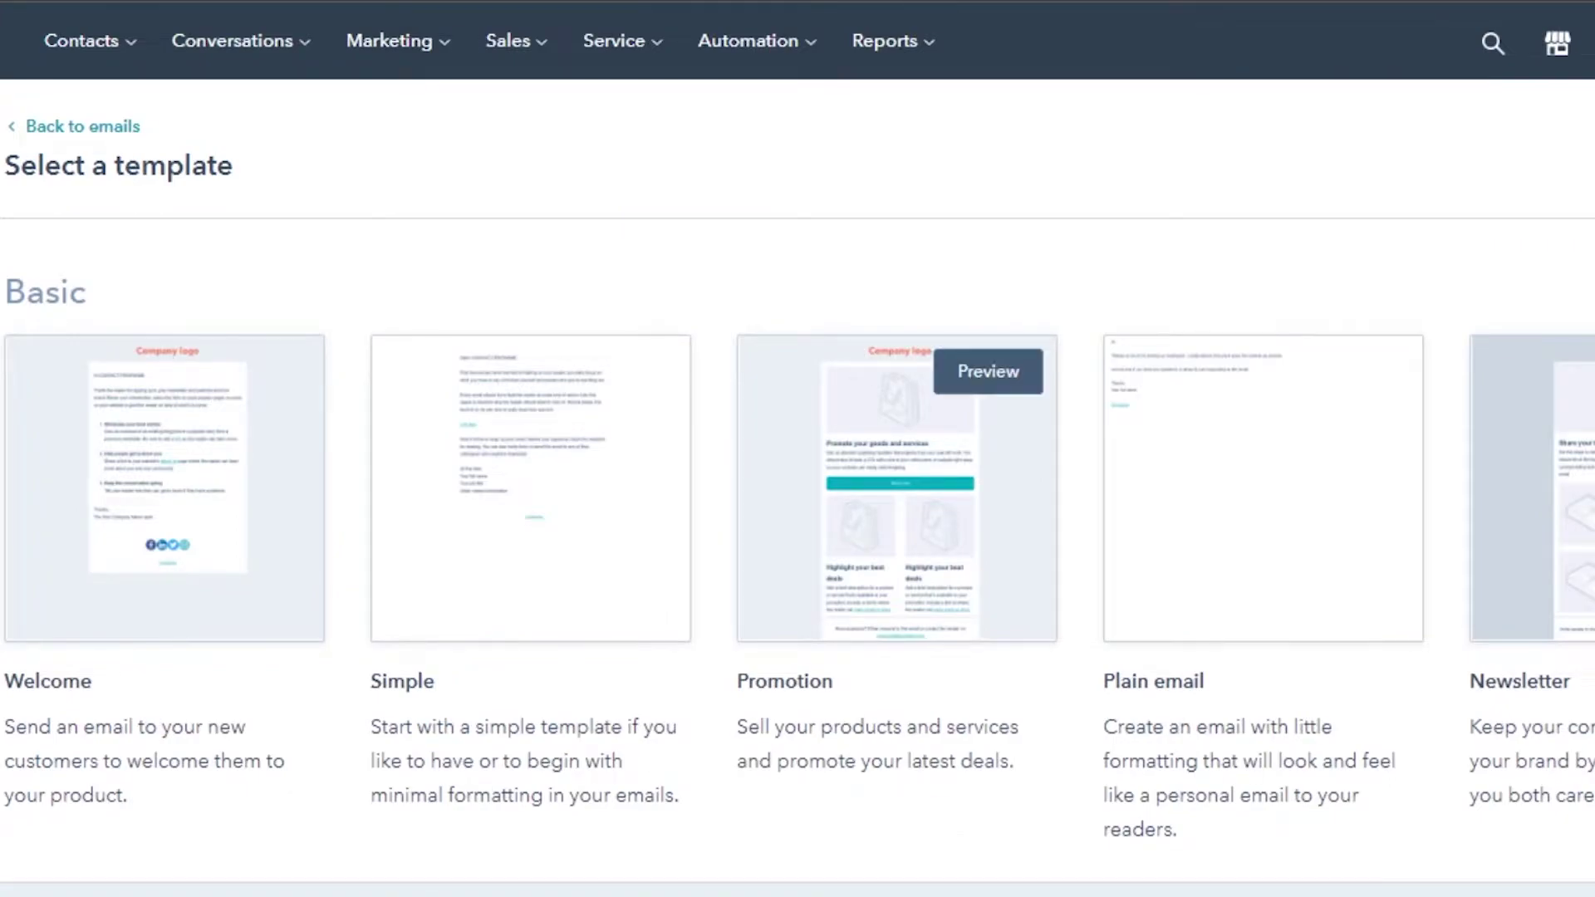
Browse the Basic and Premium templates and start a new email from the Welcome template.
{"action": "scroll", "coordinate": [797, 449], "scroll_direction": "down", "scroll_amount": 8}
{"action": "scroll", "coordinate": [798, 448], "scroll_direction": "up", "scroll_amount": 7}
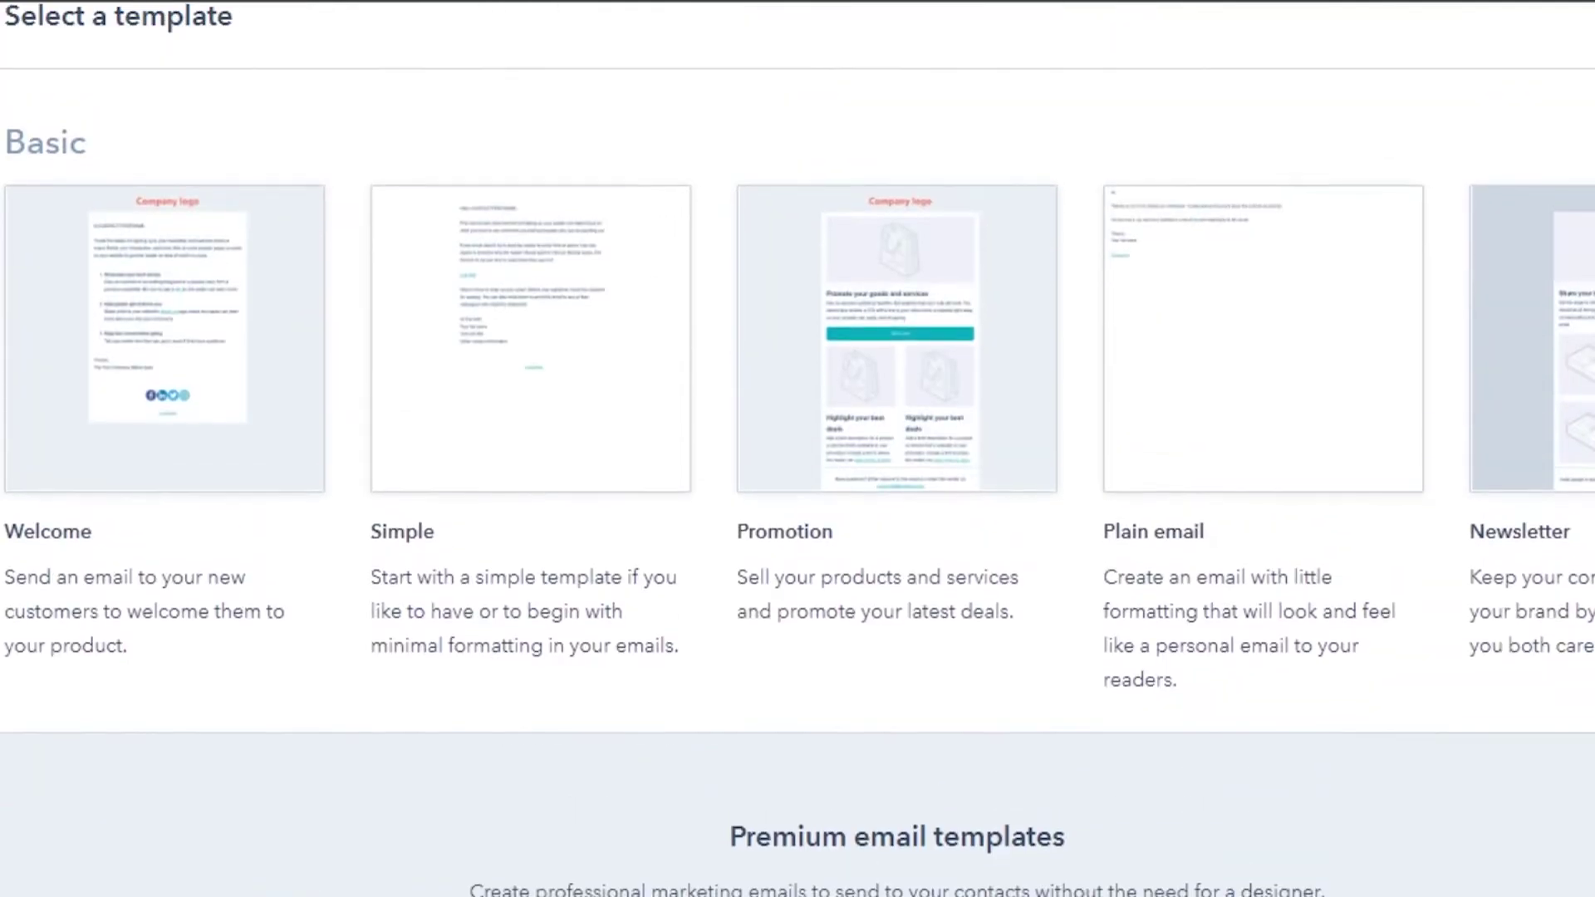
{"action": "scroll", "coordinate": [797, 449], "scroll_direction": "down", "scroll_amount": 15}
{"action": "scroll", "coordinate": [797, 448], "scroll_direction": "up", "scroll_amount": 6}
{"action": "scroll", "coordinate": [797, 449], "scroll_direction": "down", "scroll_amount": 11}
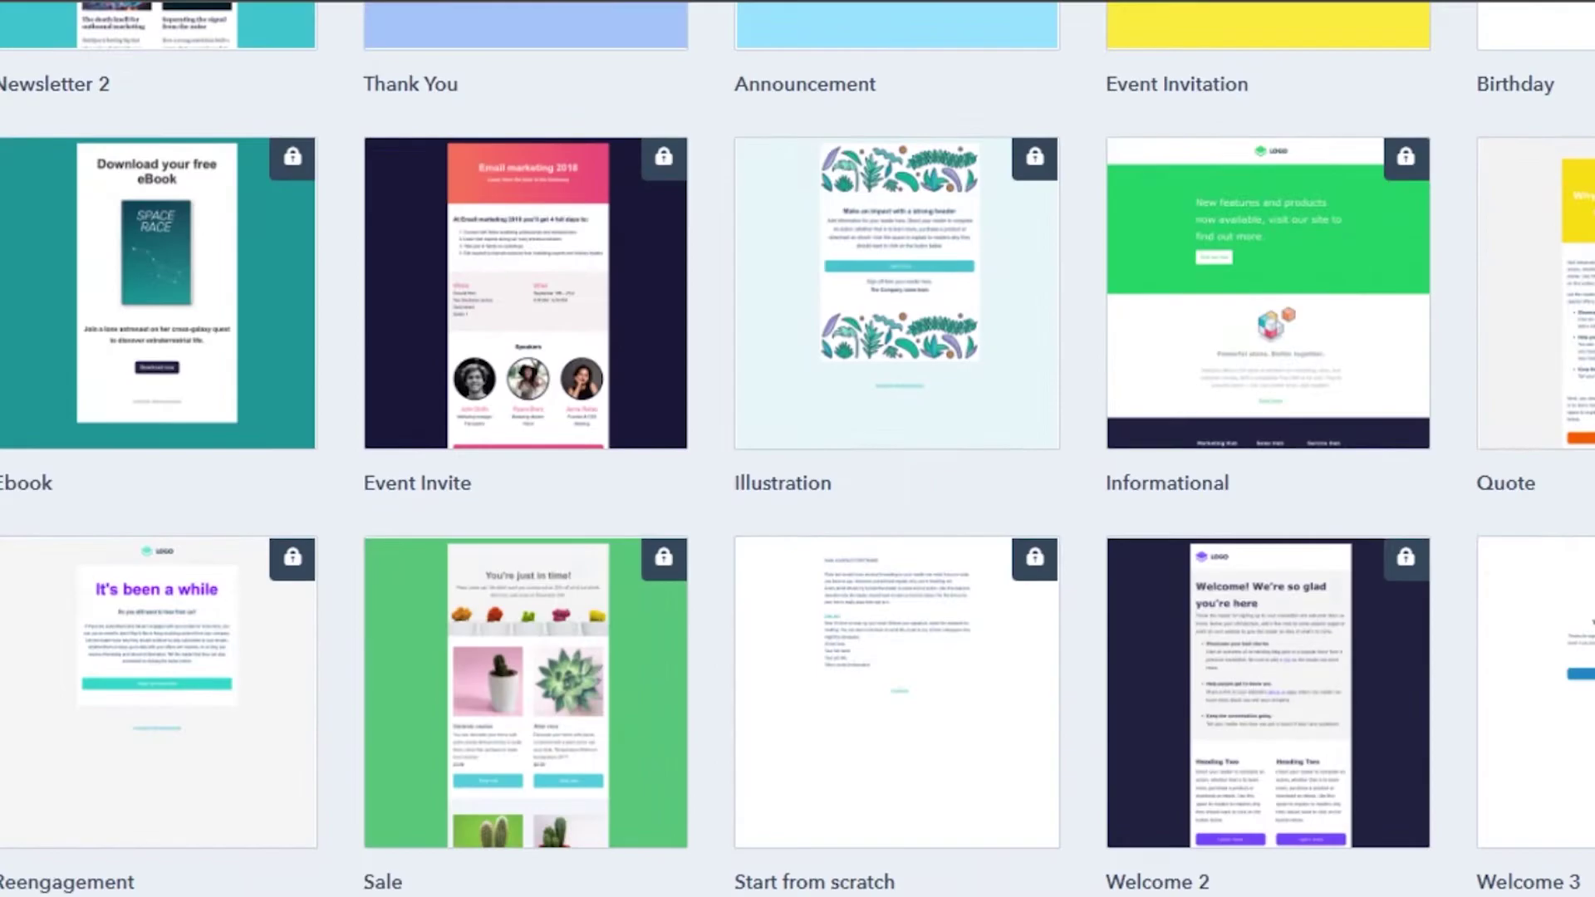
{"action": "scroll", "coordinate": [797, 449], "scroll_direction": "up", "scroll_amount": 12}
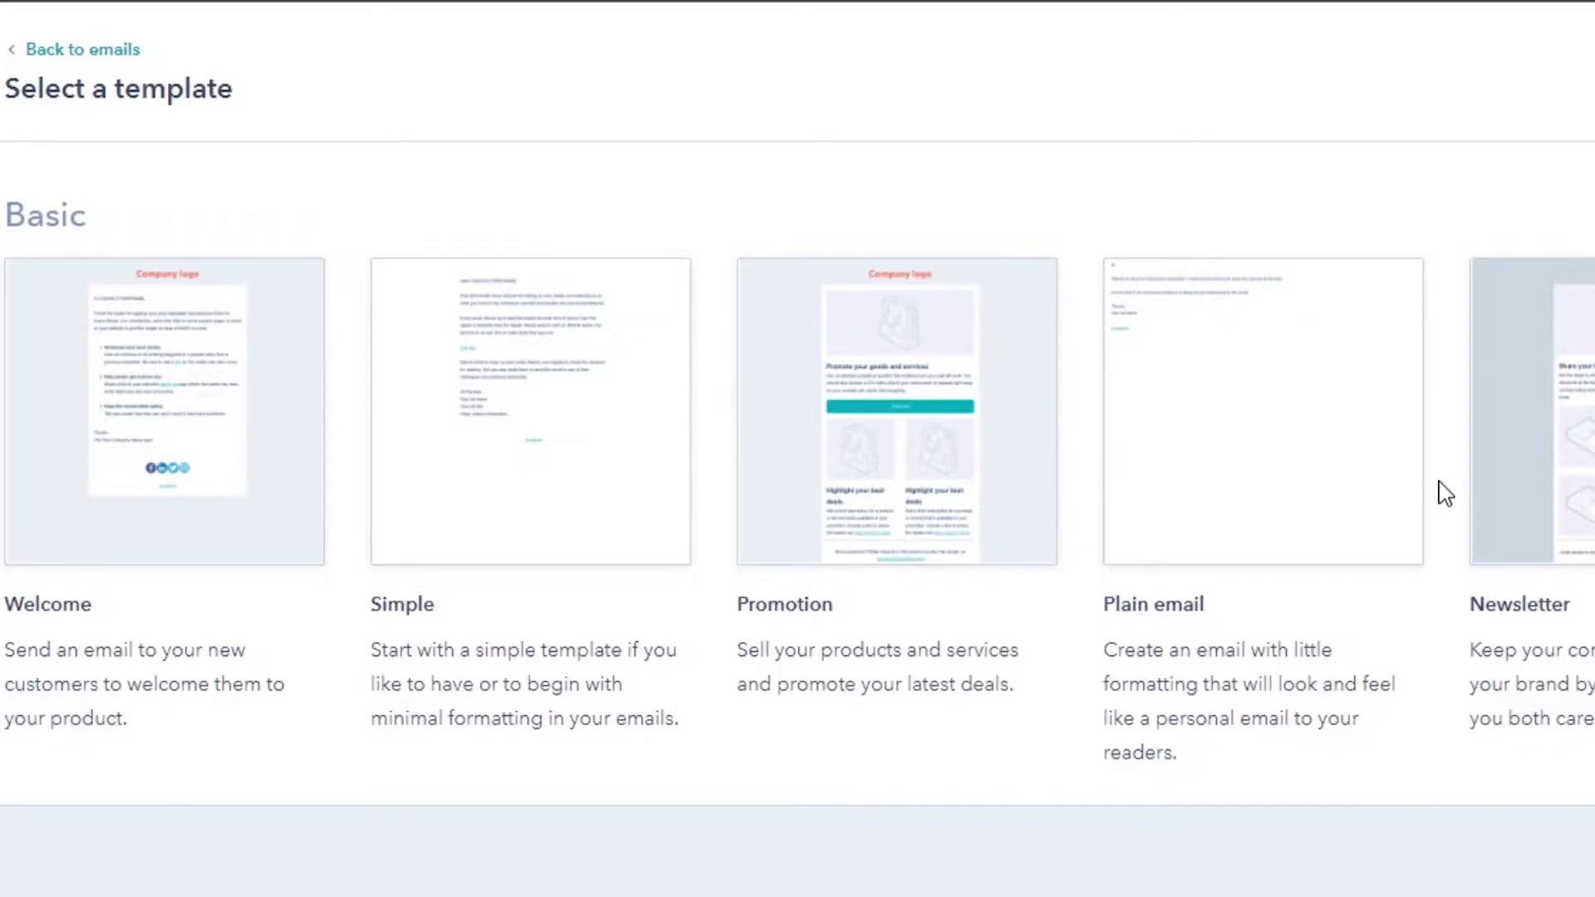
{"action": "left_click", "coordinate": [199, 413]}
{"action": "left_click_drag", "start_coordinate": [559, 605], "coordinate": [562, 353]}
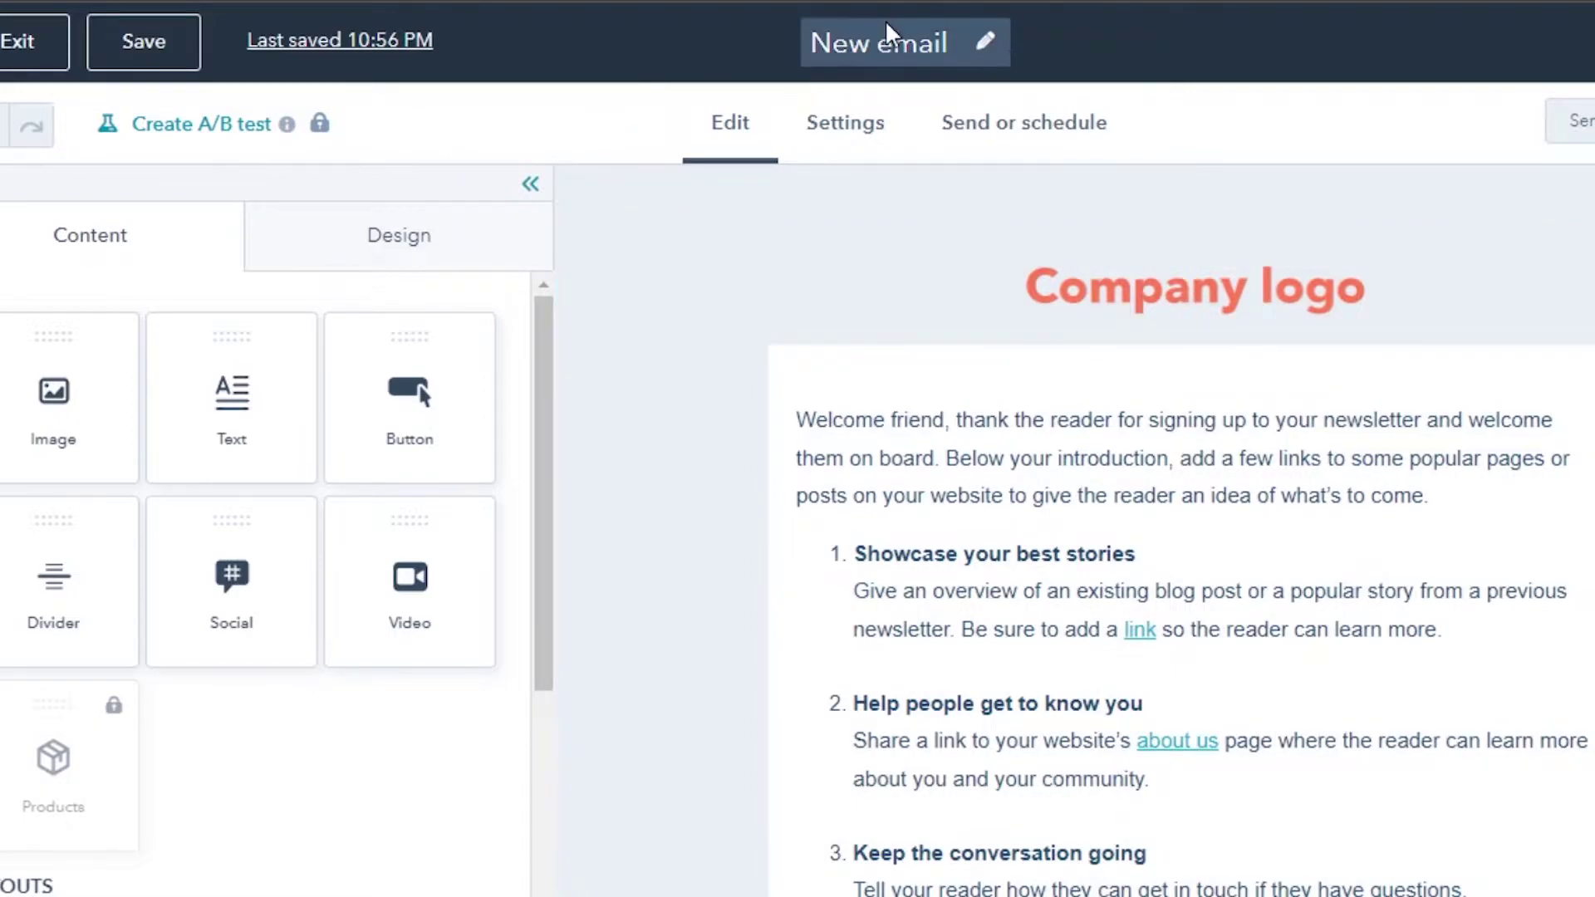
Change the email title from 'New email' to 'test email'.
{"action": "left_click", "coordinate": [987, 48]}
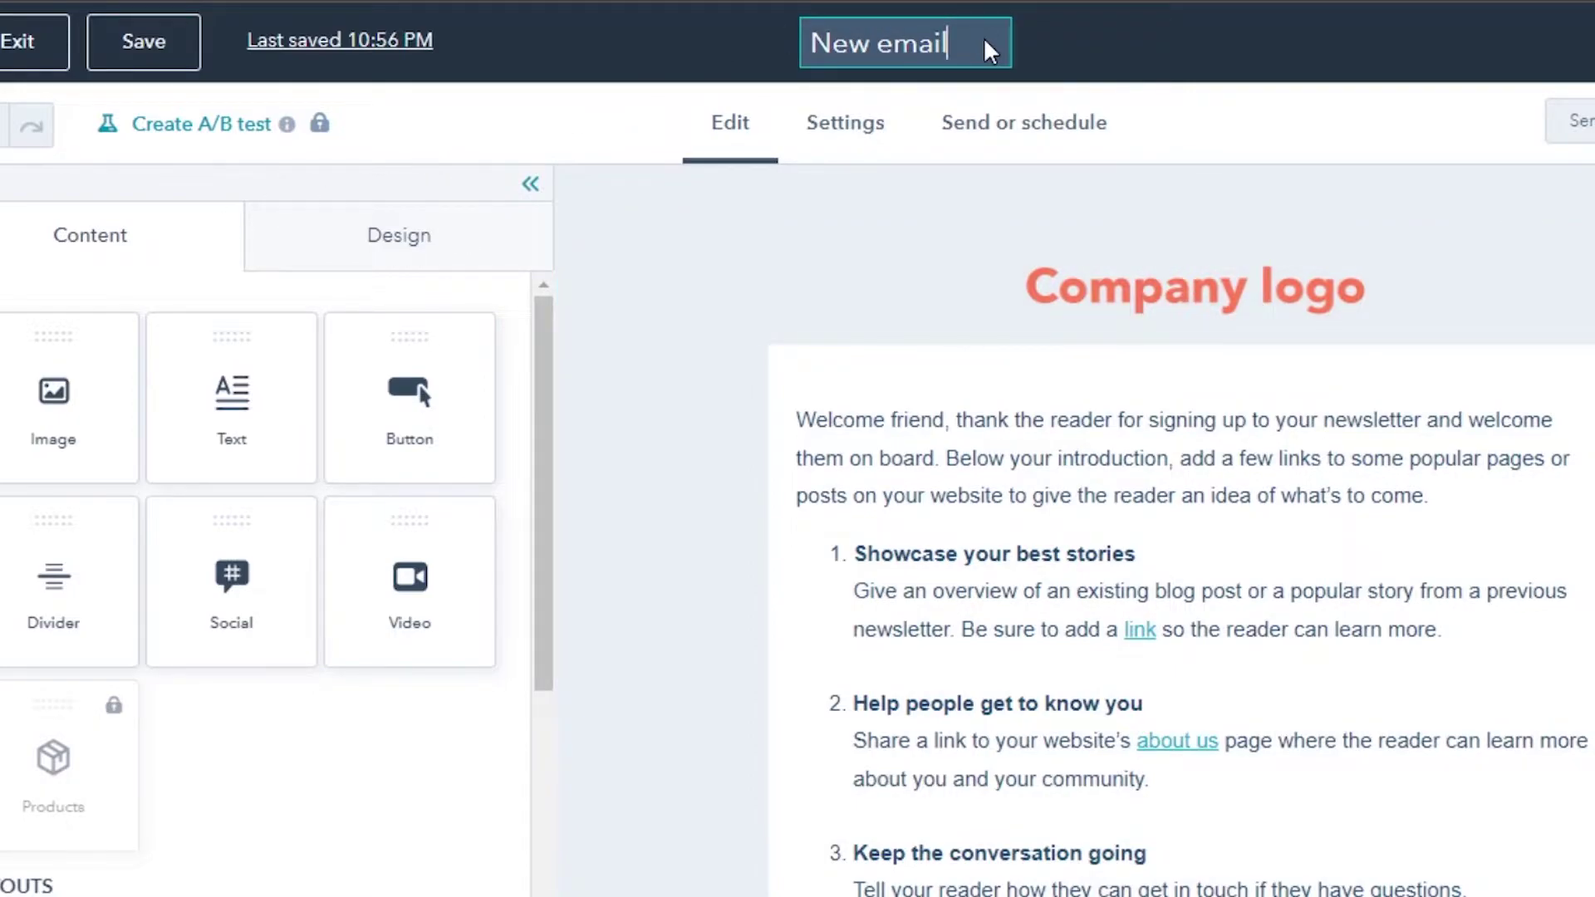
{"action": "key", "text": "BackSpace"}
{"action": "key", "text": "BackSpace"}
{"action": "key", "text": "BackSpace"}
{"action": "key", "text": "BackSpace"}
{"action": "key", "text": "BackSpace"}
{"action": "key", "text": "BackSpace"}
{"action": "key", "text": "BackSpace"}
{"action": "key", "text": "BackSpace"}
{"action": "key", "text": "BackSpace"}
{"action": "type", "text": "test email"}
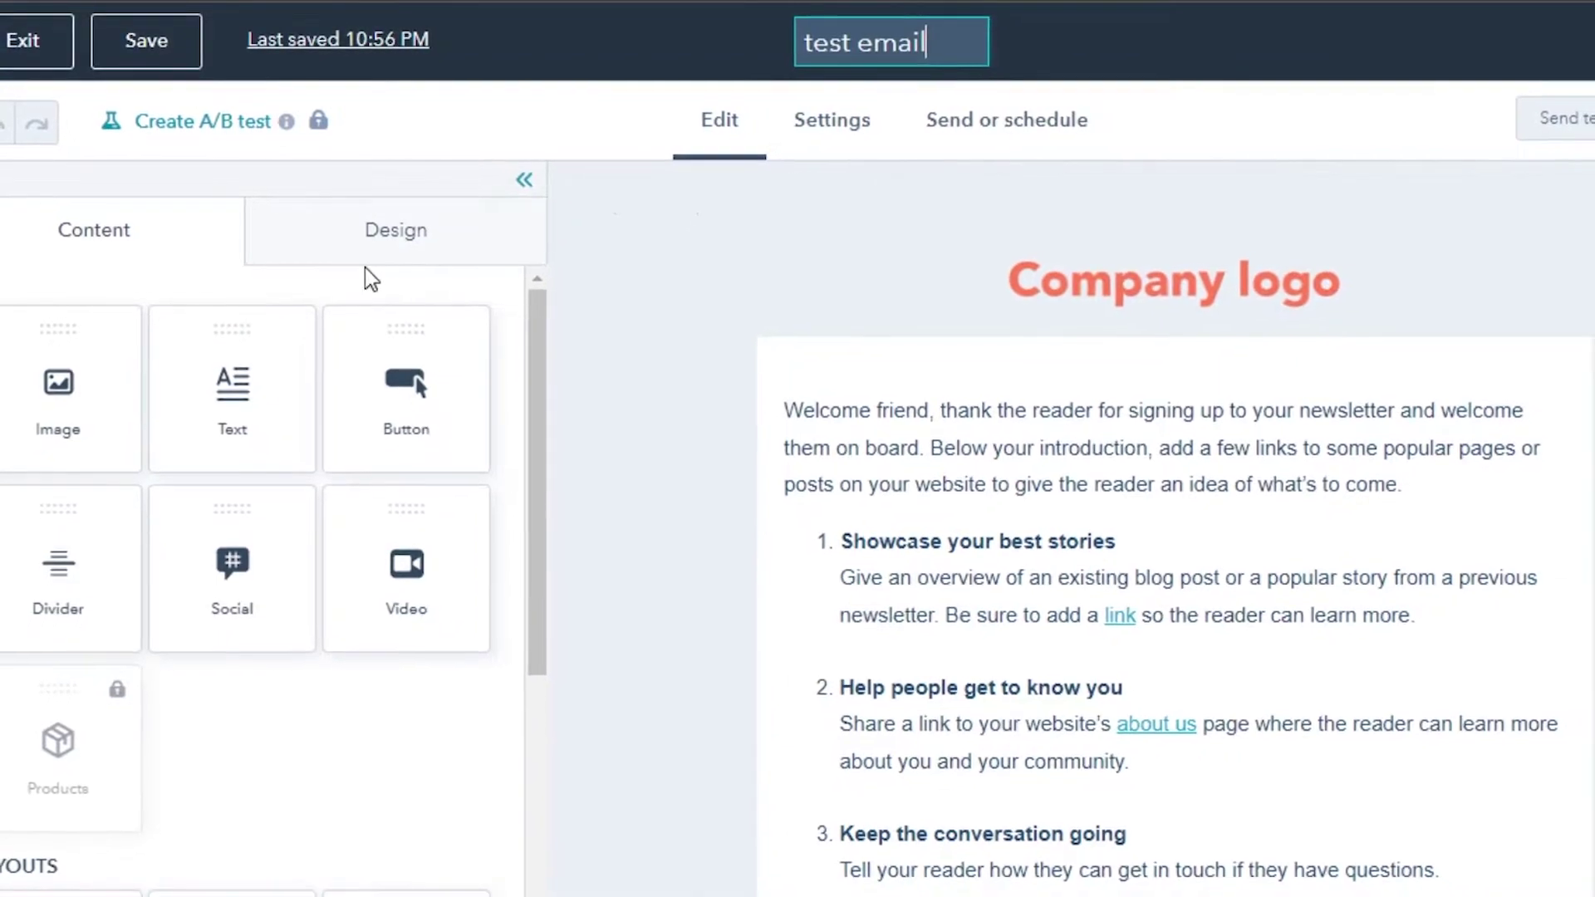
{"action": "key", "text": "Return"}
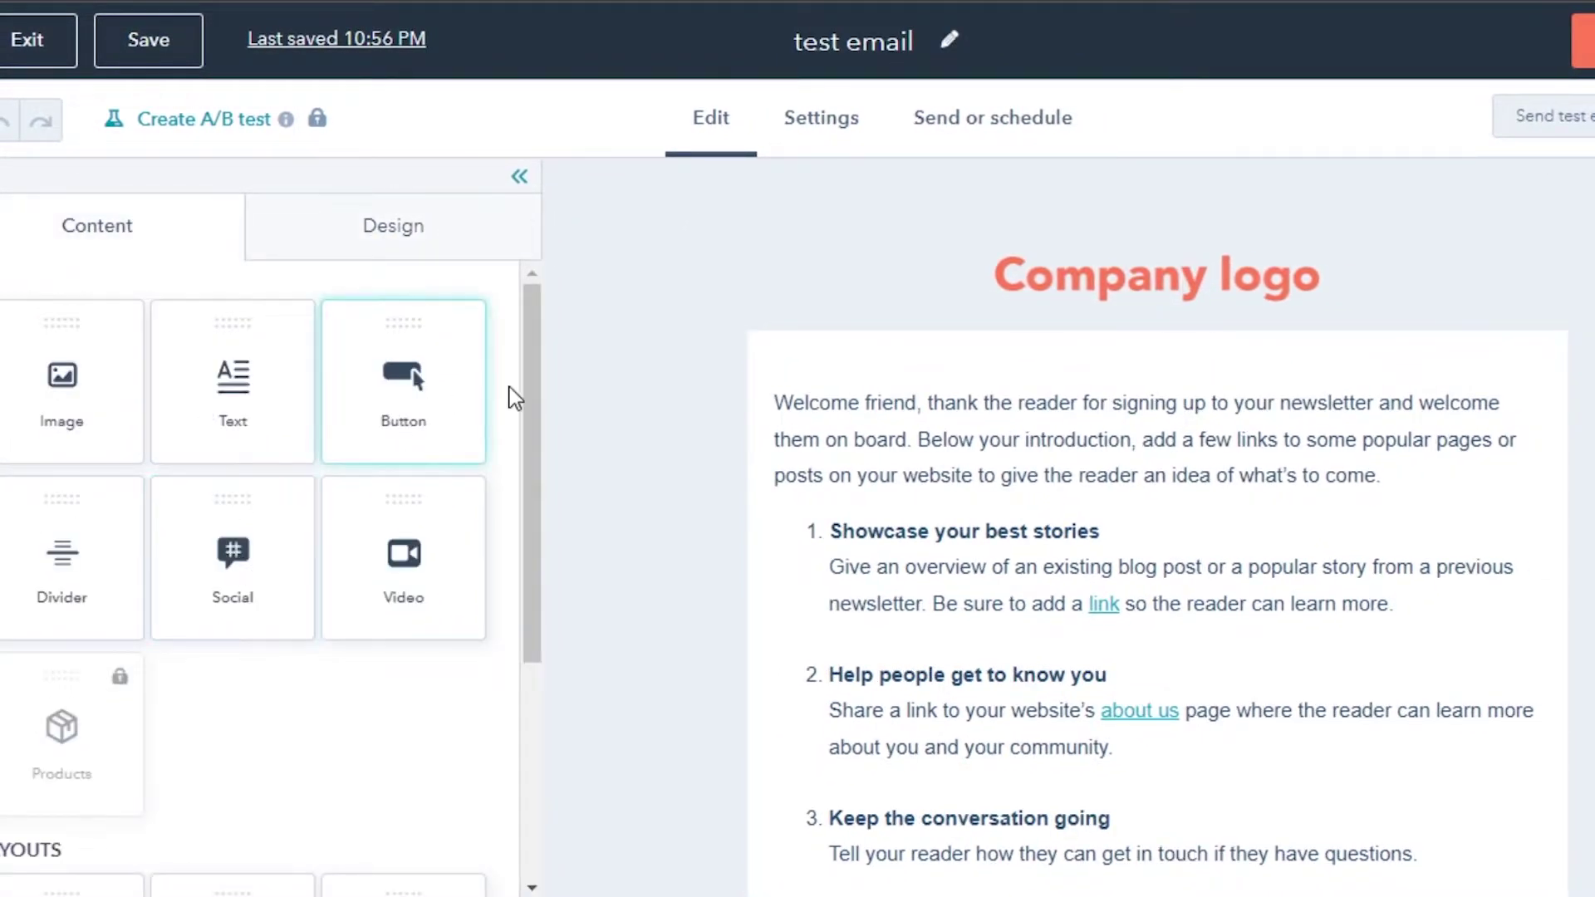
Check the Design tab, then open the Company logo's image settings (240 × 72).
{"action": "mouse_move", "coordinate": [536, 360]}
{"action": "left_mouse_down"}
{"action": "mouse_move", "coordinate": [526, 507]}
{"action": "mouse_move", "coordinate": [531, 349]}
{"action": "left_mouse_up"}
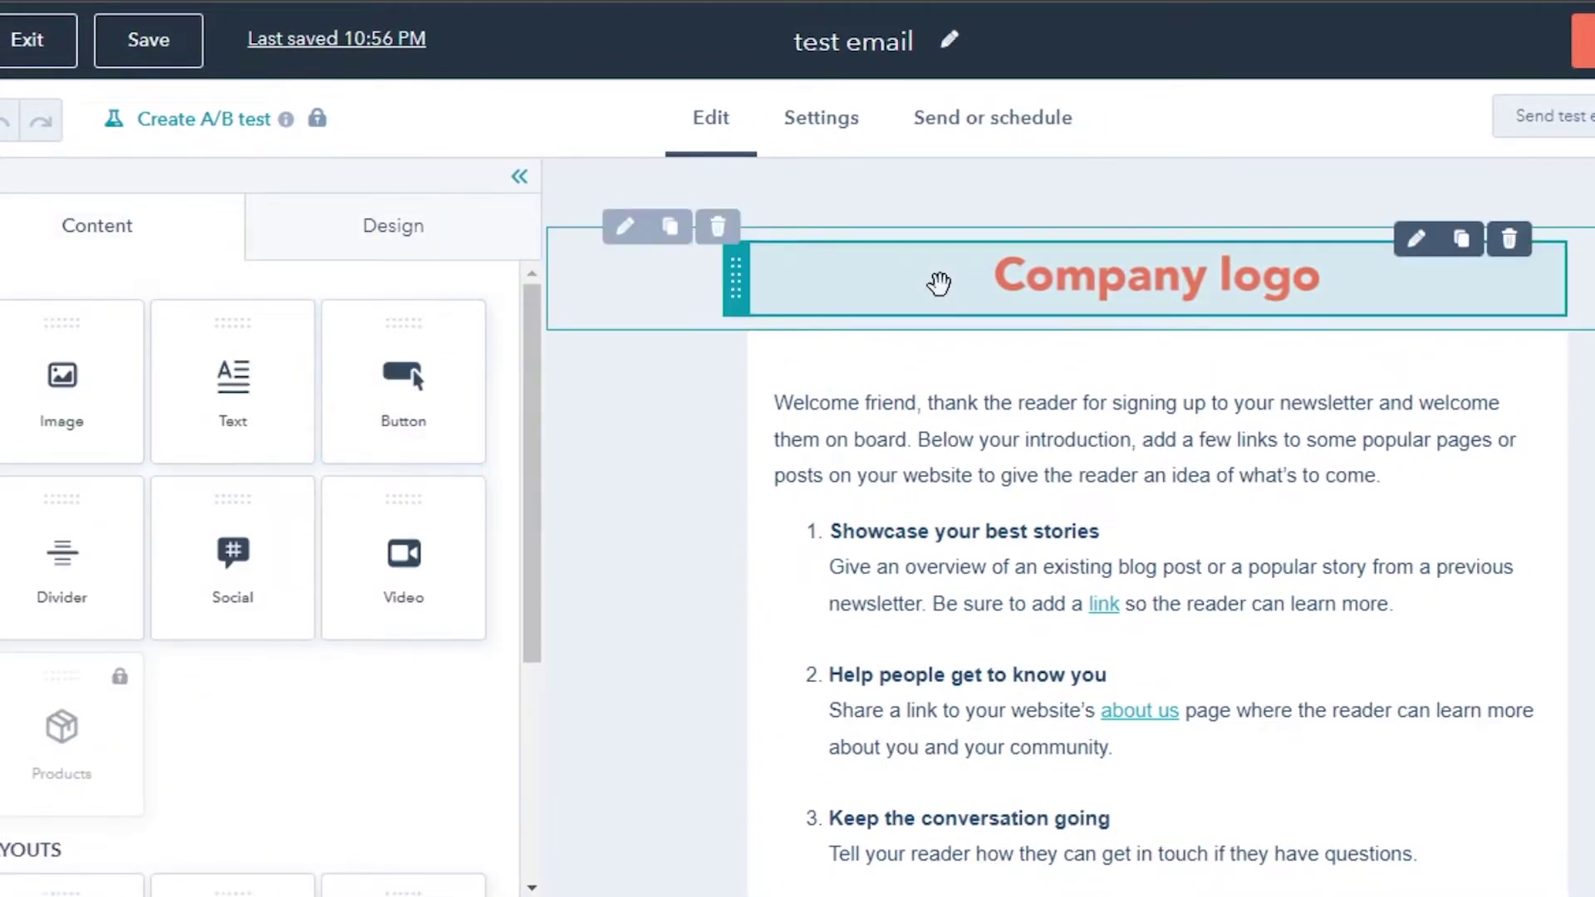
{"action": "left_click", "coordinate": [456, 215]}
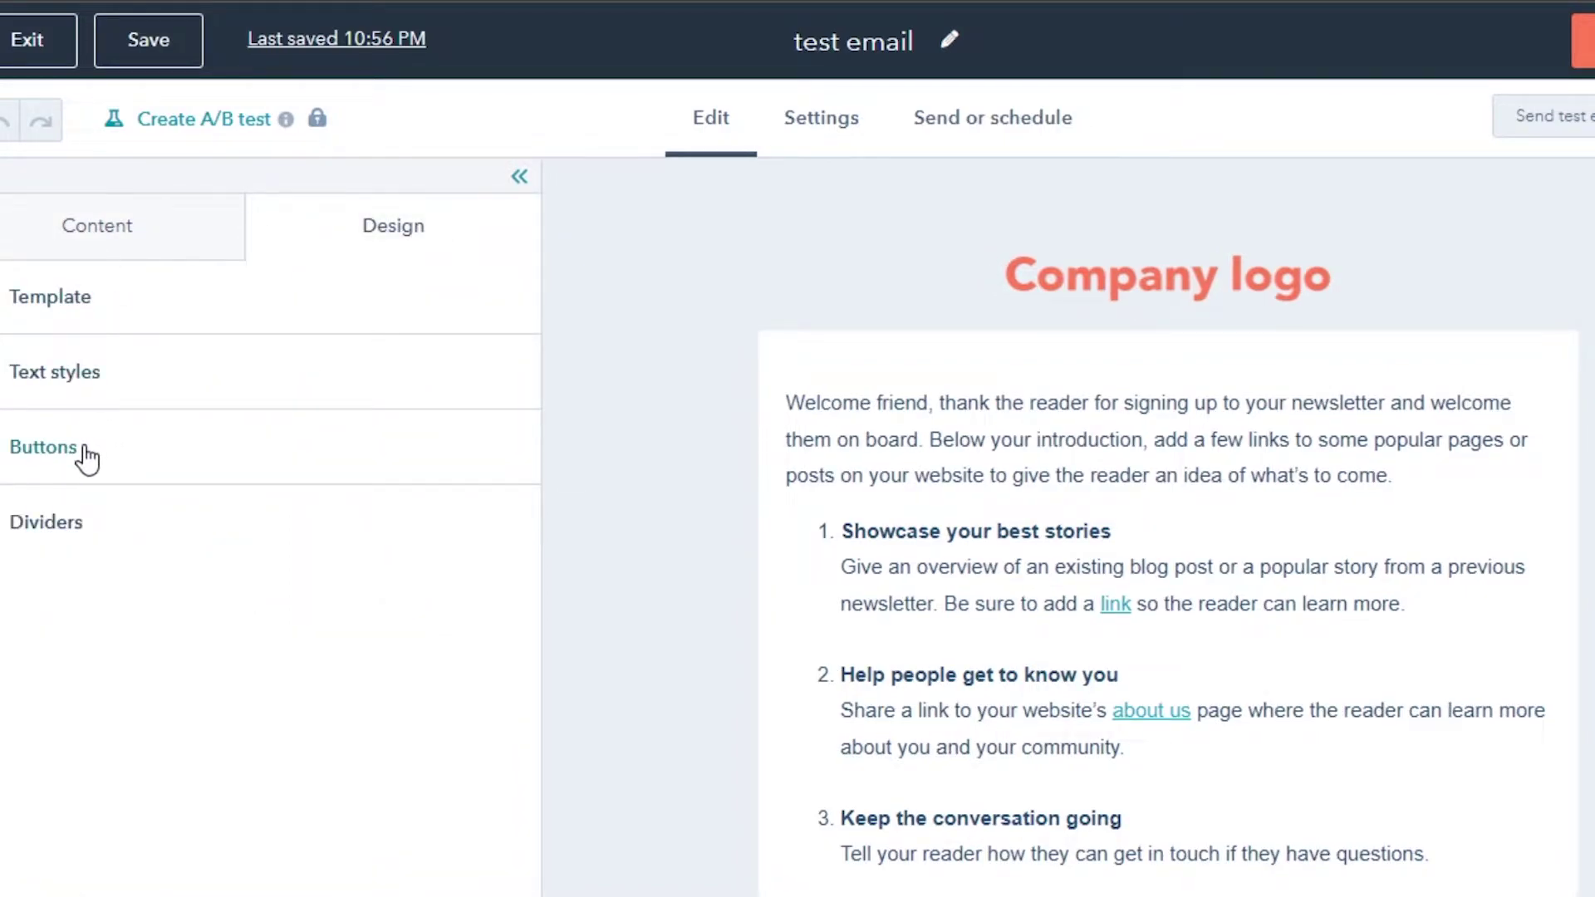
{"action": "left_click", "coordinate": [158, 237]}
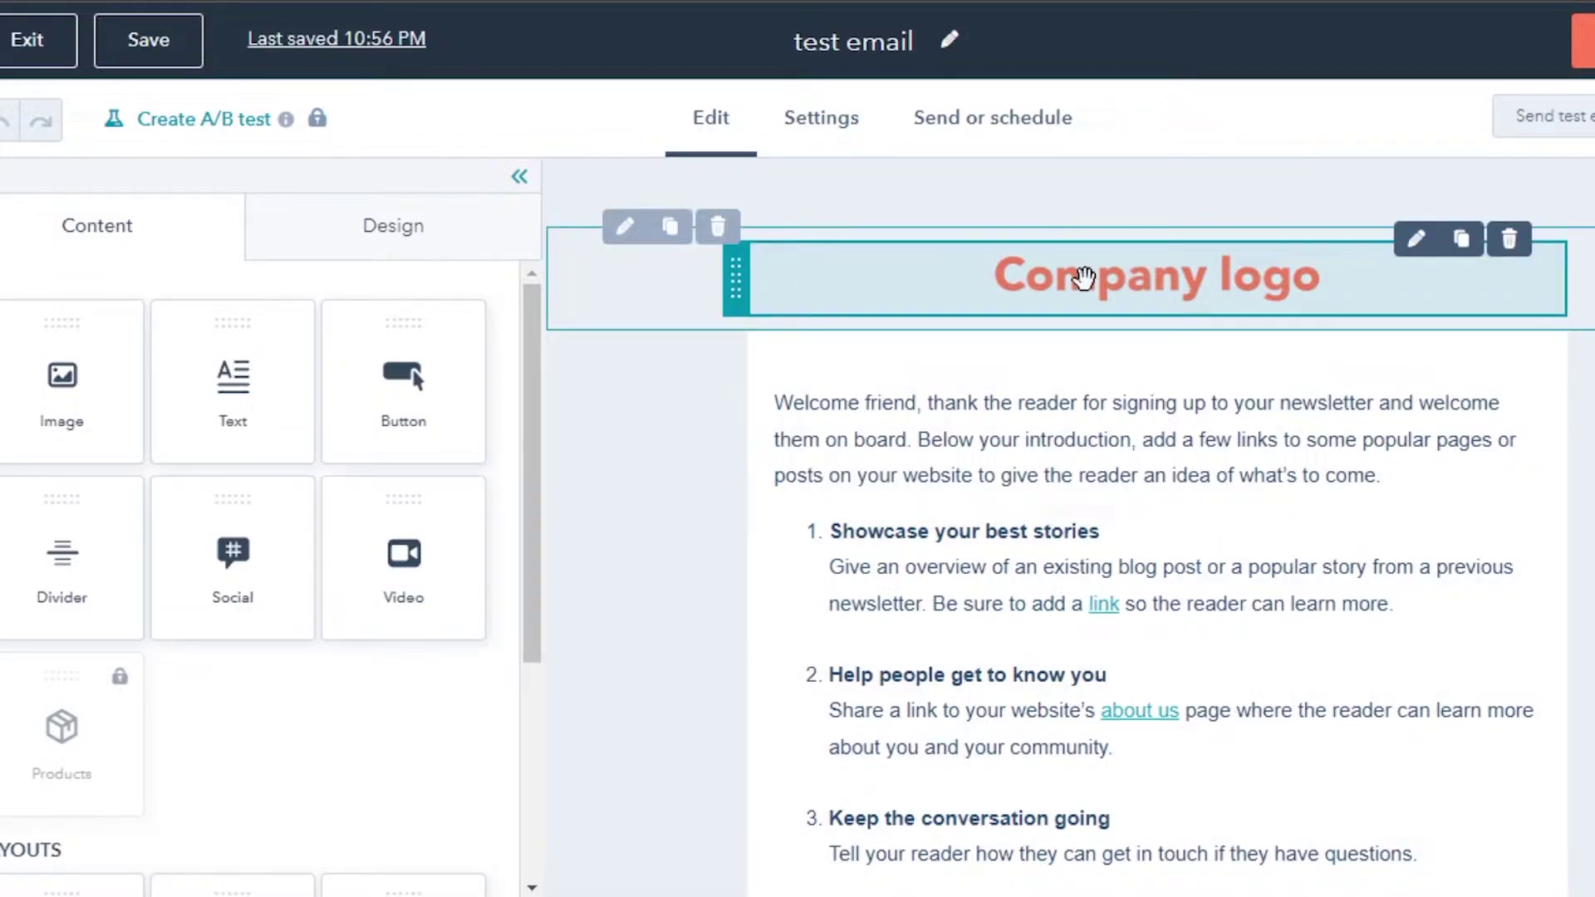
{"action": "left_click", "coordinate": [1250, 284]}
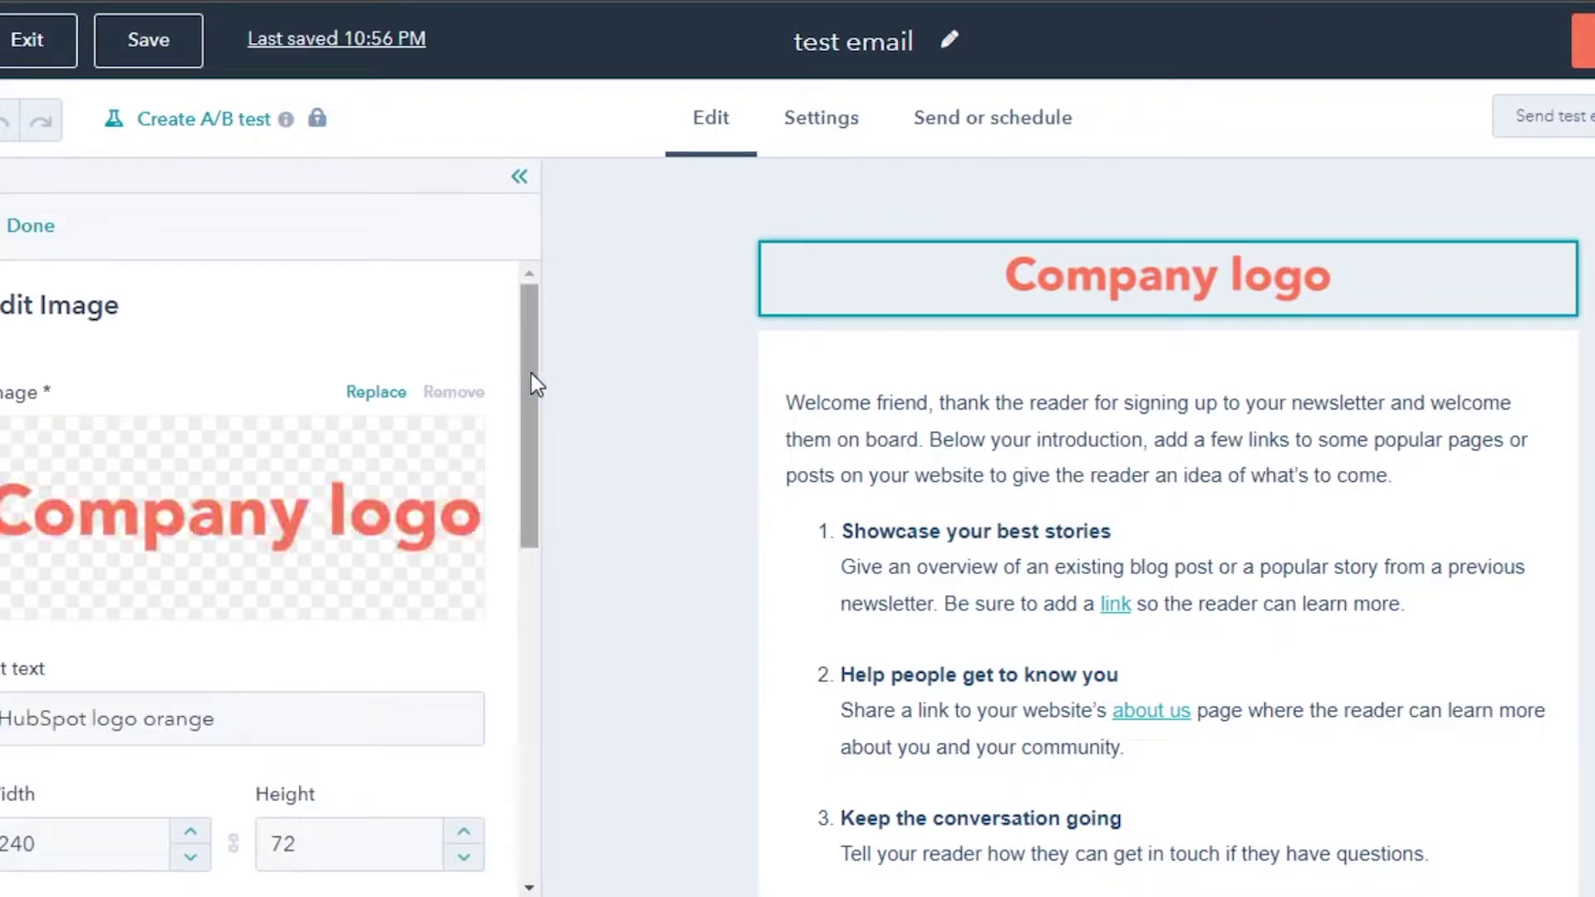
Look at Design with Canva and its size list, then close the image picker unchanged.
{"action": "mouse_move", "coordinate": [531, 373]}
{"action": "left_mouse_down"}
{"action": "mouse_move", "coordinate": [516, 570]}
{"action": "mouse_move", "coordinate": [533, 357]}
{"action": "left_mouse_up"}
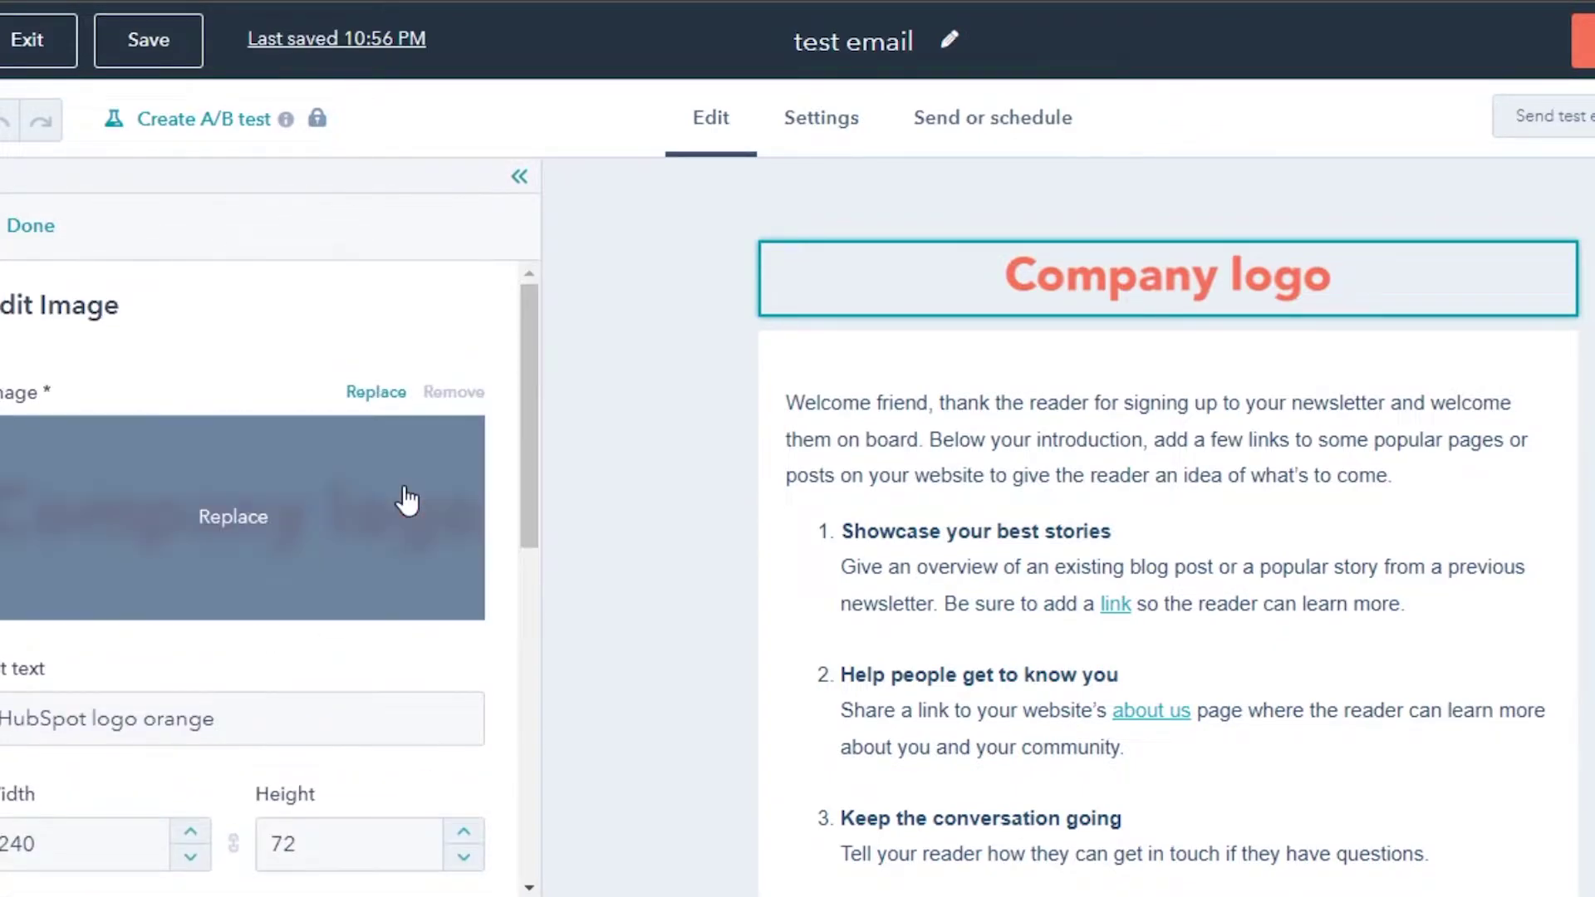
{"action": "mouse_move", "coordinate": [441, 453]}
{"action": "left_click", "coordinate": [373, 402]}
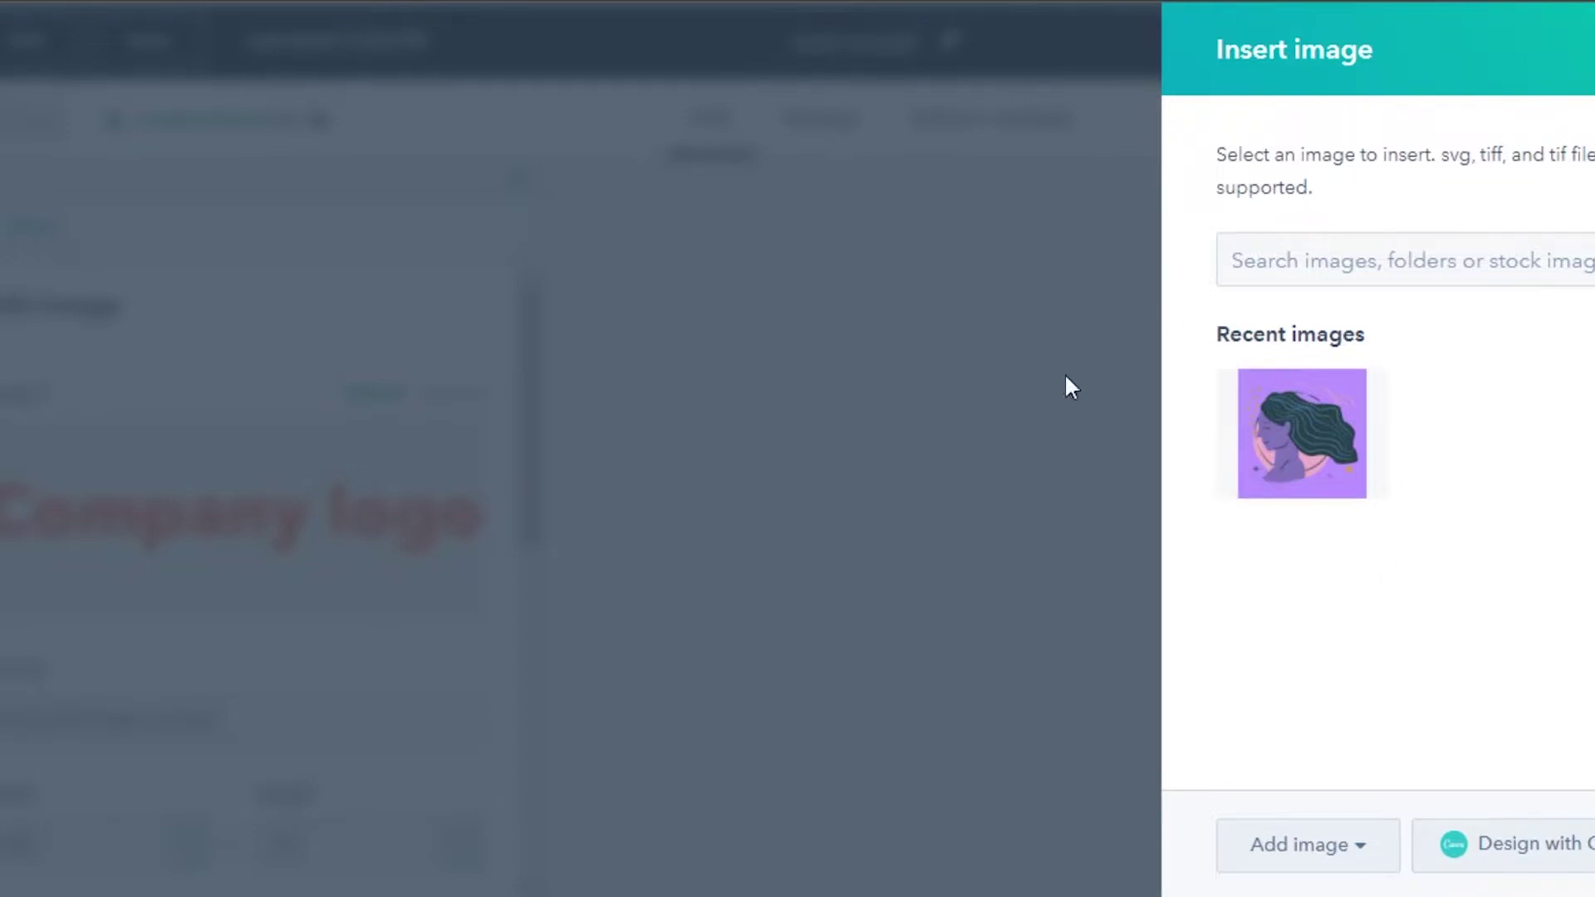
{"action": "mouse_move", "coordinate": [1307, 391]}
{"action": "left_click", "coordinate": [1495, 843]}
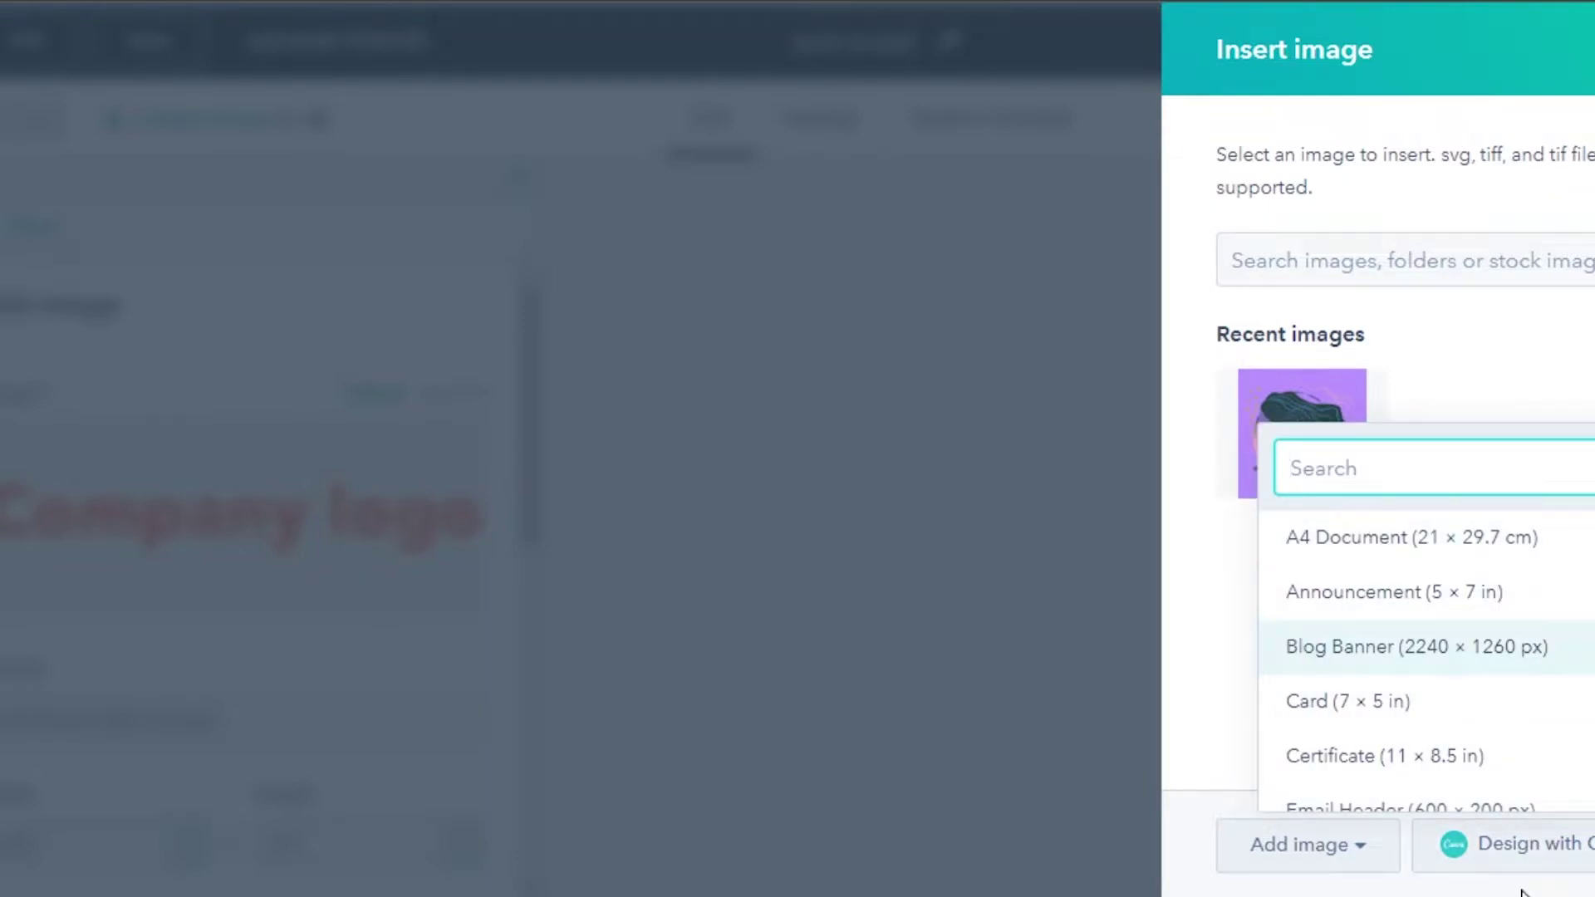
{"action": "left_click", "coordinate": [1139, 617]}
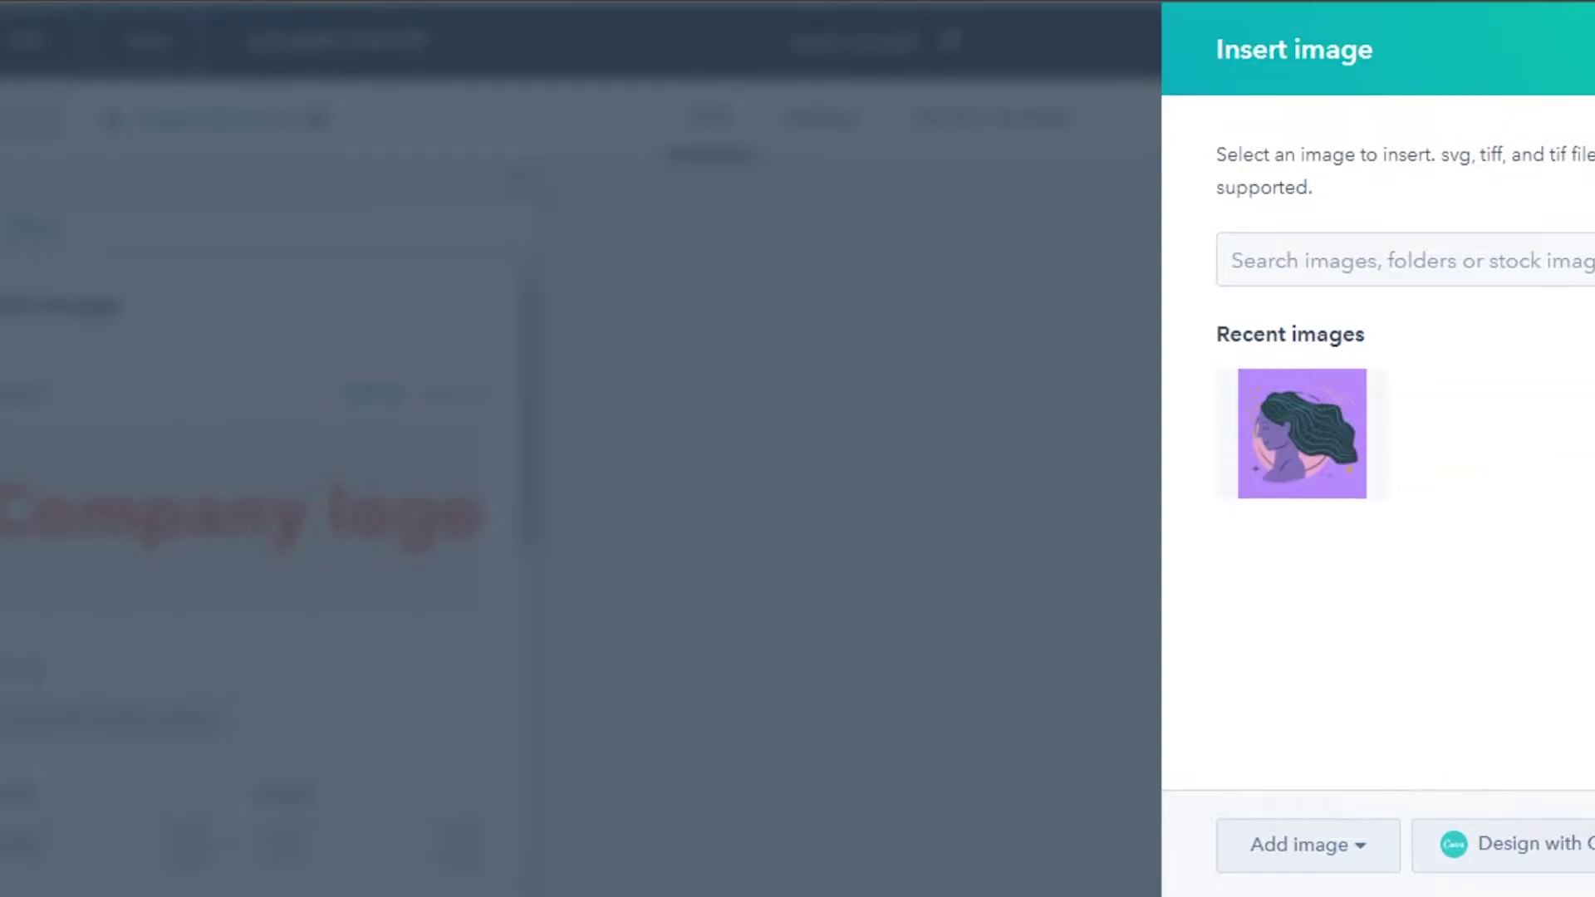
{"action": "key", "text": "Escape"}
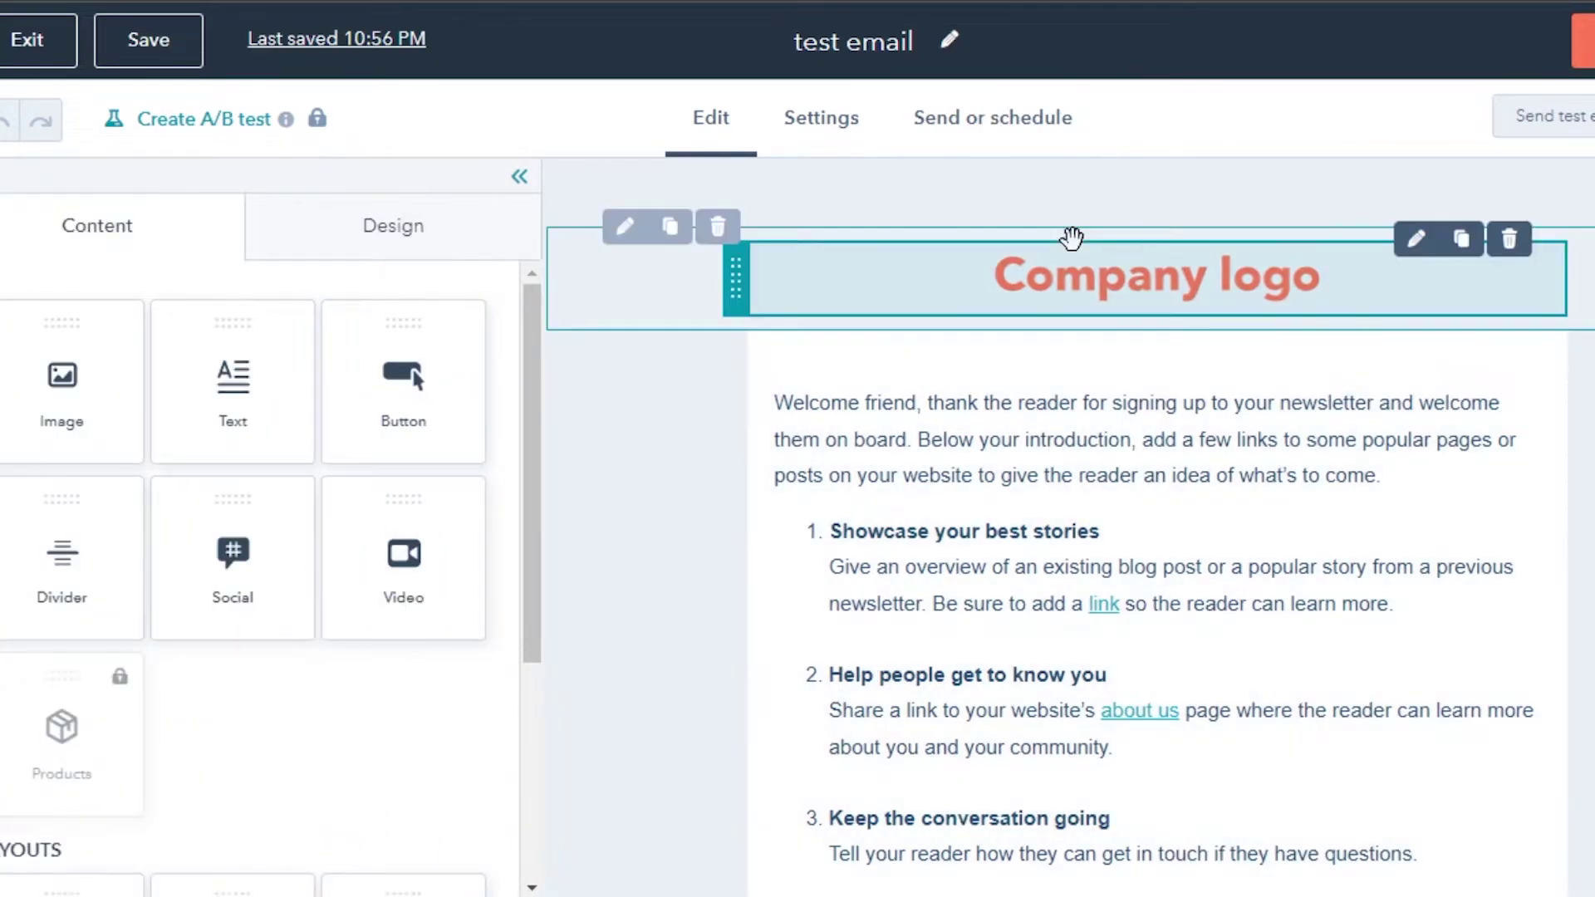
Replace the first numbered item's showcase-stories text with 'like and subscribe'.
{"action": "scroll", "coordinate": [1221, 192], "scroll_direction": "down", "scroll_amount": 2}
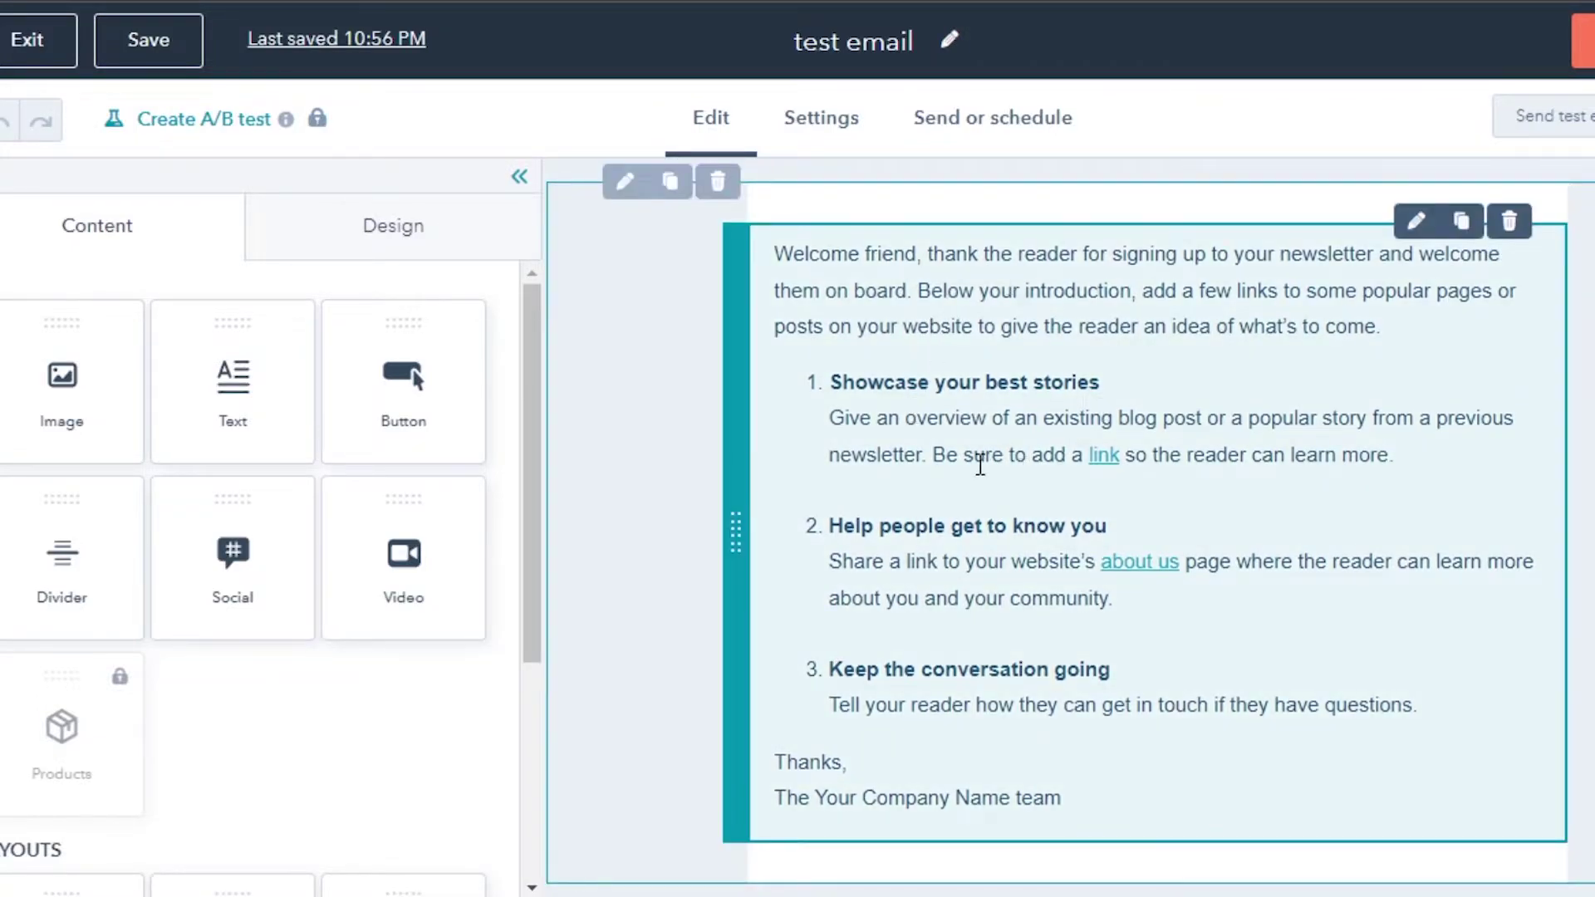
{"action": "left_click", "coordinate": [941, 325]}
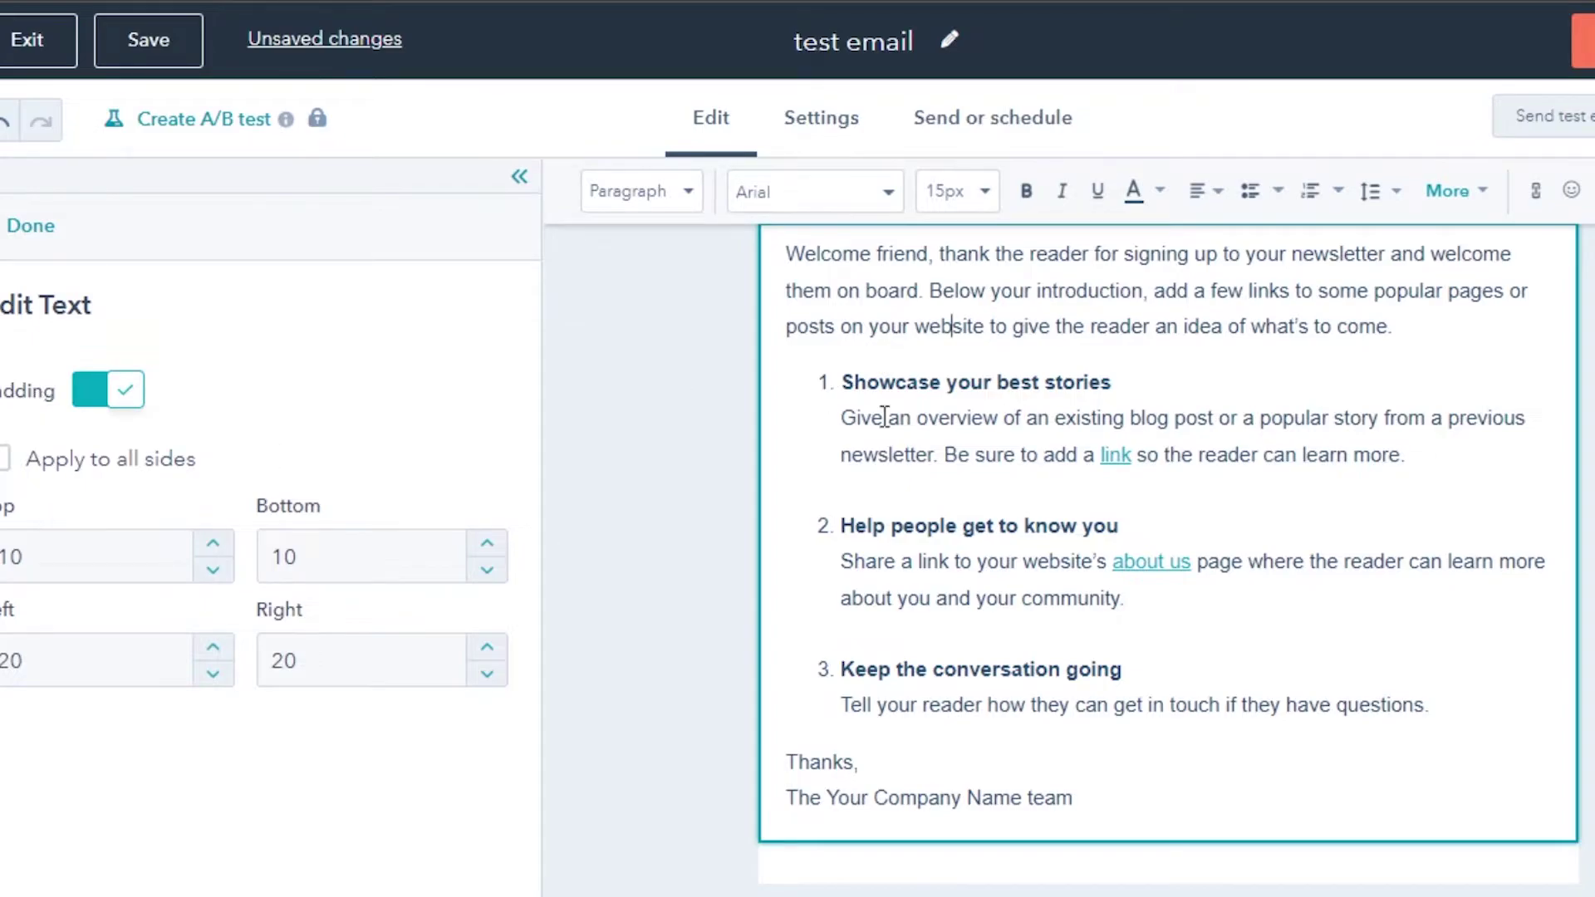
{"action": "left_click", "coordinate": [1121, 669]}
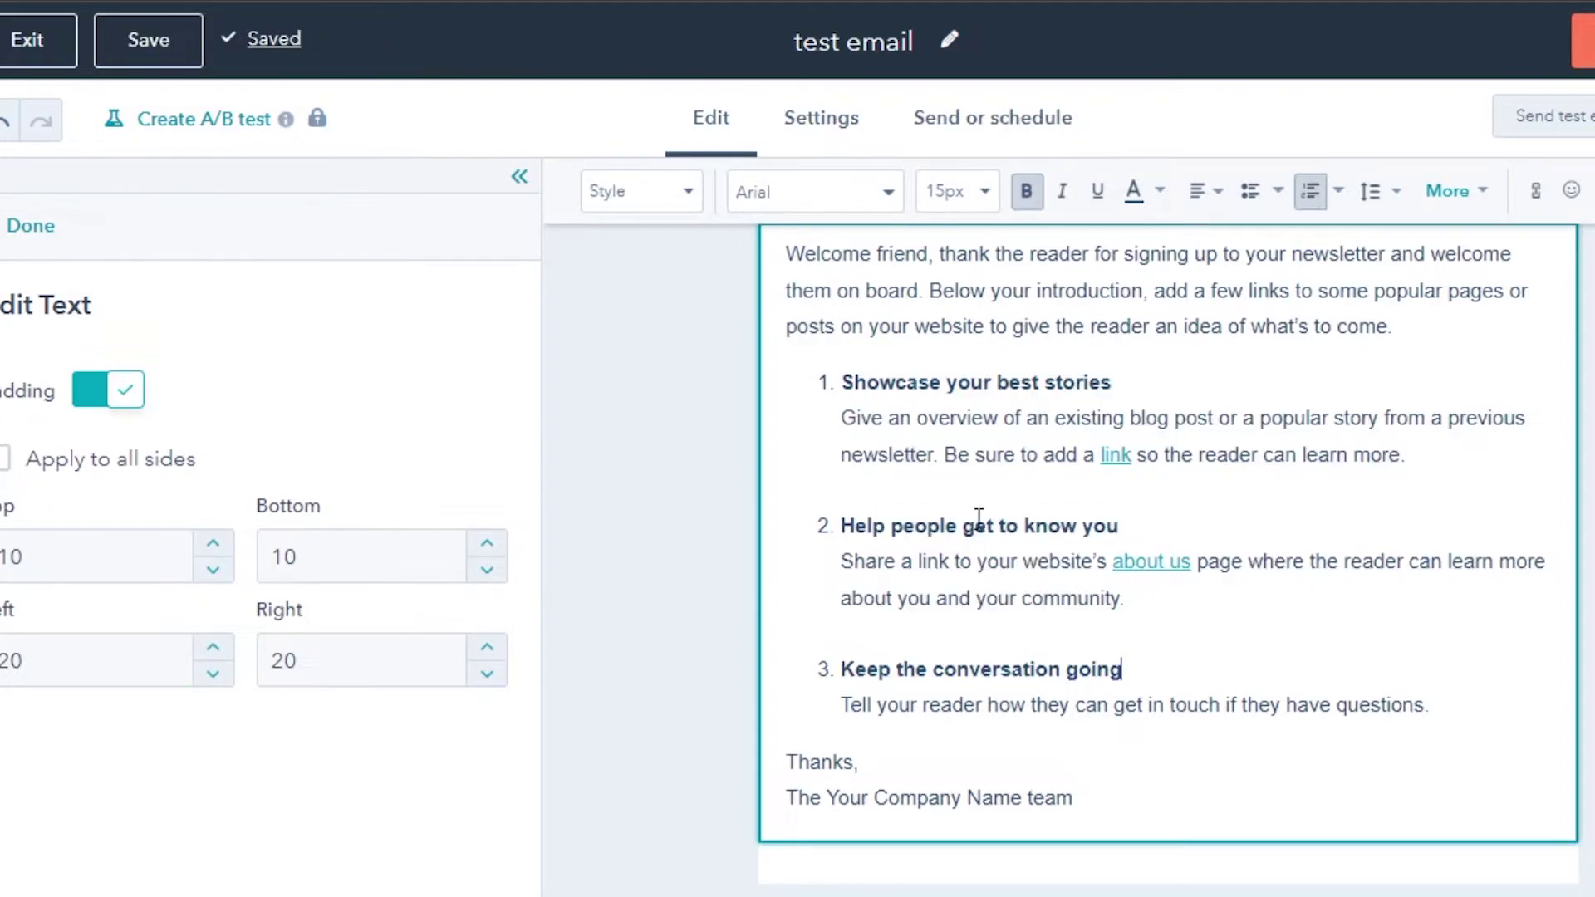
{"action": "double_click", "coordinate": [812, 391]}
{"action": "left_click", "coordinate": [820, 351]}
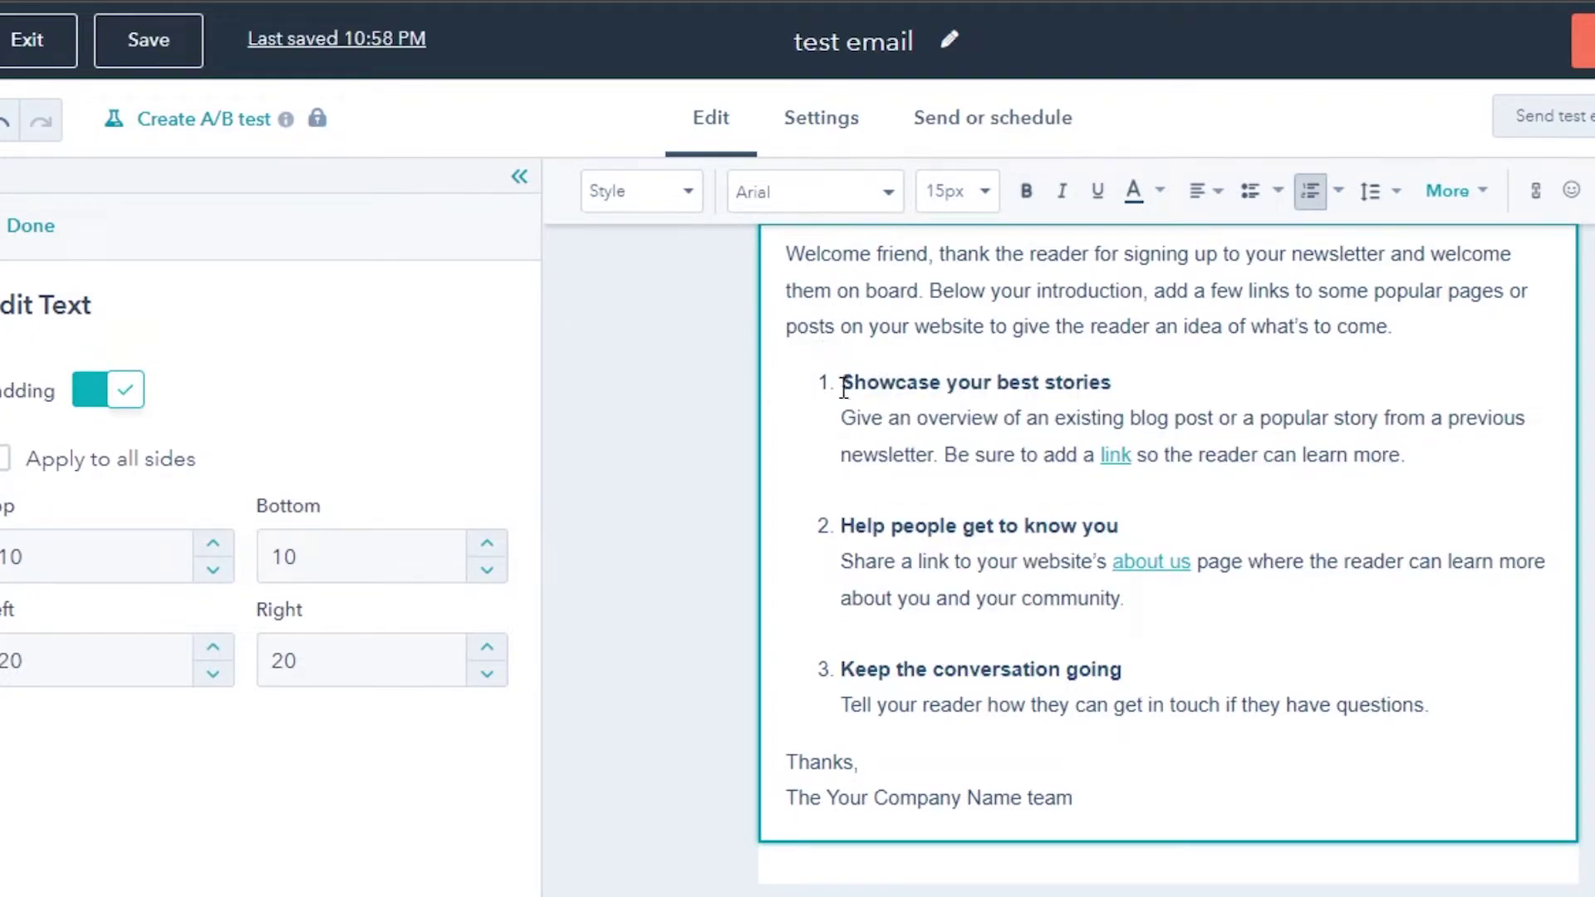
{"action": "left_click_drag", "start_coordinate": [844, 387], "coordinate": [1419, 466]}
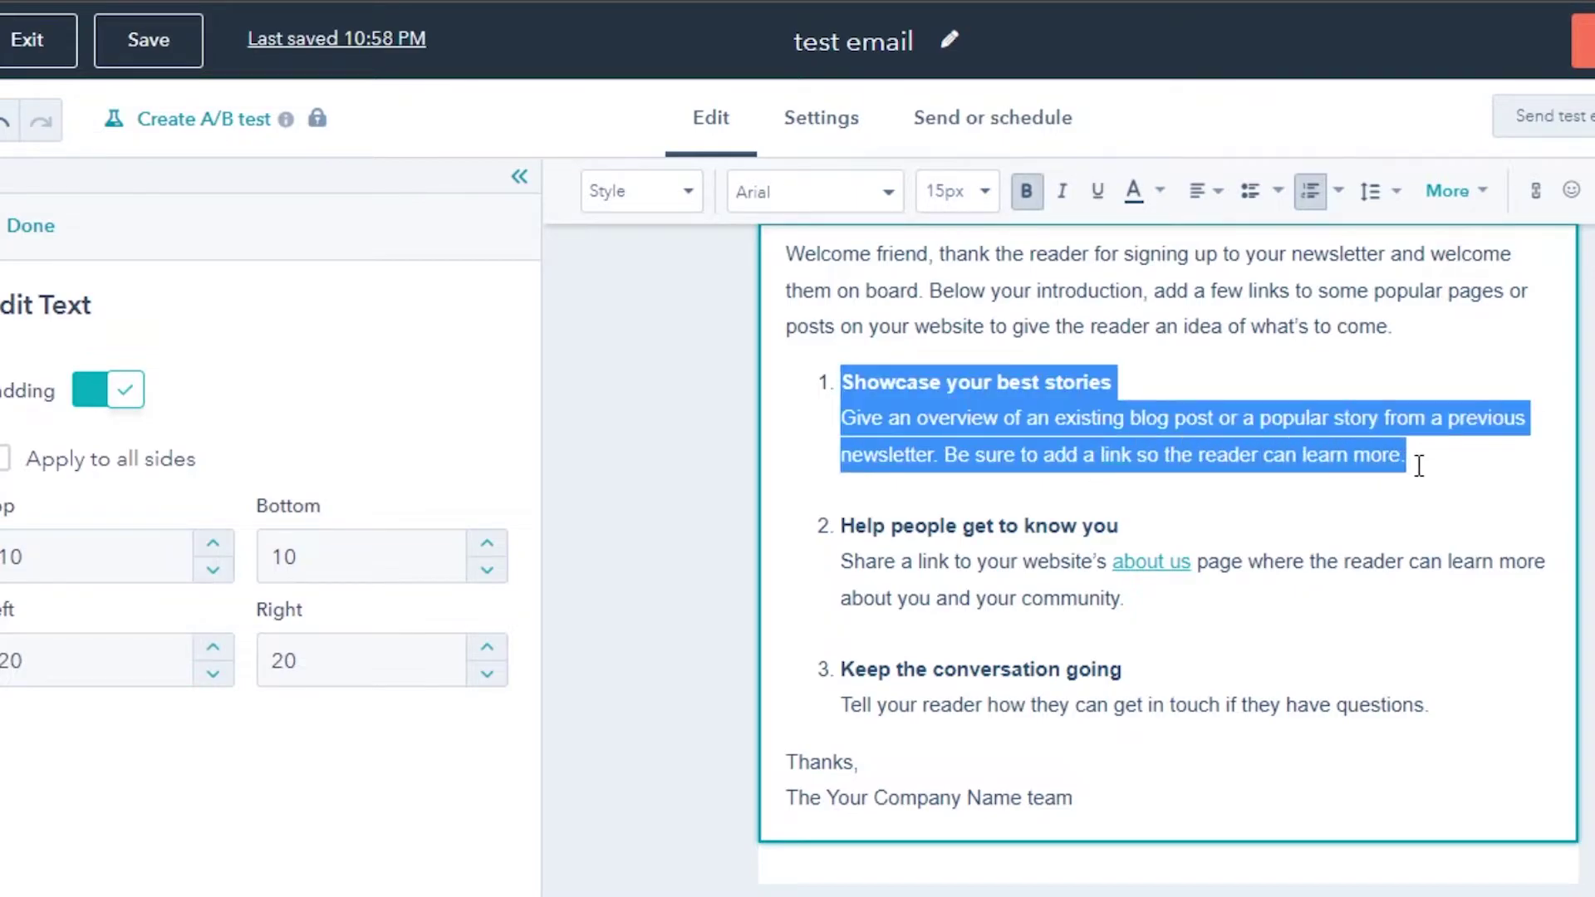
{"action": "right_click", "coordinate": [1270, 440]}
{"action": "left_click", "coordinate": [1163, 46]}
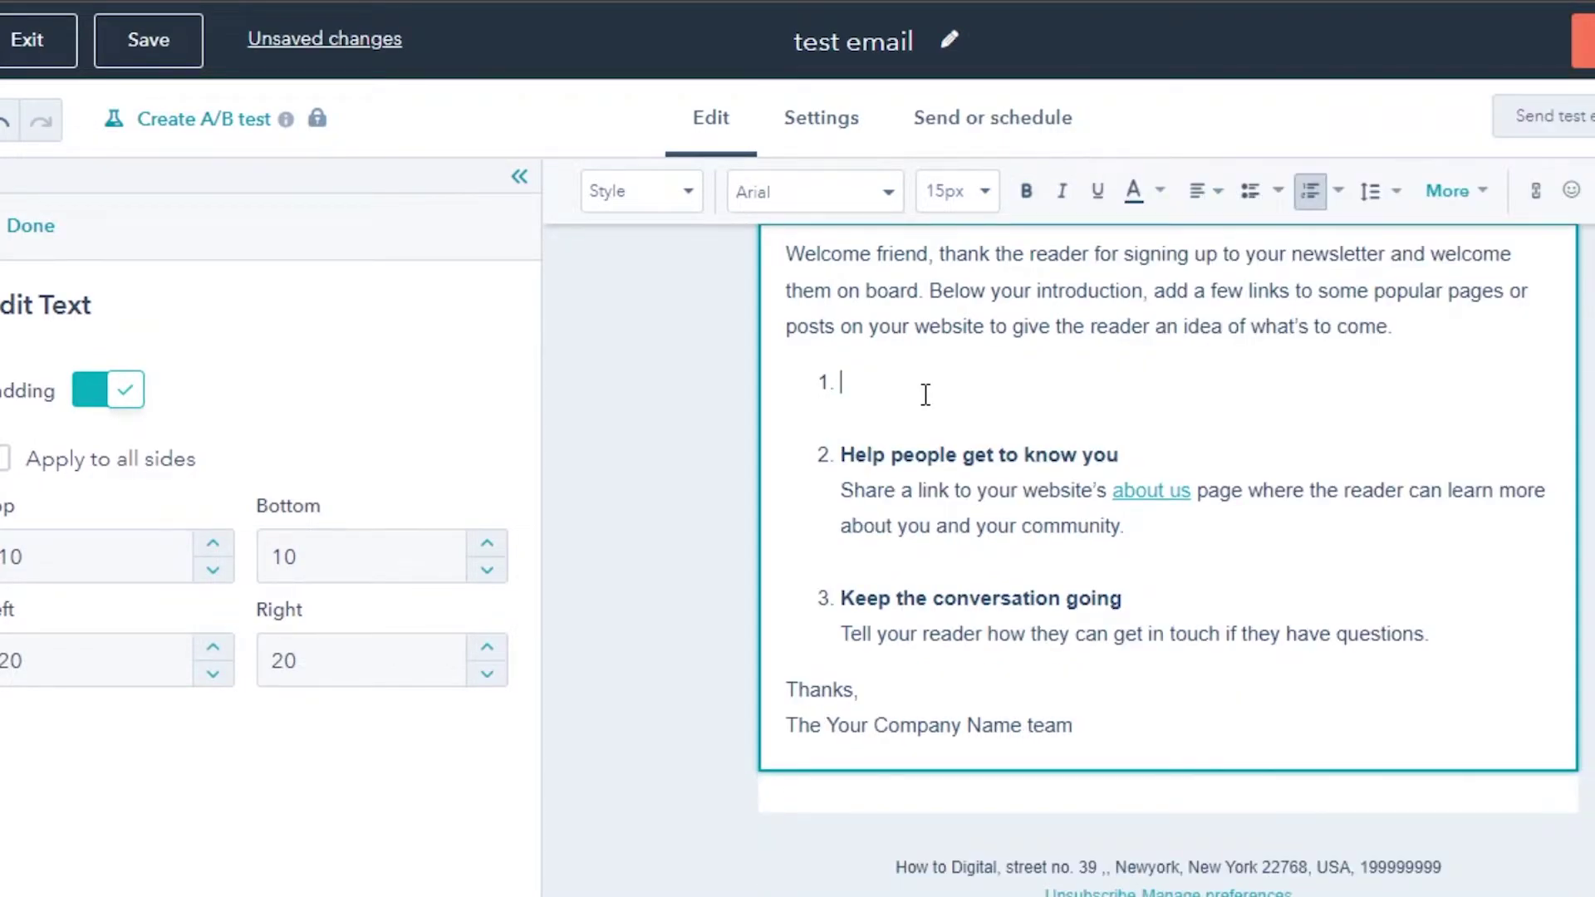
{"action": "type", "text": "like and subscribe"}
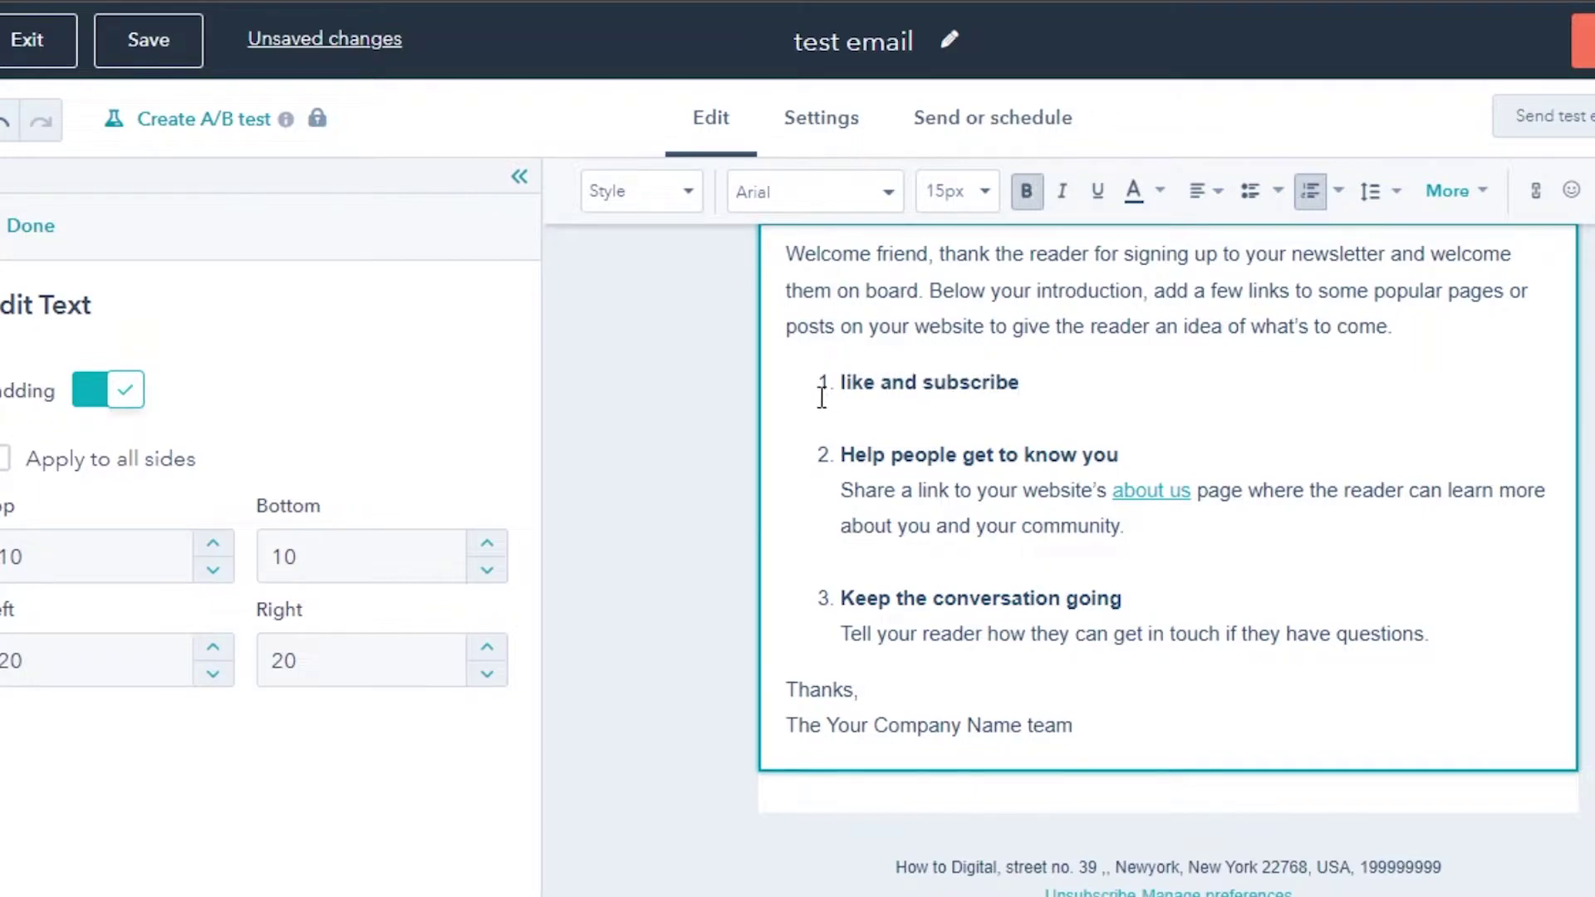
Make 'like and subscribe' plain, non-bold text and finish editing.
{"action": "left_click_drag", "start_coordinate": [841, 382], "coordinate": [1074, 390]}
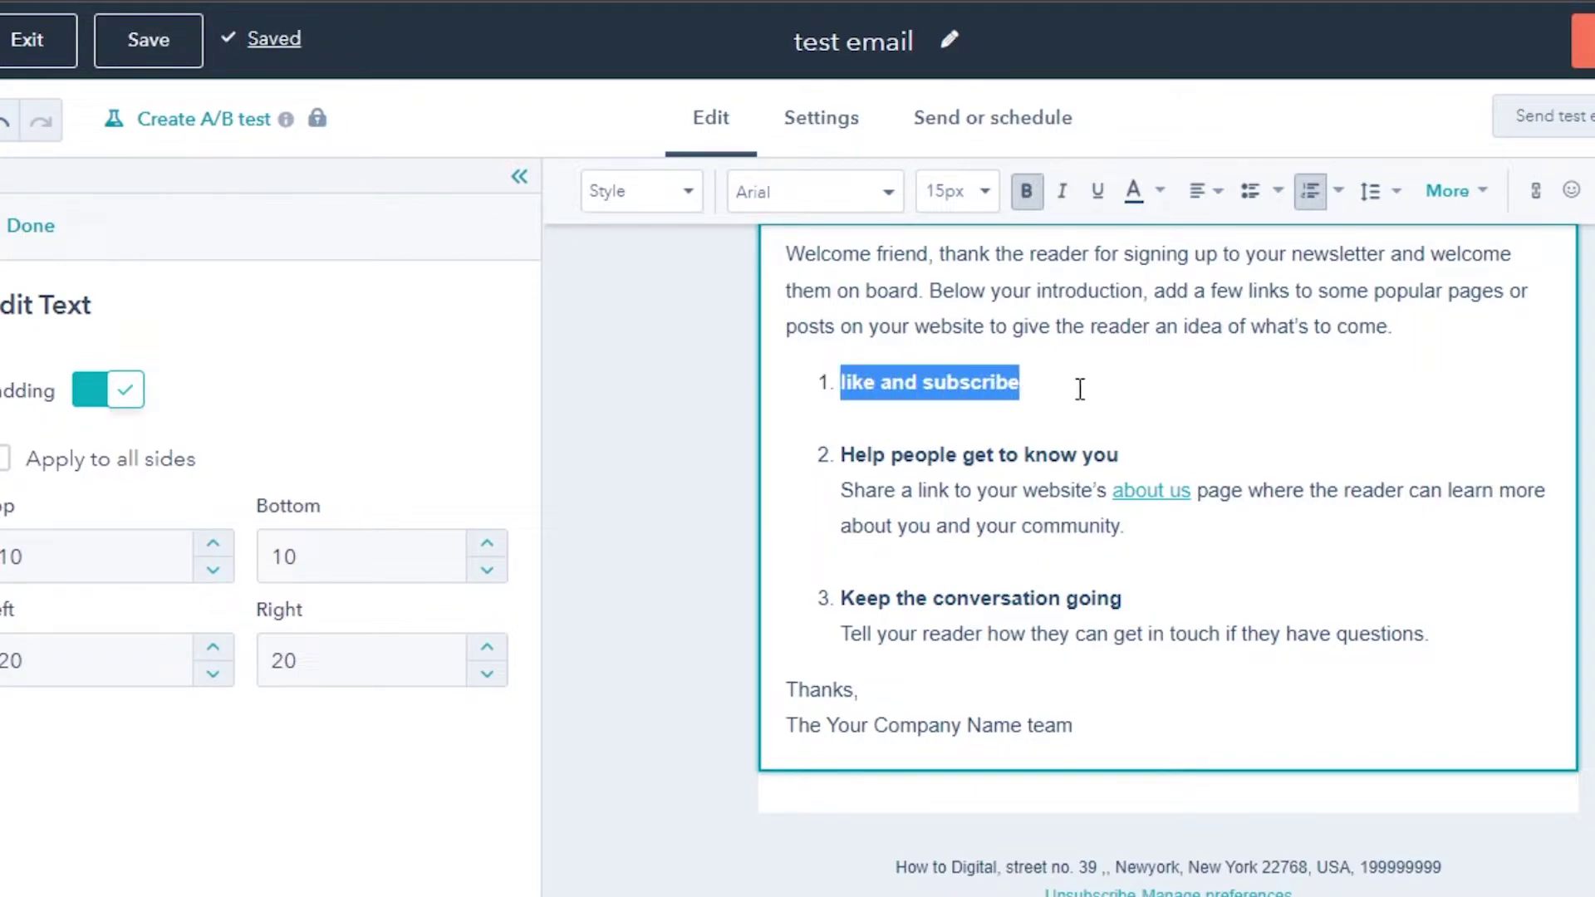
{"action": "left_click", "coordinate": [1025, 198]}
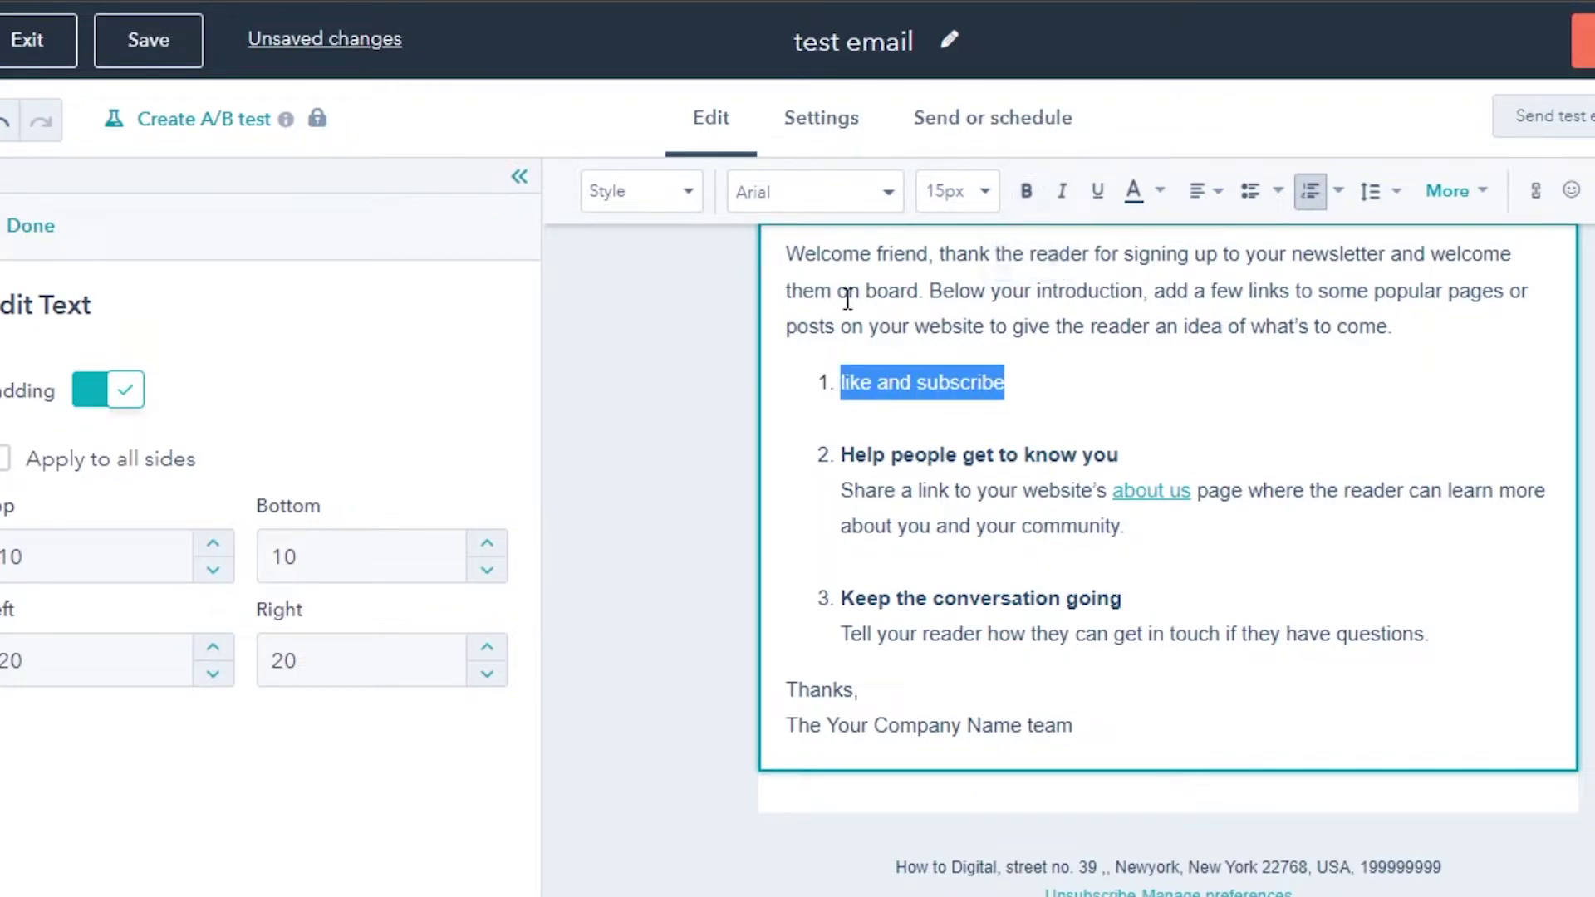
{"action": "left_click", "coordinate": [872, 193]}
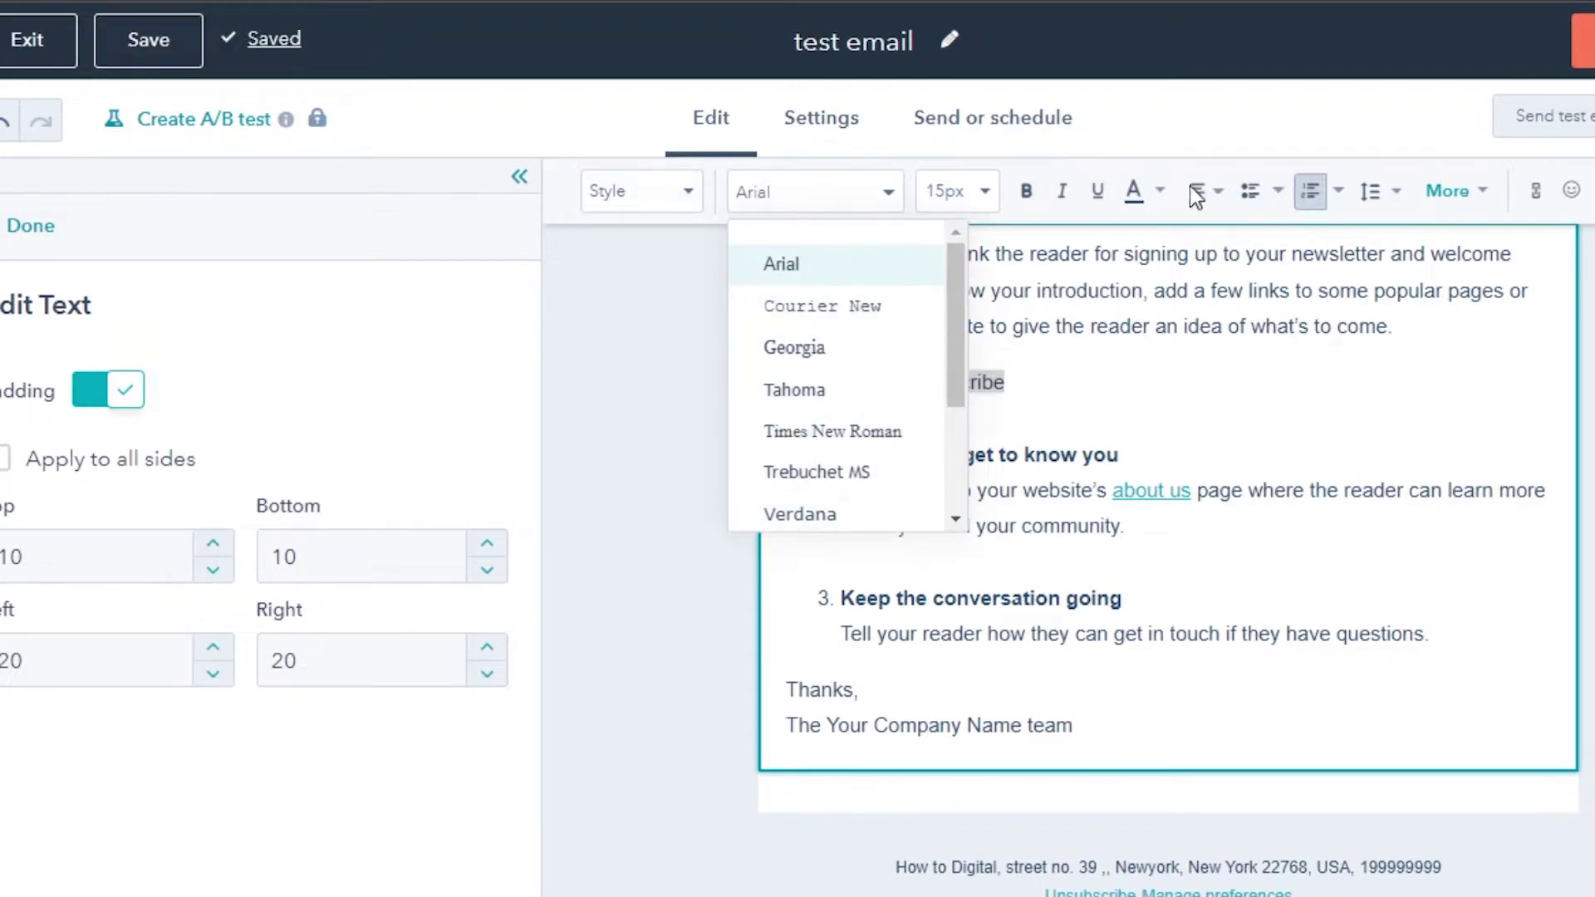
{"action": "key", "text": "Escape"}
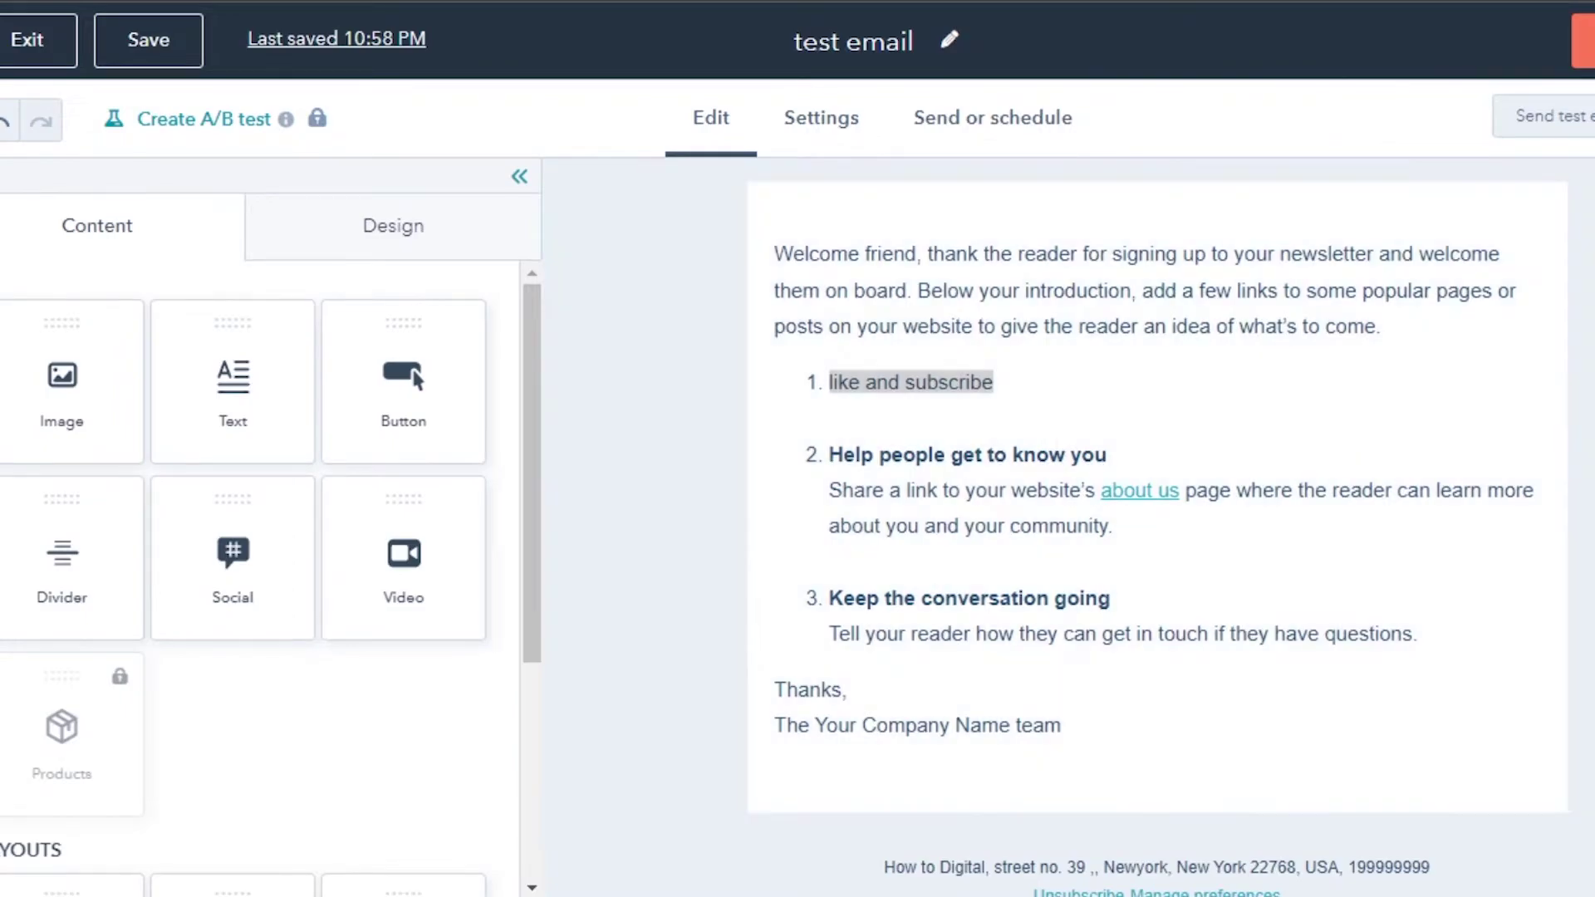
Set the body section's background colour to light peach FCE5CD.
{"action": "scroll", "coordinate": [871, 440], "scroll_direction": "up", "scroll_amount": 2}
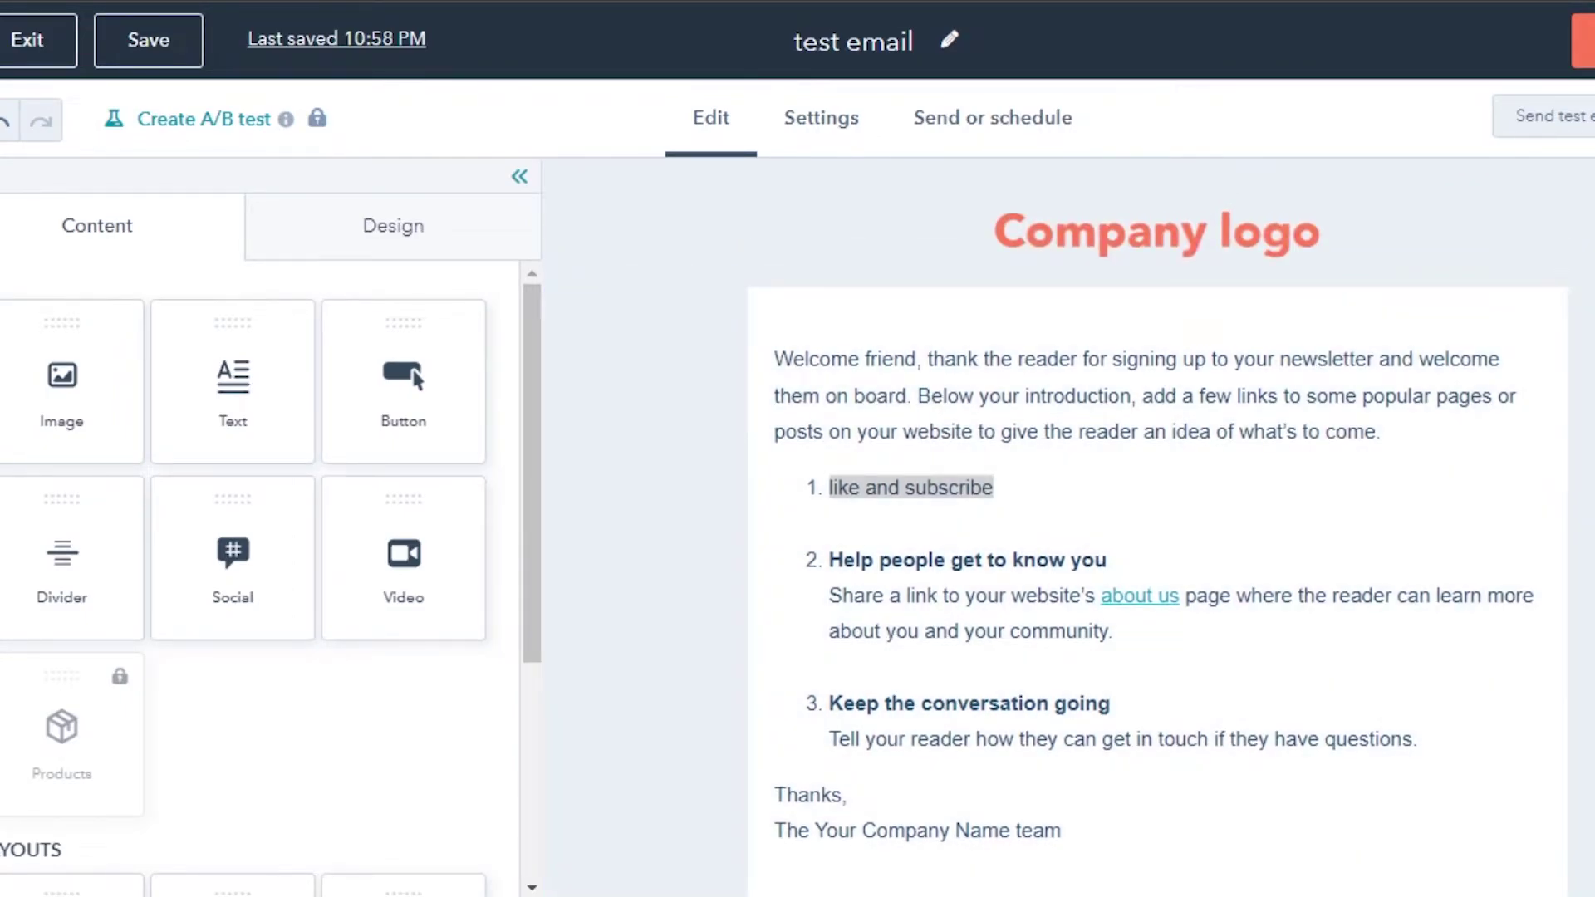
{"action": "scroll", "coordinate": [1014, 415], "scroll_direction": "down", "scroll_amount": 3}
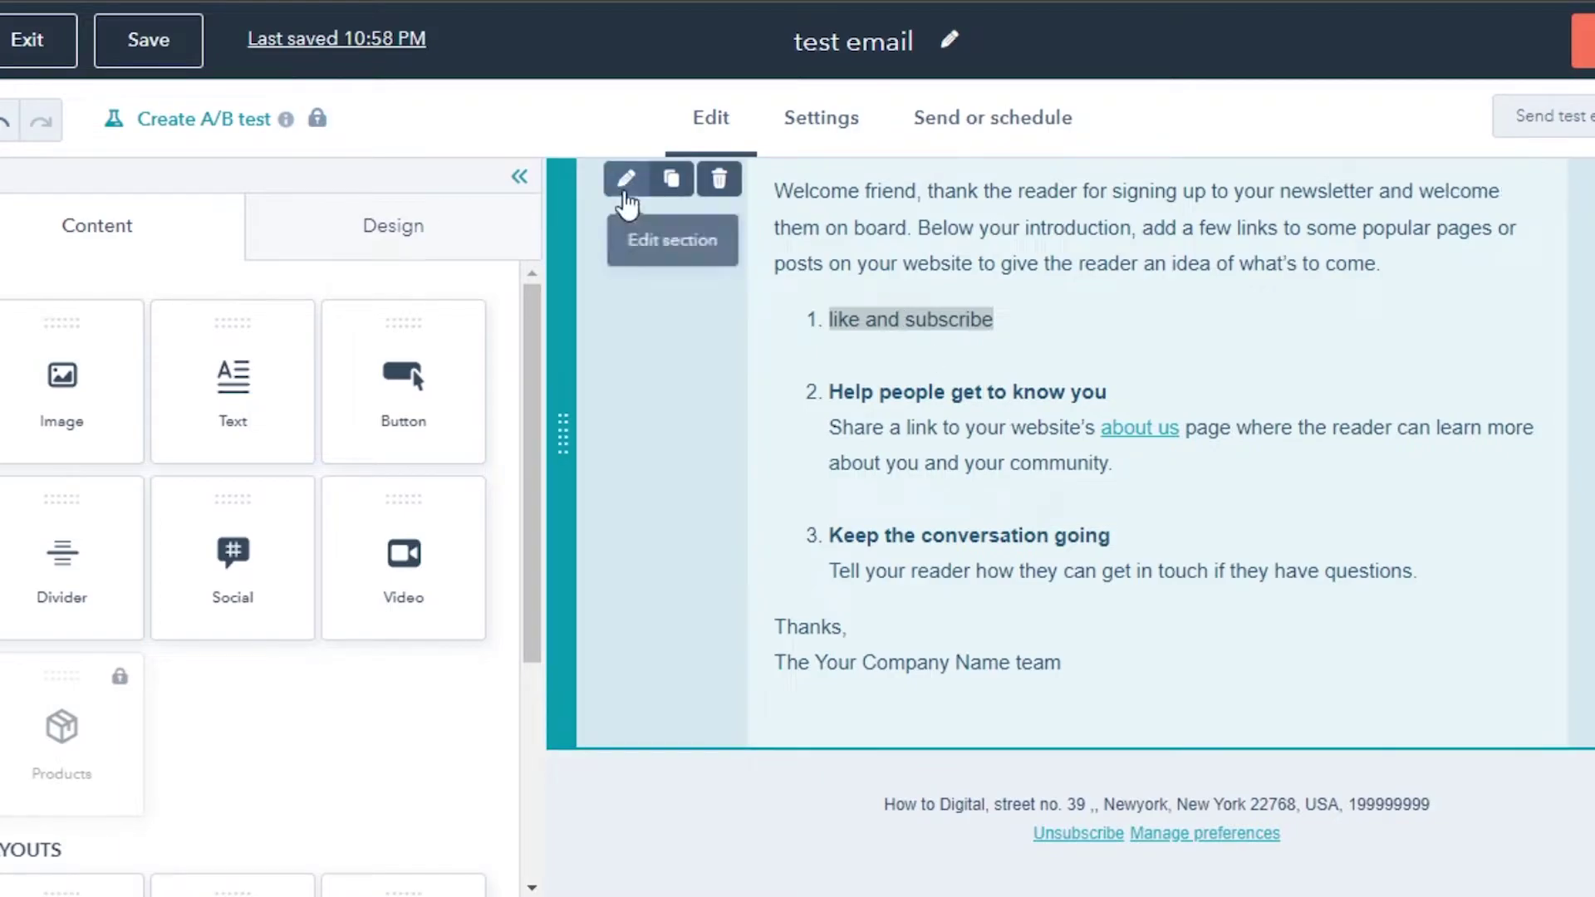
{"action": "left_click", "coordinate": [626, 202]}
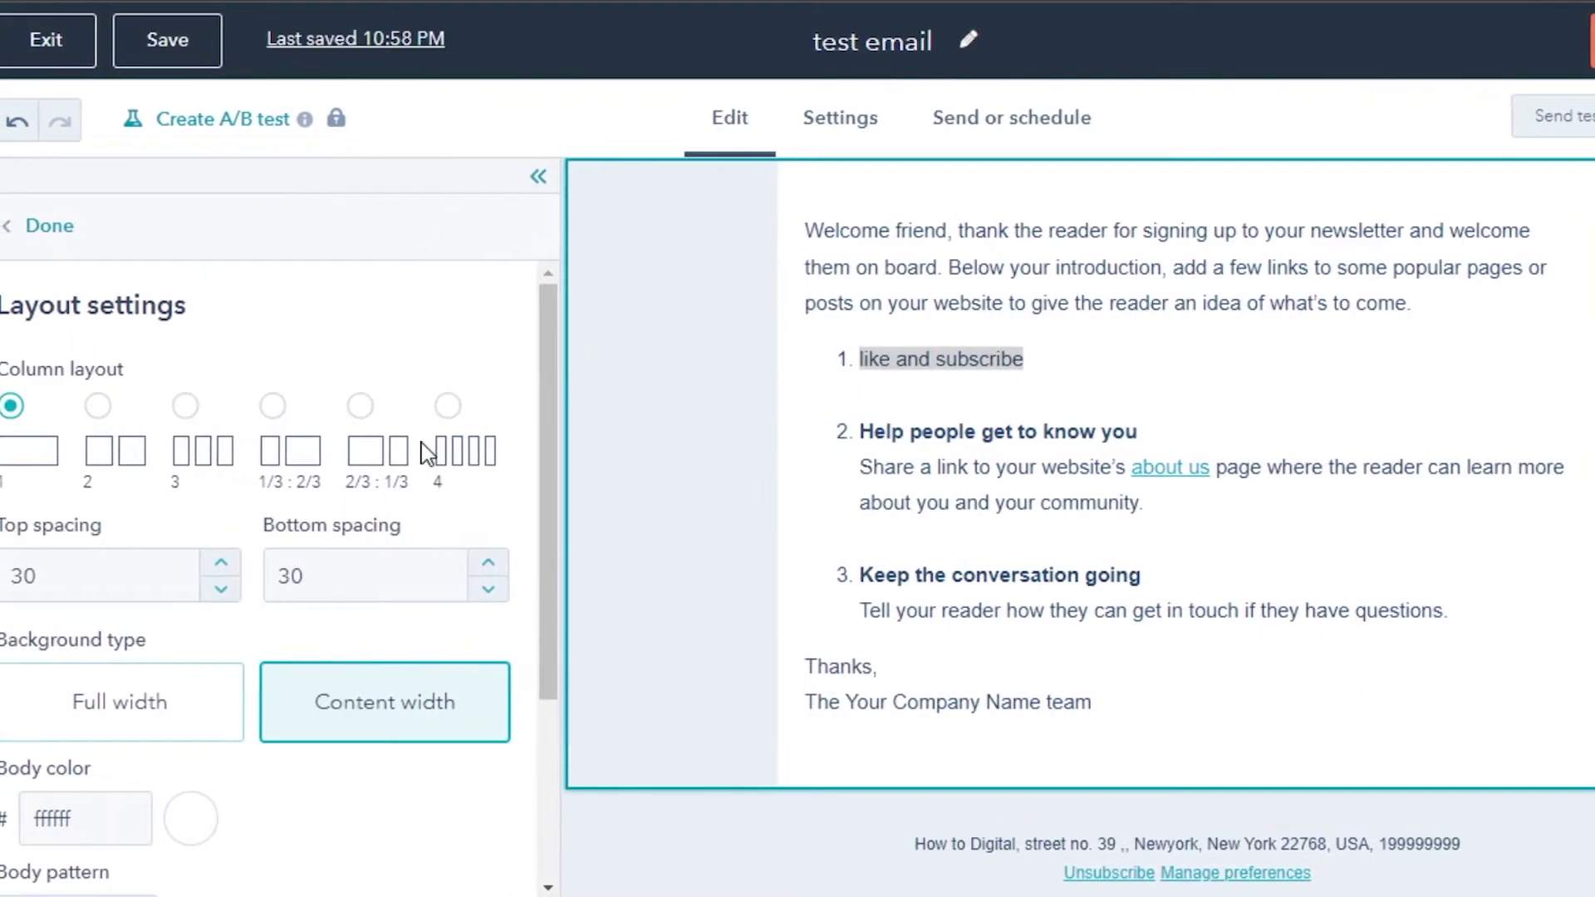
{"action": "left_click_drag", "start_coordinate": [549, 327], "coordinate": [549, 426]}
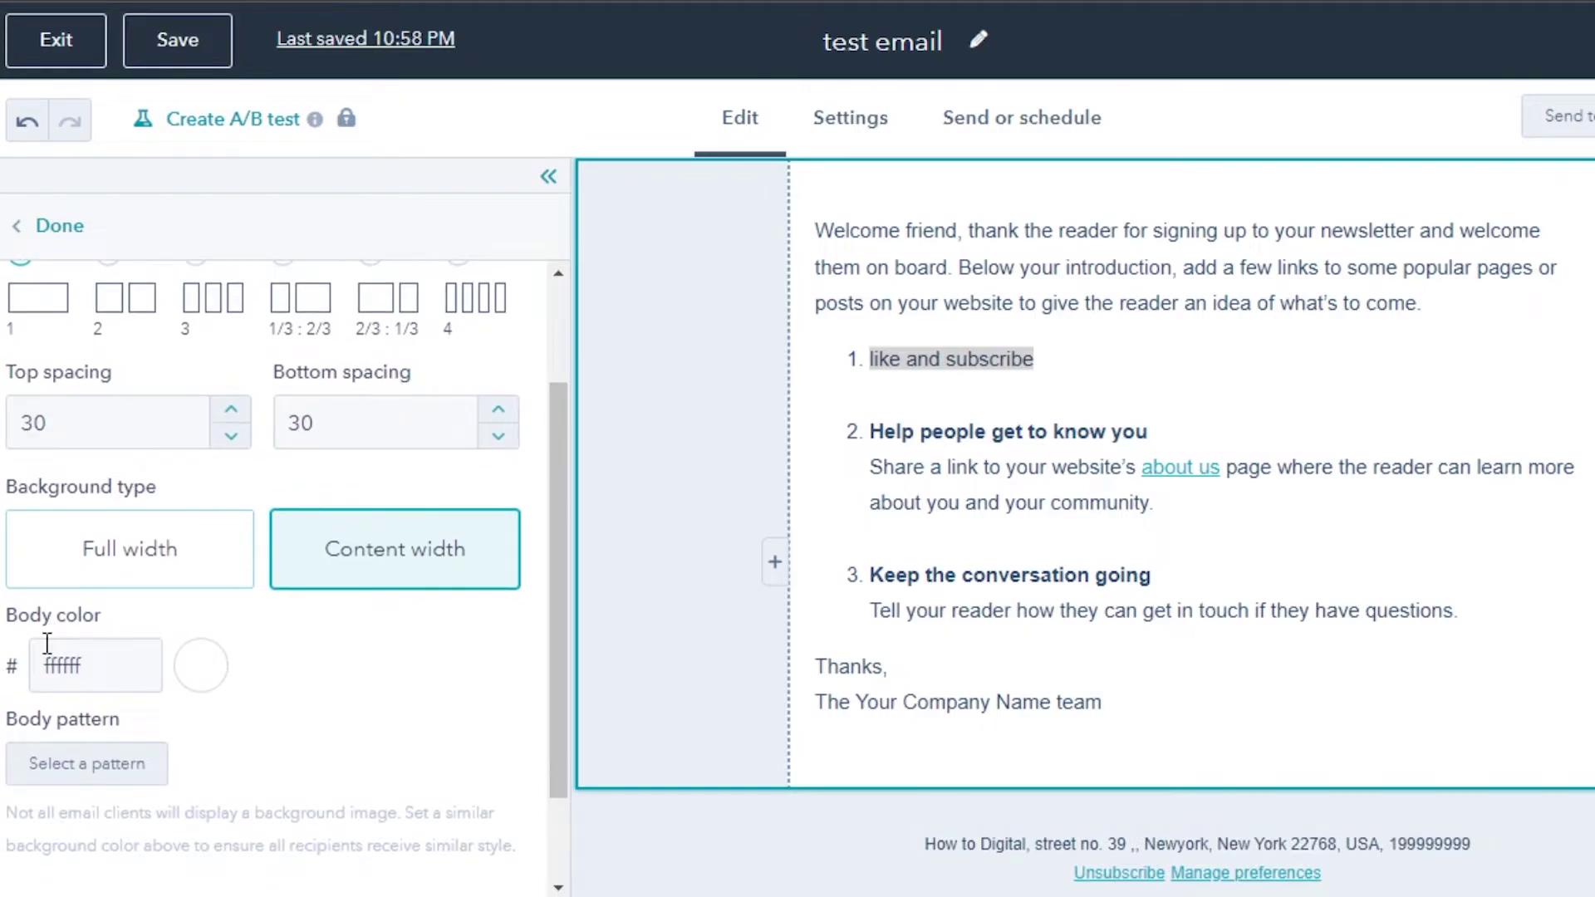
{"action": "left_click_drag", "start_coordinate": [559, 551], "coordinate": [563, 415]}
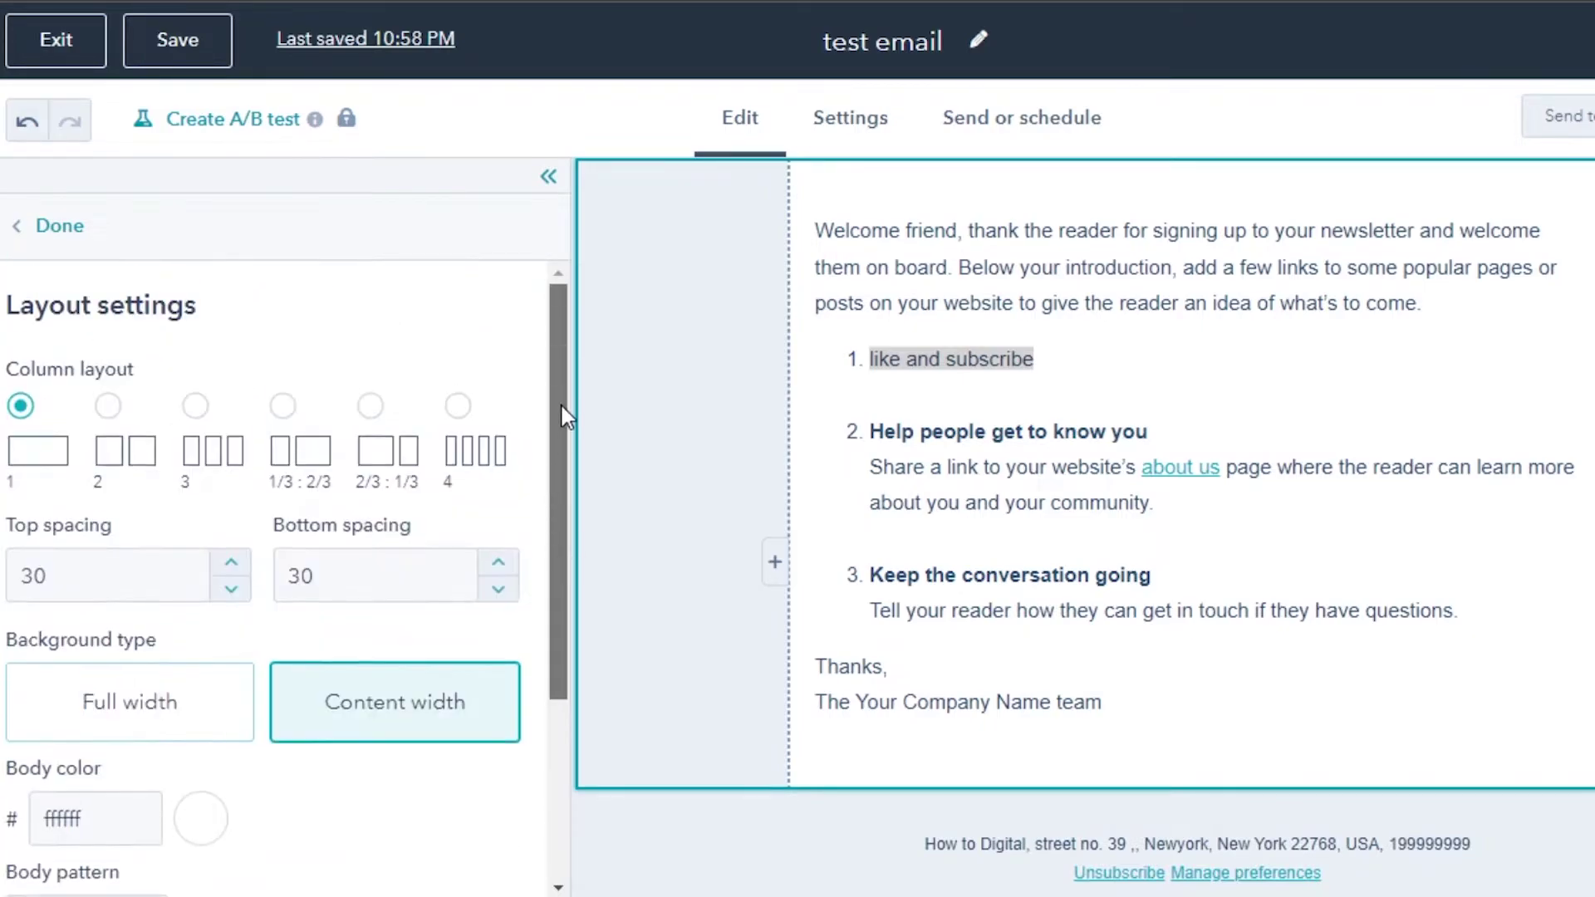
{"action": "scroll", "coordinate": [374, 515], "scroll_direction": "down", "scroll_amount": 1}
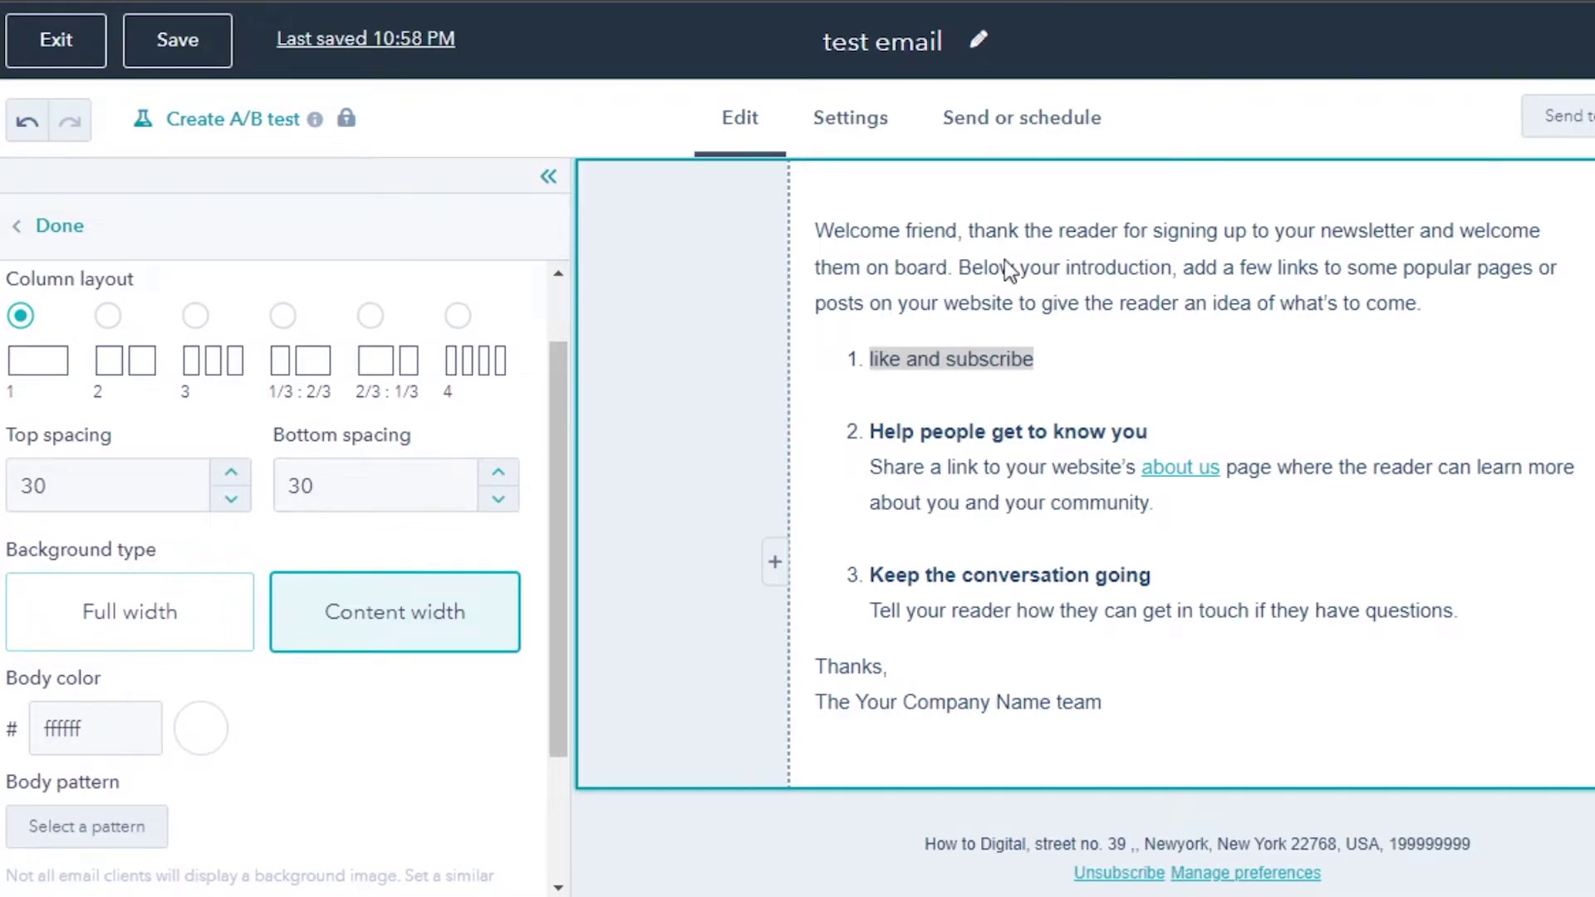
{"action": "left_click", "coordinate": [201, 728]}
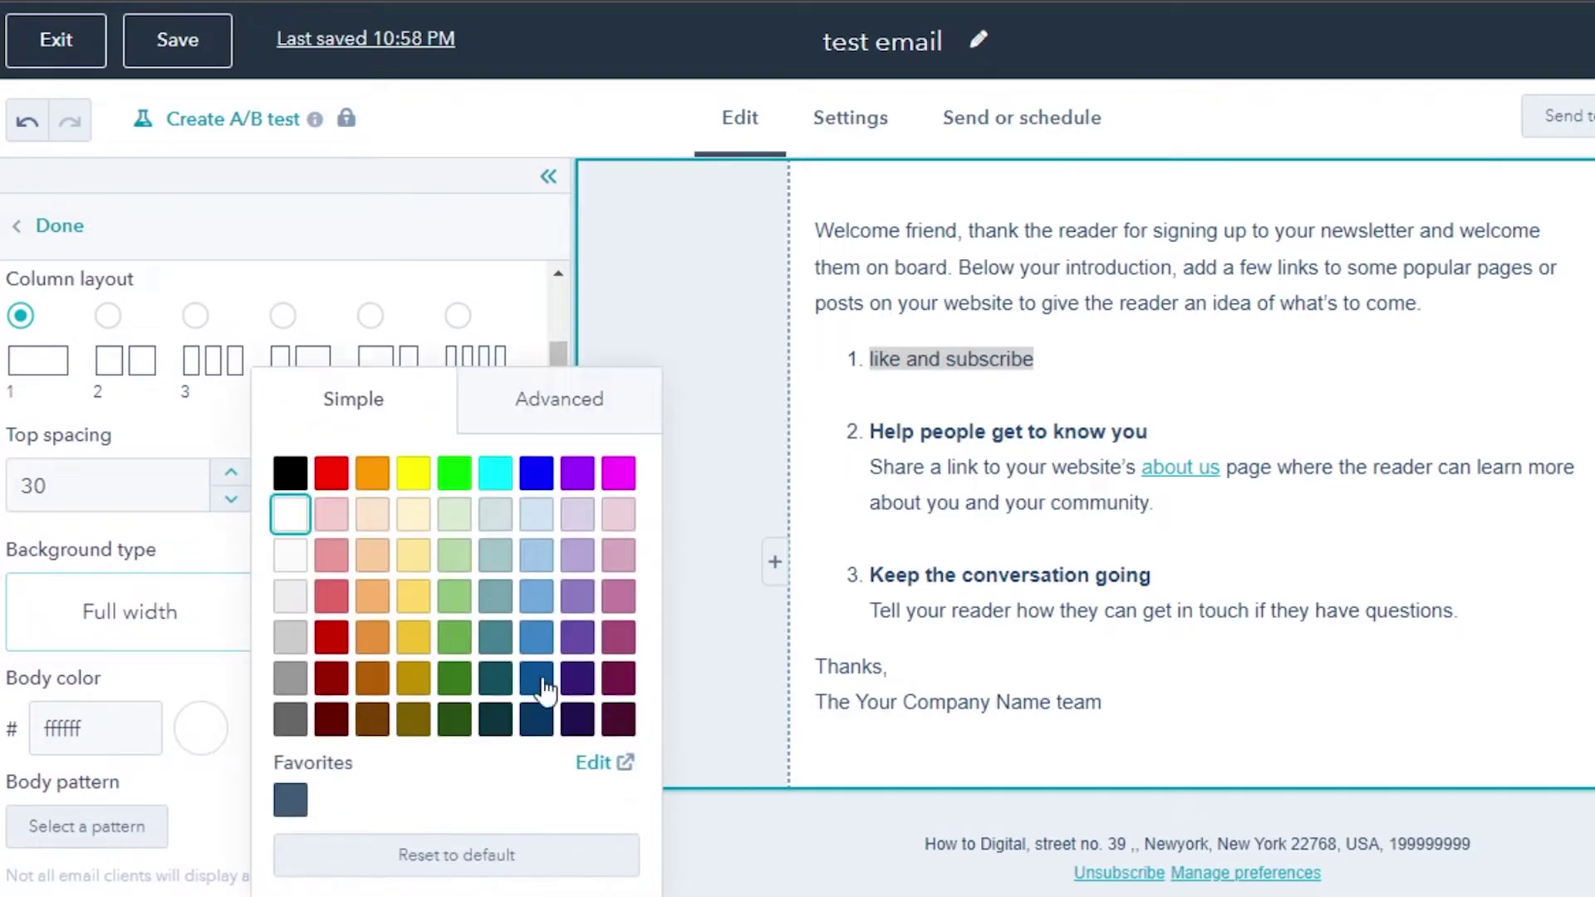
{"action": "left_click", "coordinate": [376, 515]}
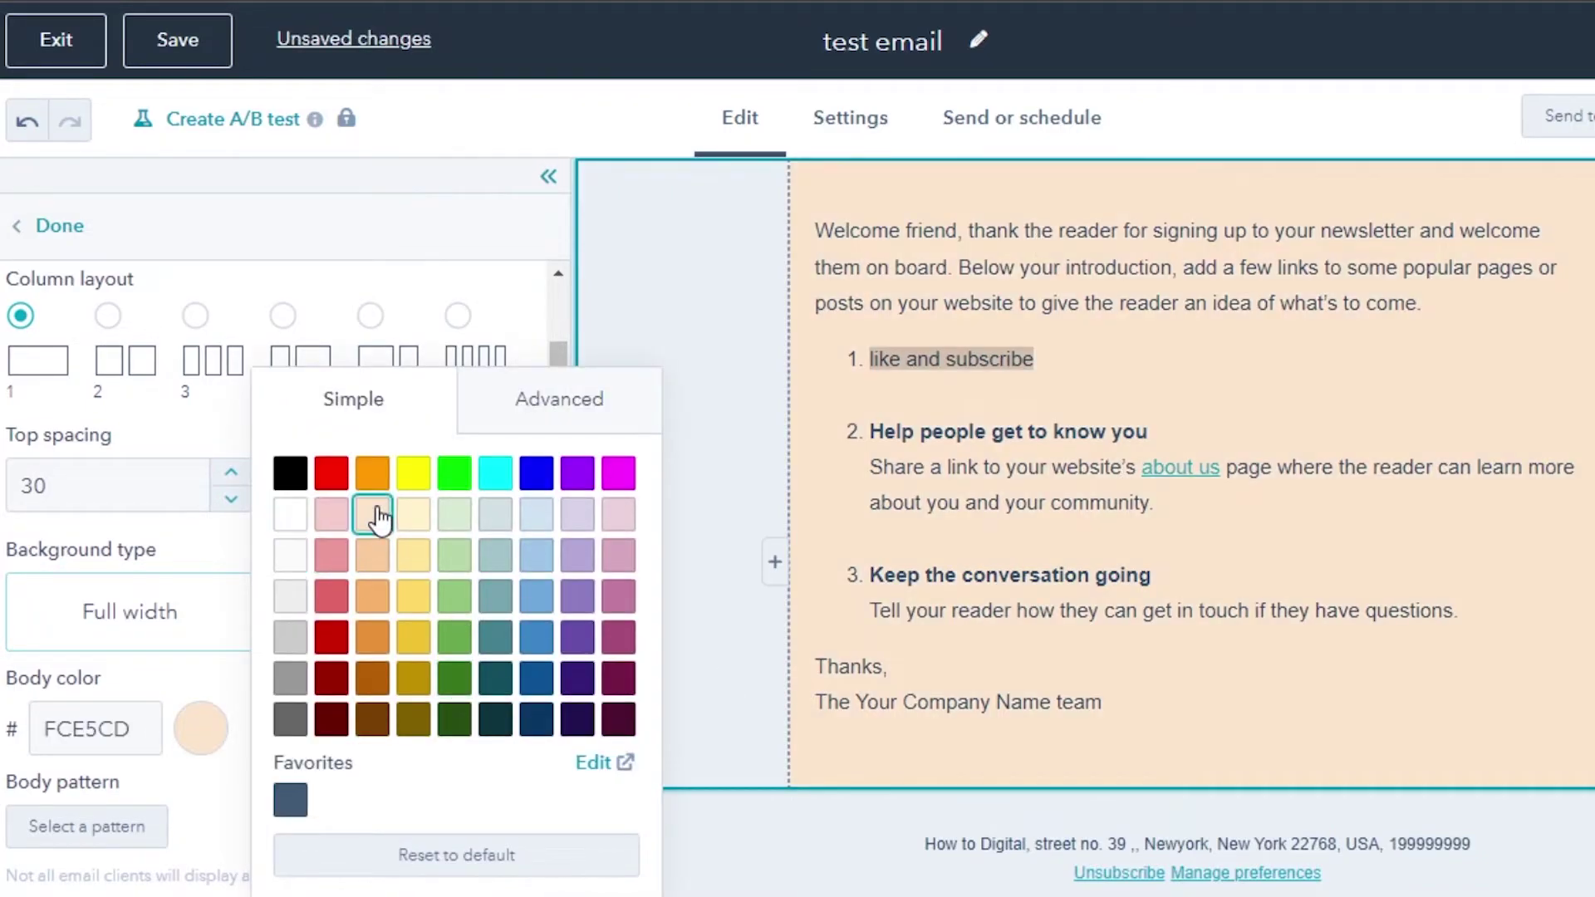
{"action": "left_click", "coordinate": [706, 512]}
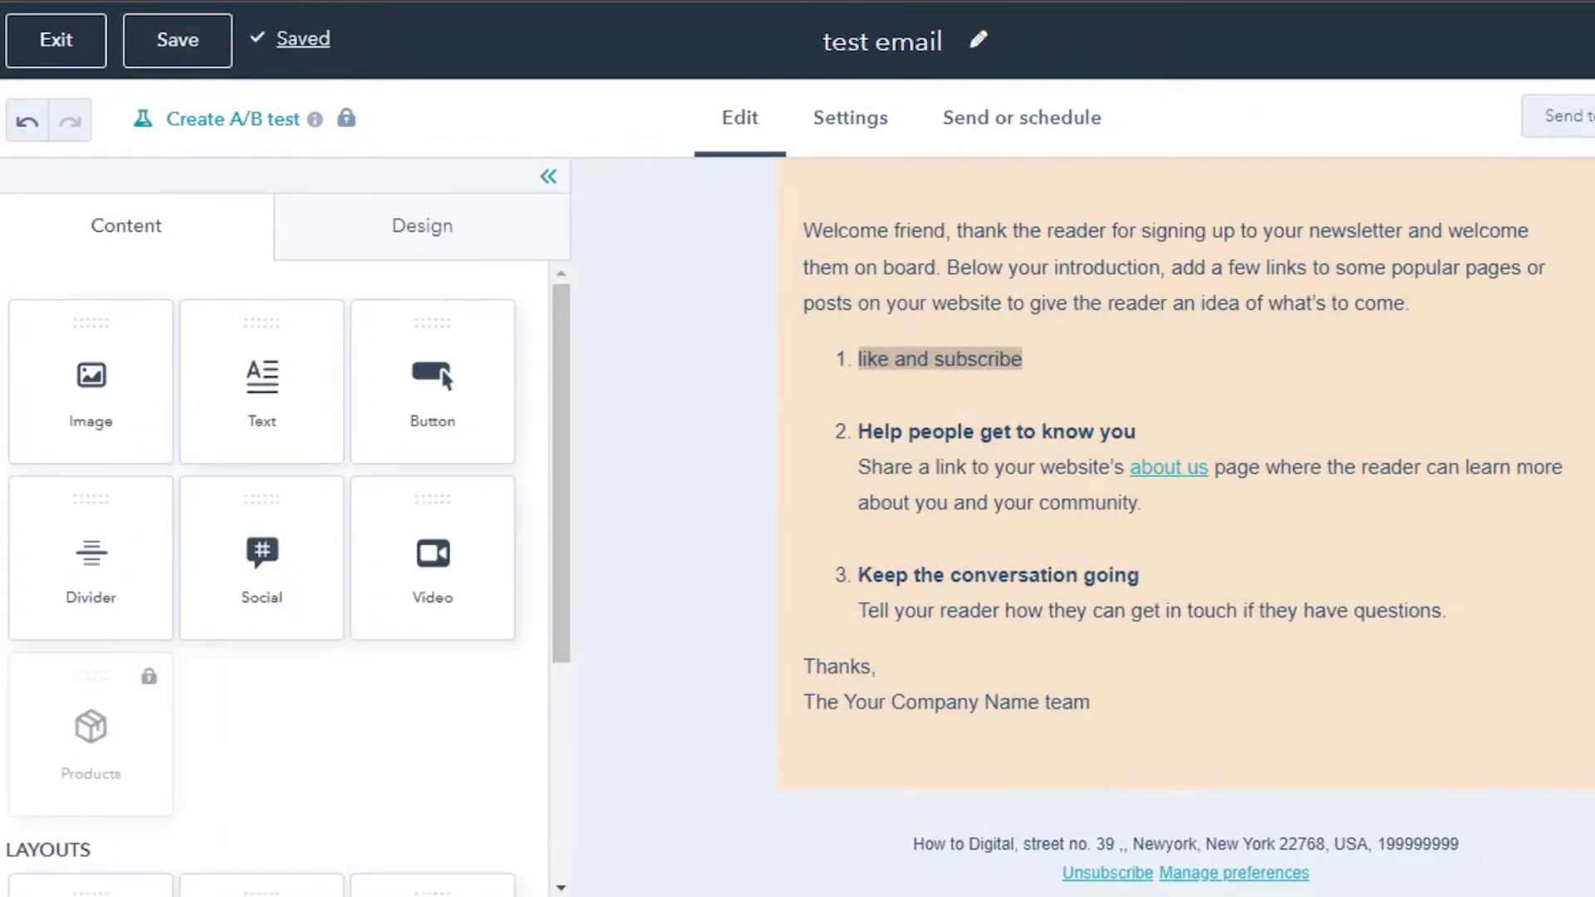
Add an image module above the welcome paragraph holding the recent purple portrait illustration.
{"action": "scroll", "coordinate": [847, 407], "scroll_direction": "down", "scroll_amount": 3}
{"action": "scroll", "coordinate": [847, 407], "scroll_direction": "up", "scroll_amount": 5}
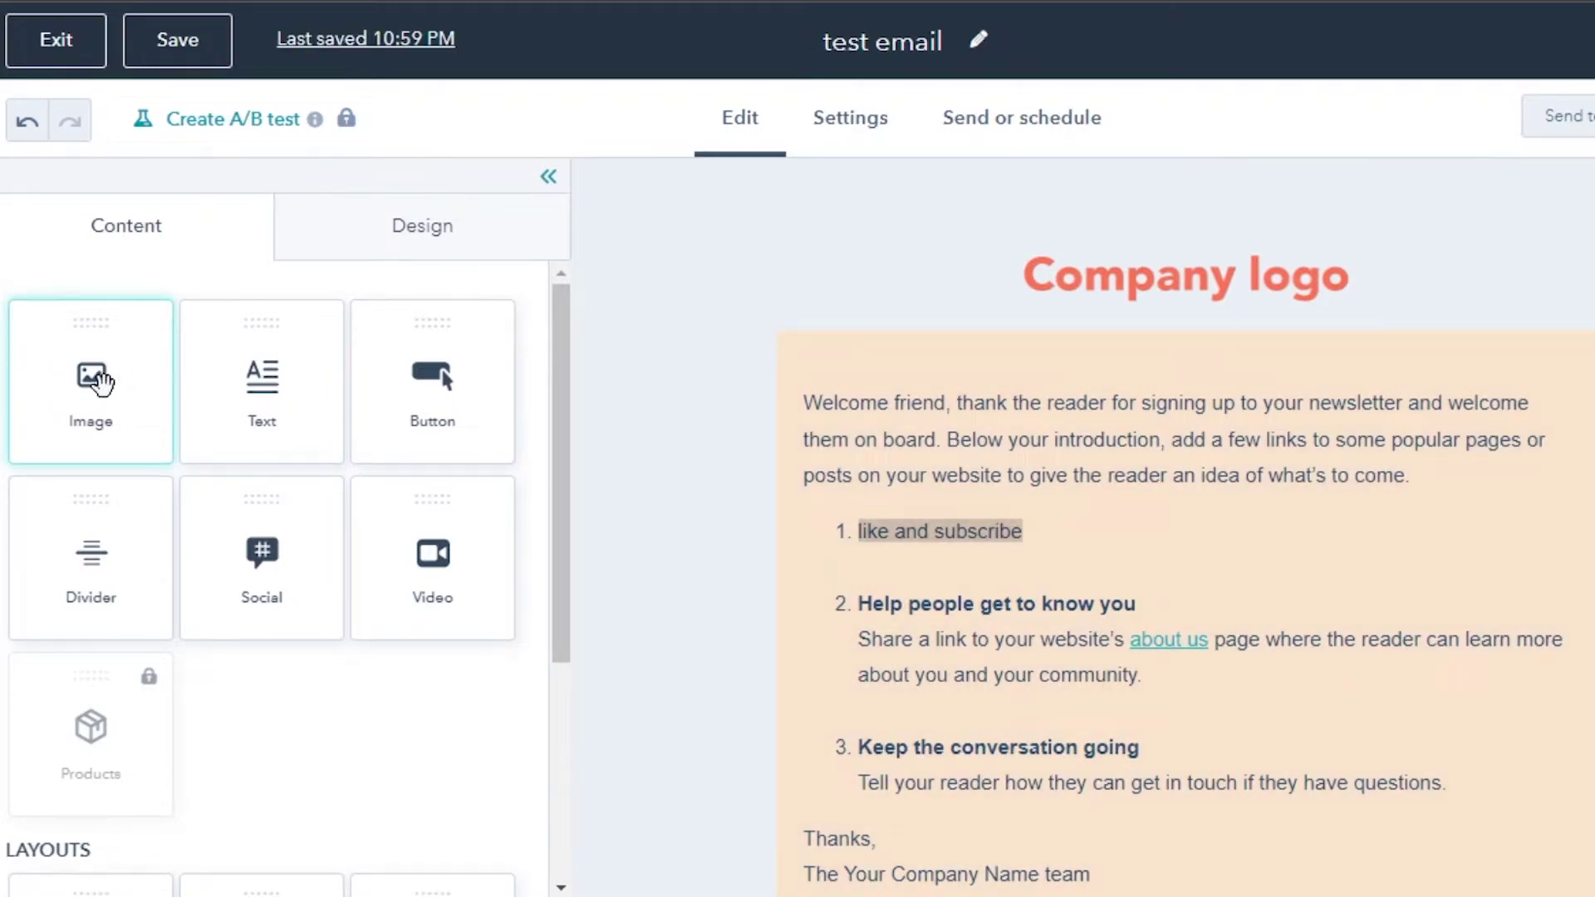
{"action": "left_click_drag", "start_coordinate": [100, 382], "coordinate": [1113, 420]}
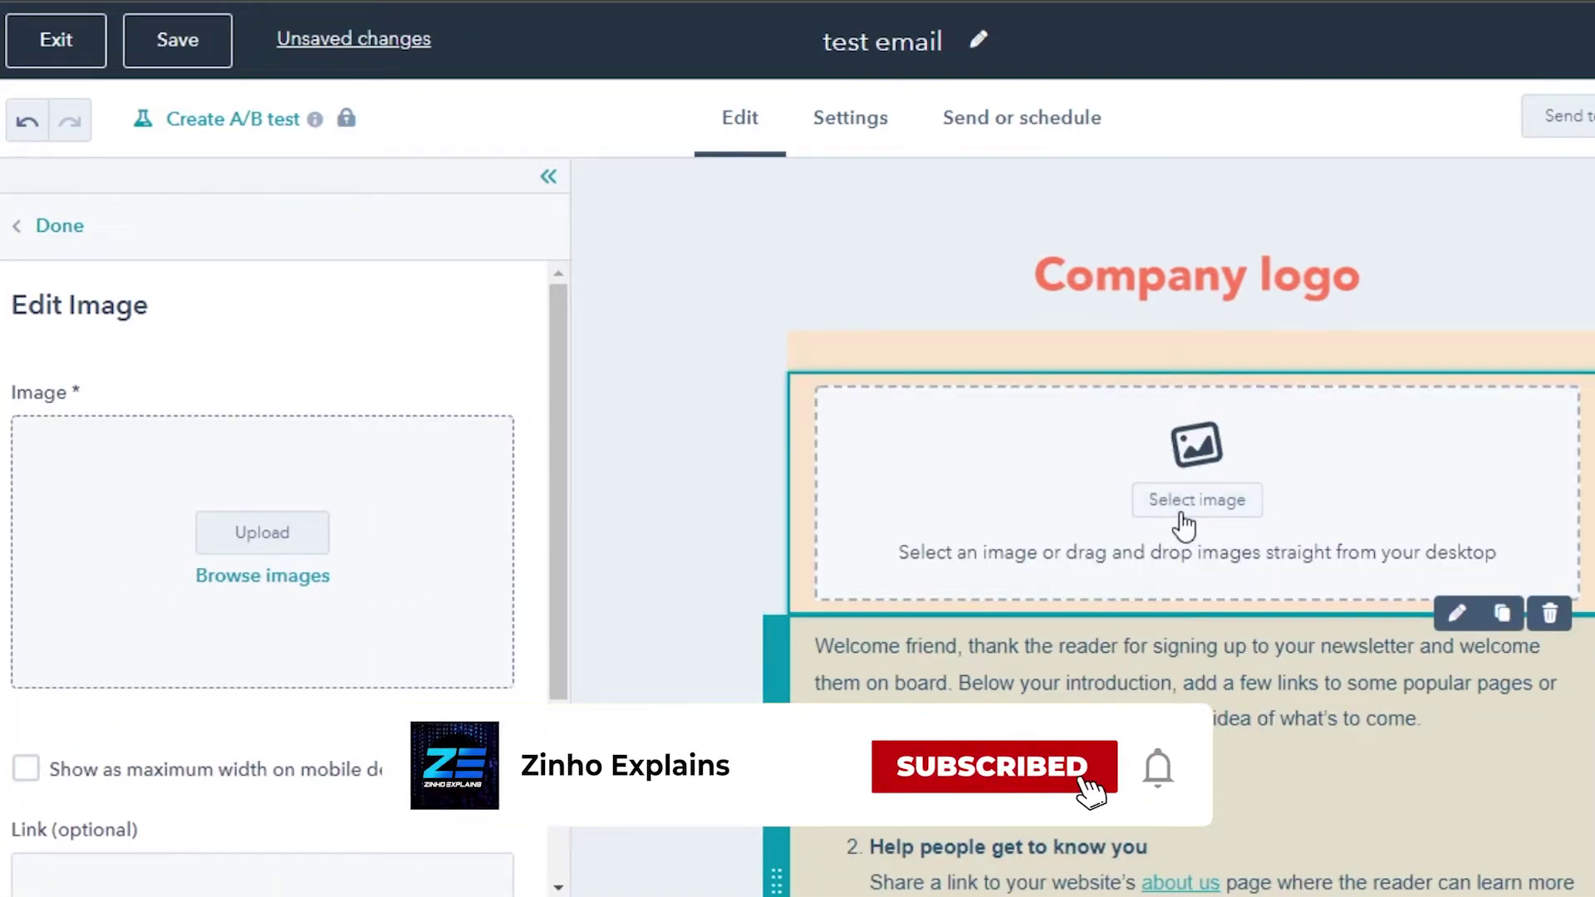
{"action": "left_click", "coordinate": [1184, 503]}
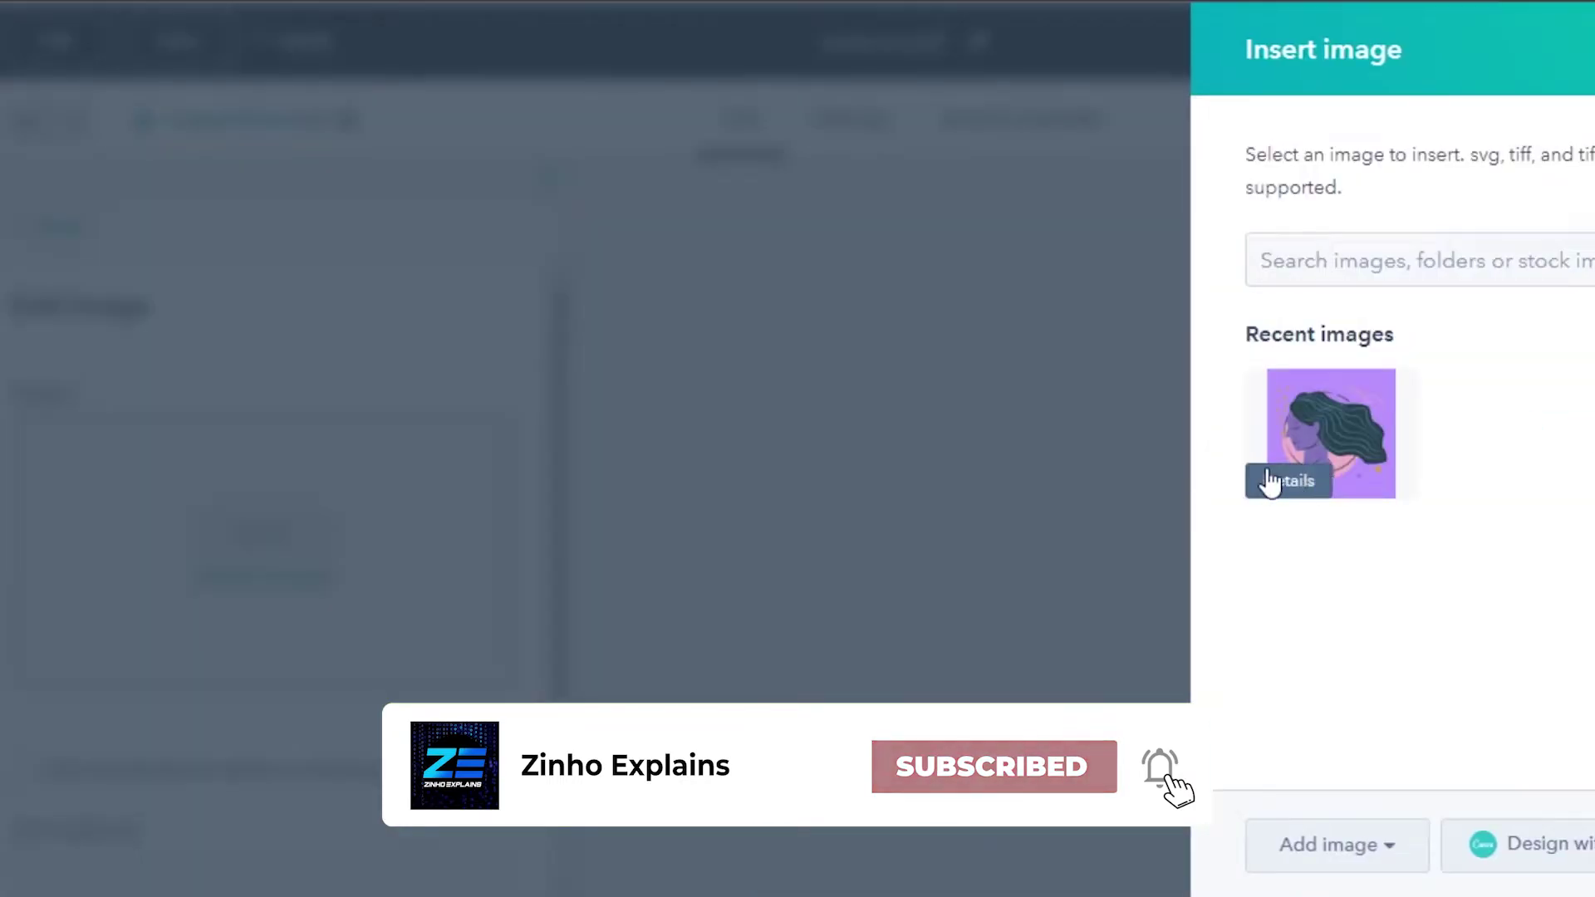
{"action": "left_click", "coordinate": [1321, 437]}
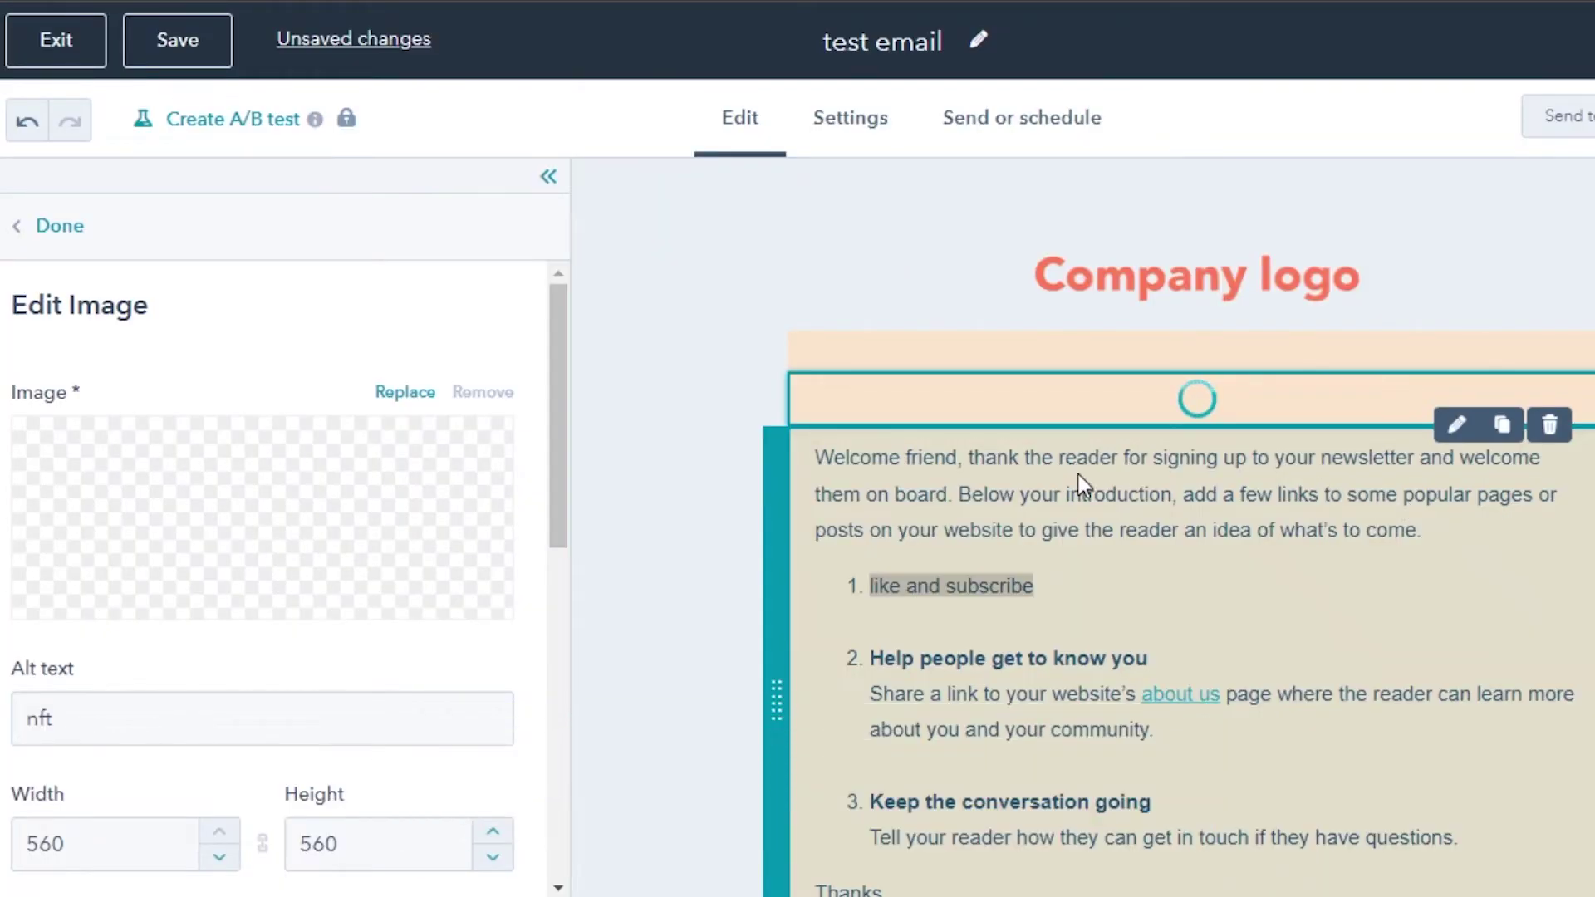
Resize the illustration to 510 × 490 pixels and finish editing the image.
{"action": "scroll", "coordinate": [1455, 432], "scroll_direction": "down", "scroll_amount": 6}
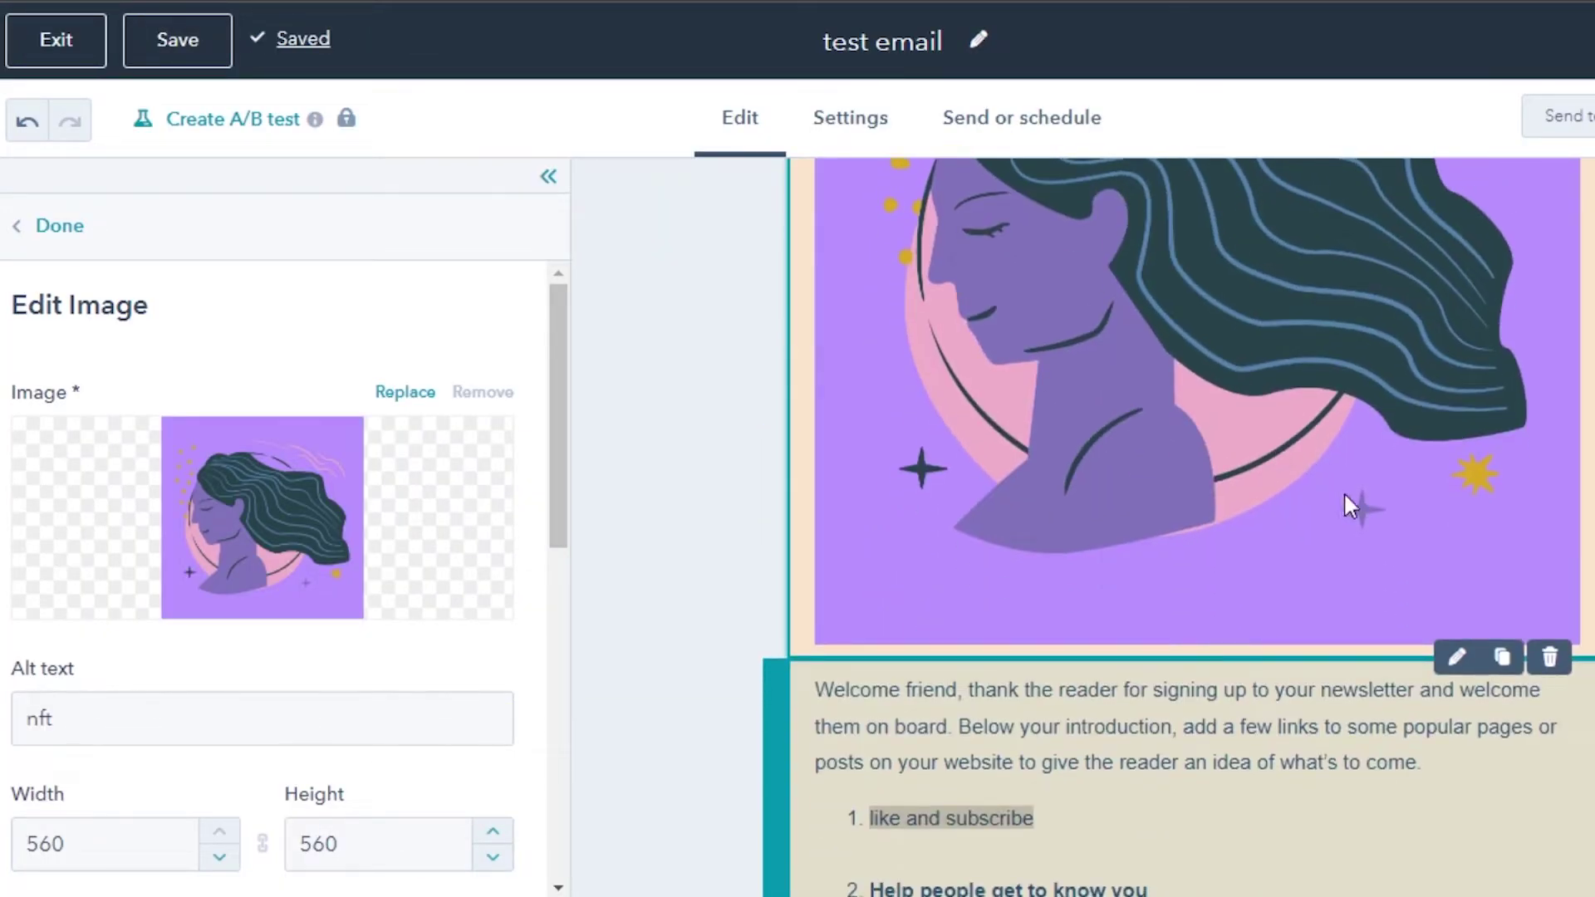
{"action": "scroll", "coordinate": [1387, 442], "scroll_direction": "up", "scroll_amount": 5}
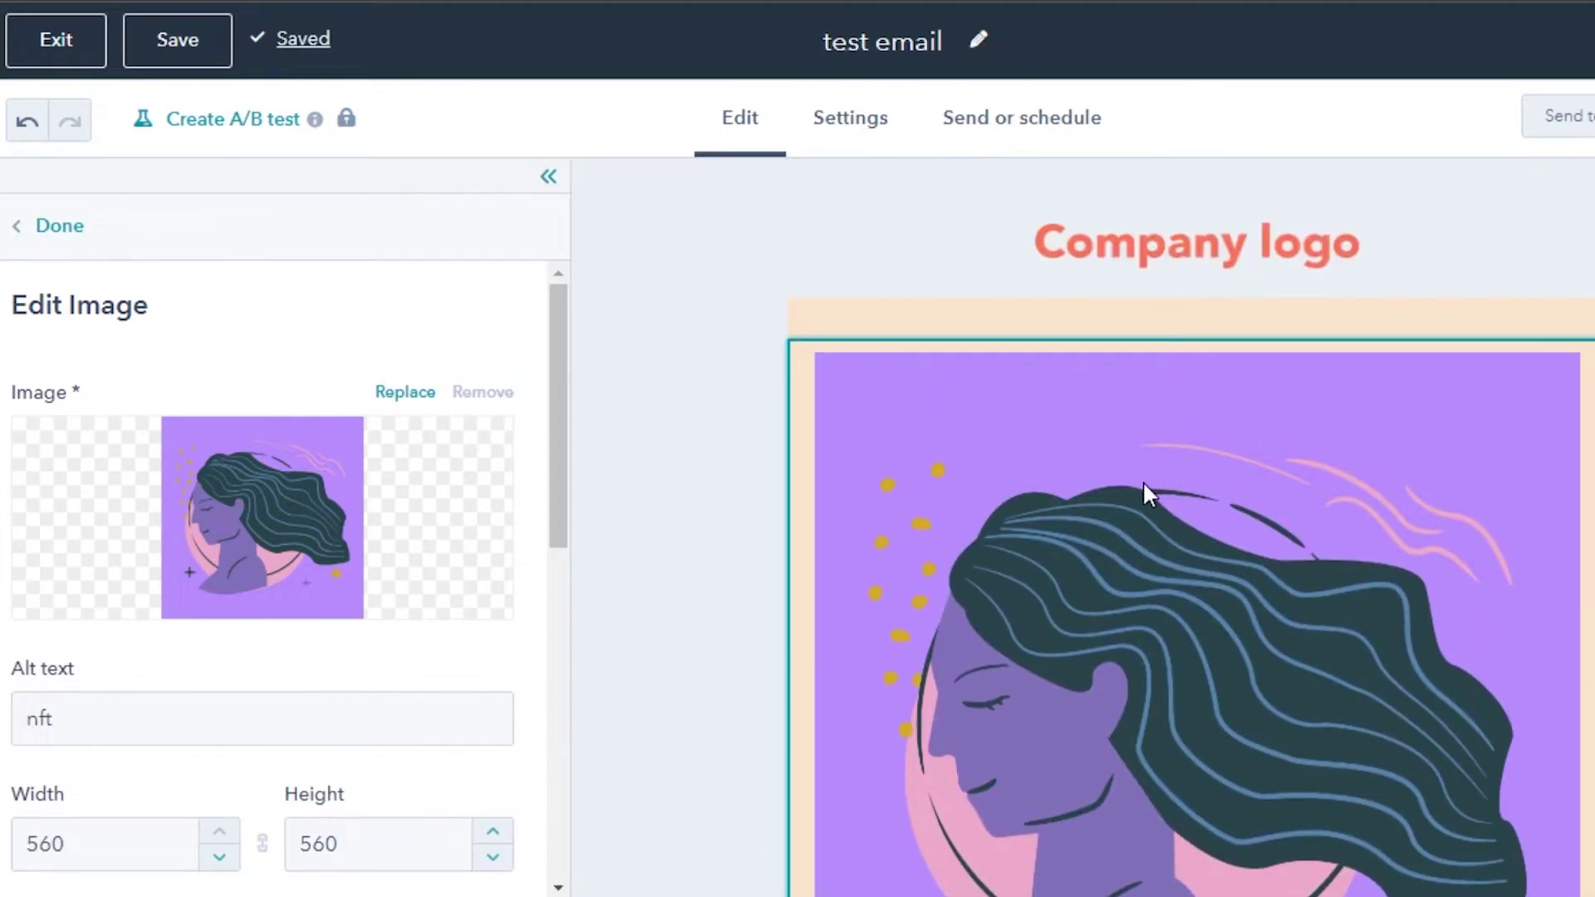
{"action": "scroll", "coordinate": [565, 438], "scroll_direction": "down", "scroll_amount": 1}
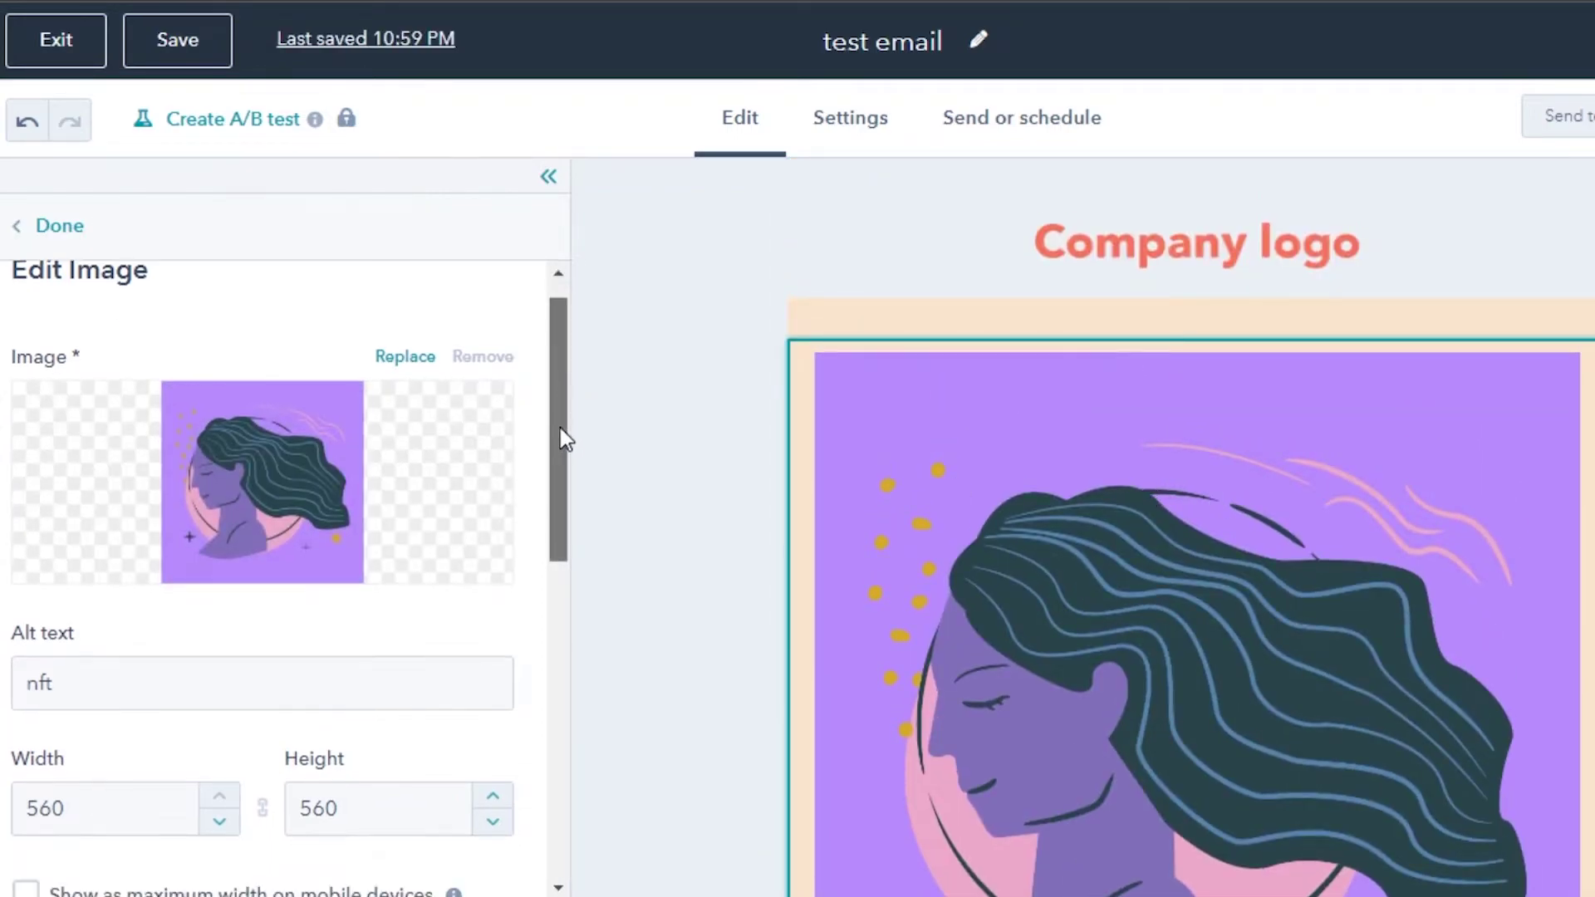
{"action": "scroll", "coordinate": [563, 438], "scroll_direction": "down", "scroll_amount": 3}
{"action": "left_click", "coordinate": [218, 586]}
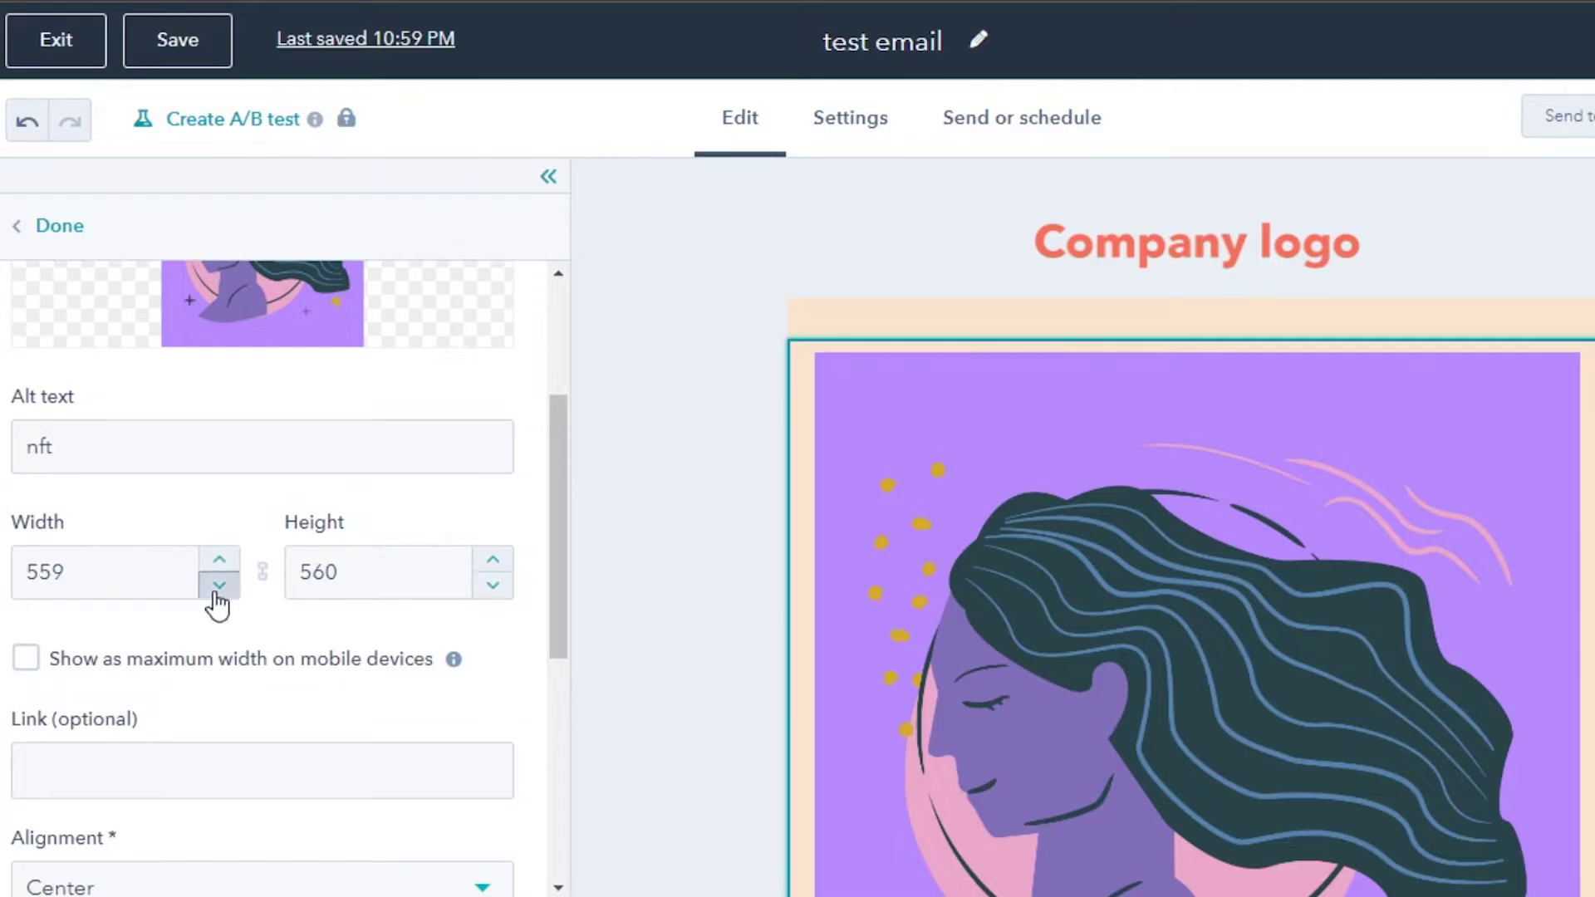
{"action": "left_click", "coordinate": [218, 585]}
{"action": "type", "text": "510"}
{"action": "key", "text": "Tab"}
{"action": "type", "text": "490"}
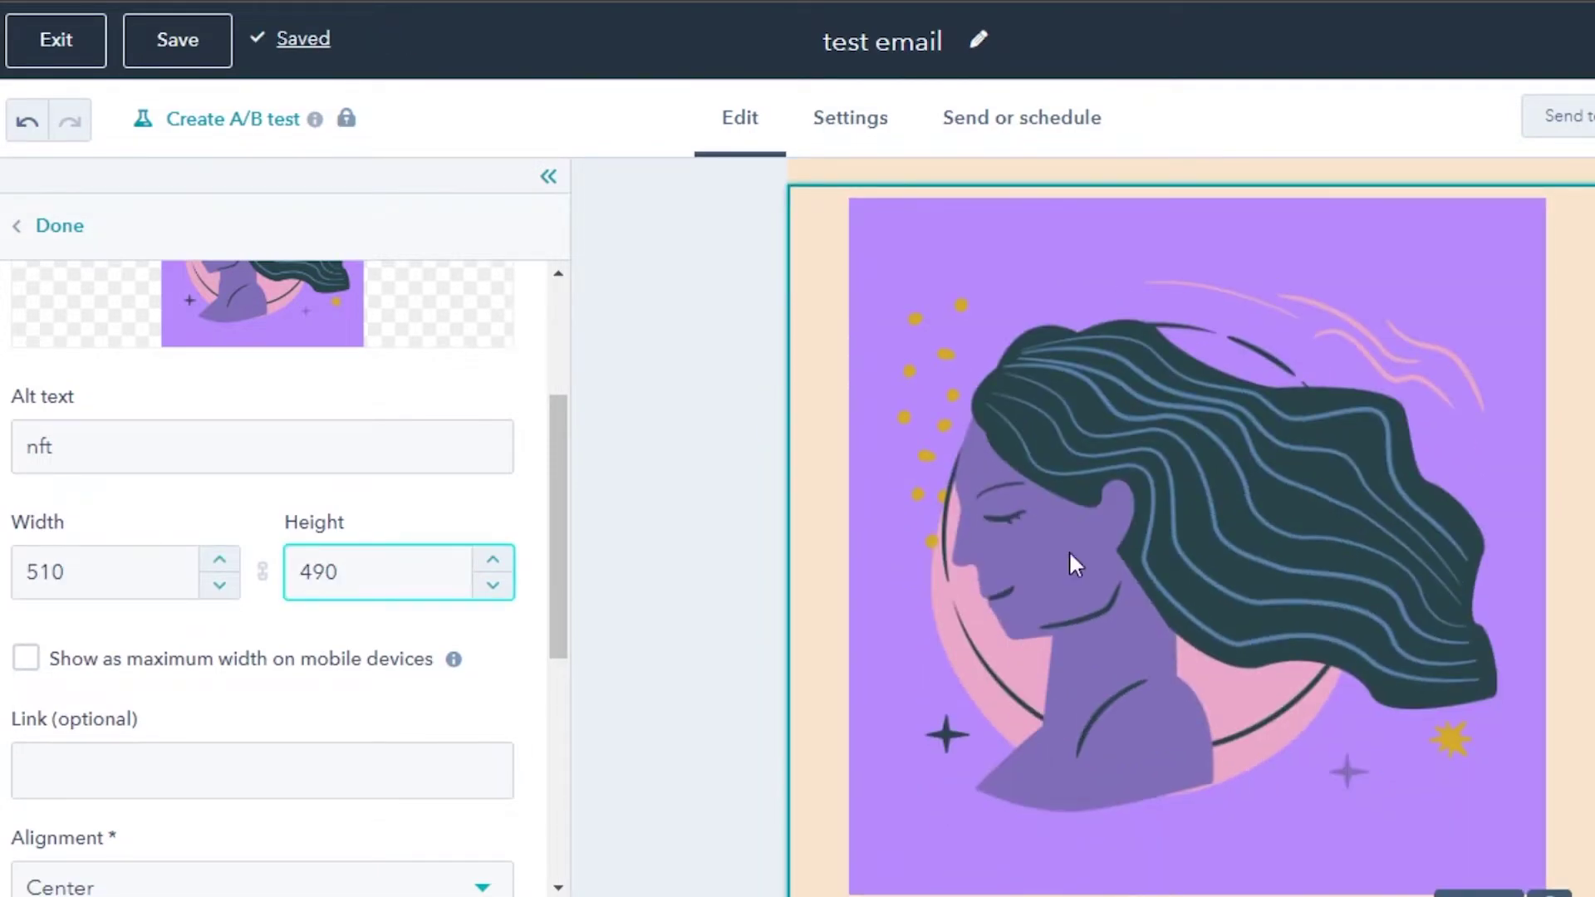
{"action": "scroll", "coordinate": [697, 689], "scroll_direction": "down", "scroll_amount": 3}
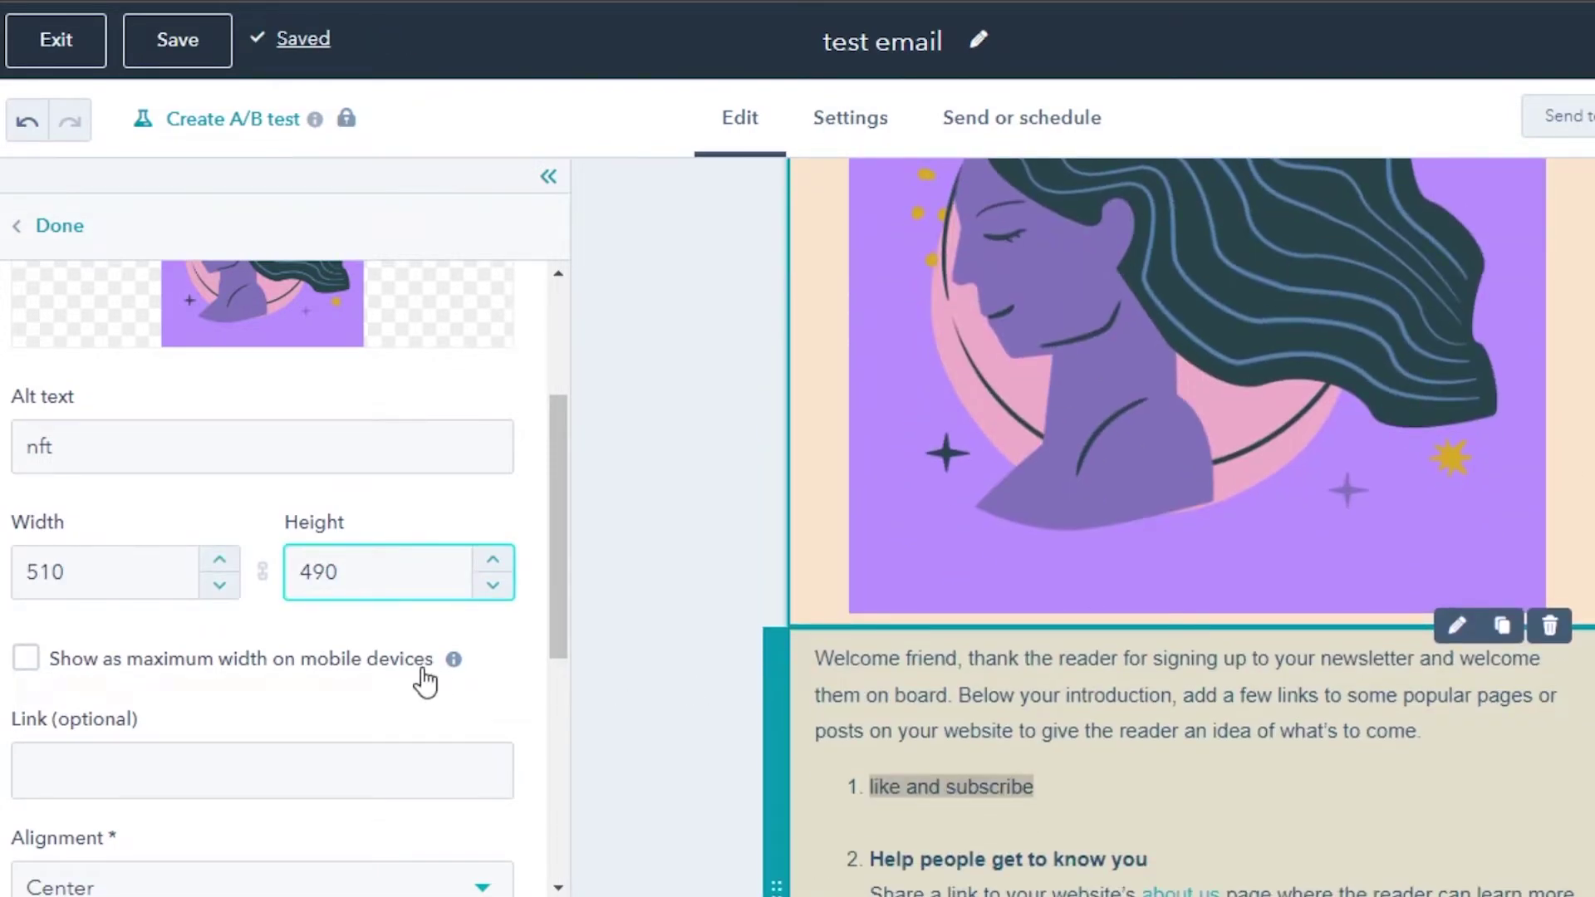
{"action": "left_click_drag", "start_coordinate": [559, 452], "coordinate": [565, 585]}
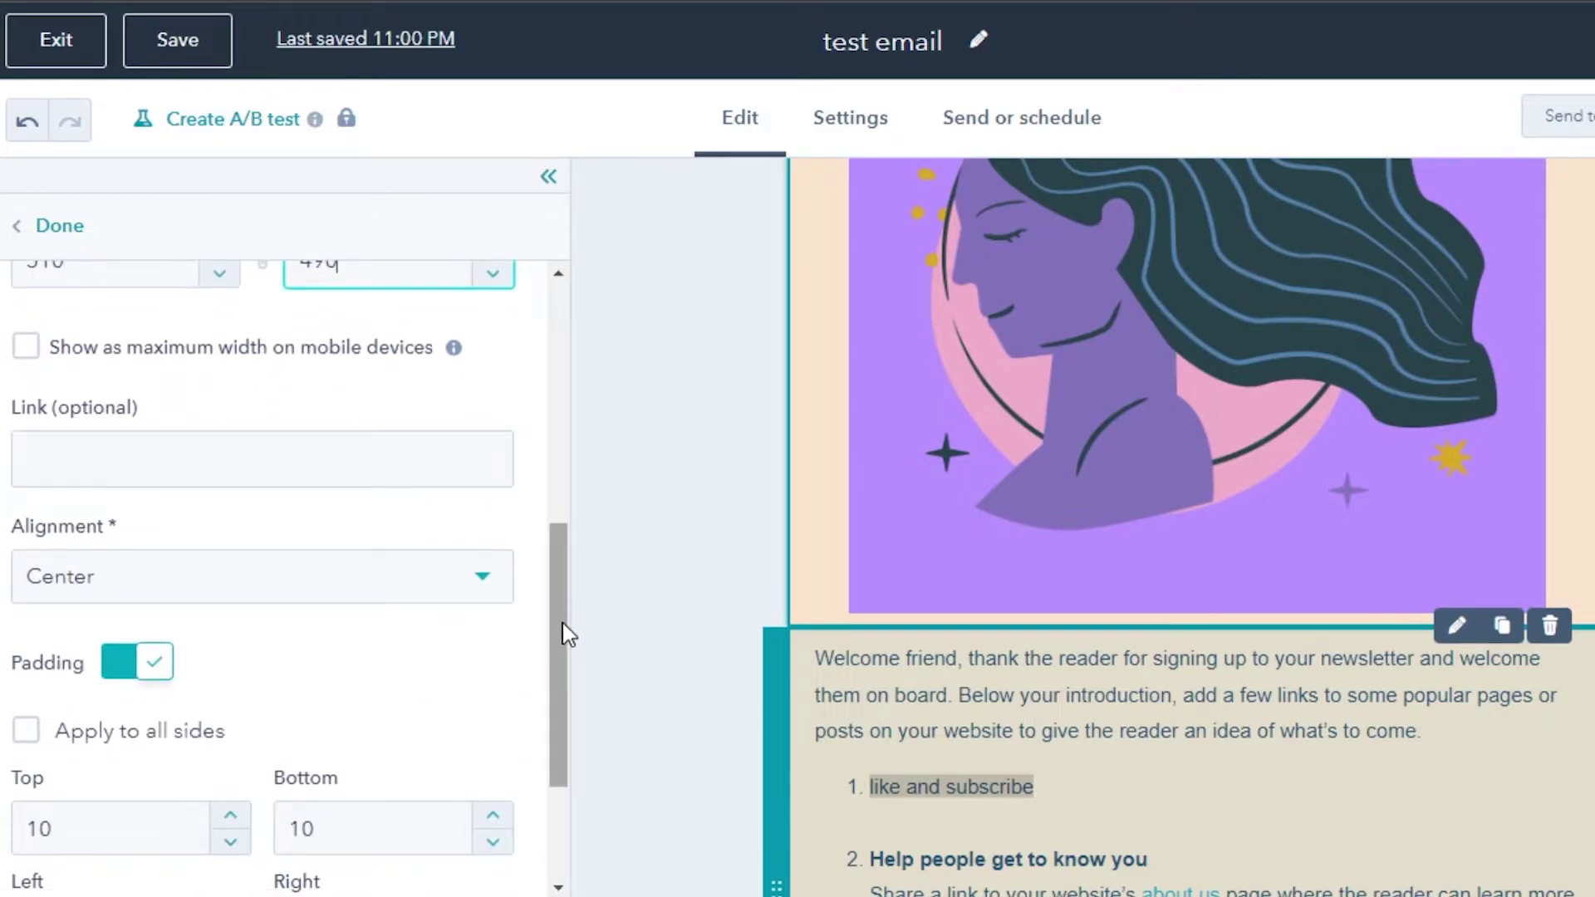
{"action": "left_click", "coordinate": [60, 227]}
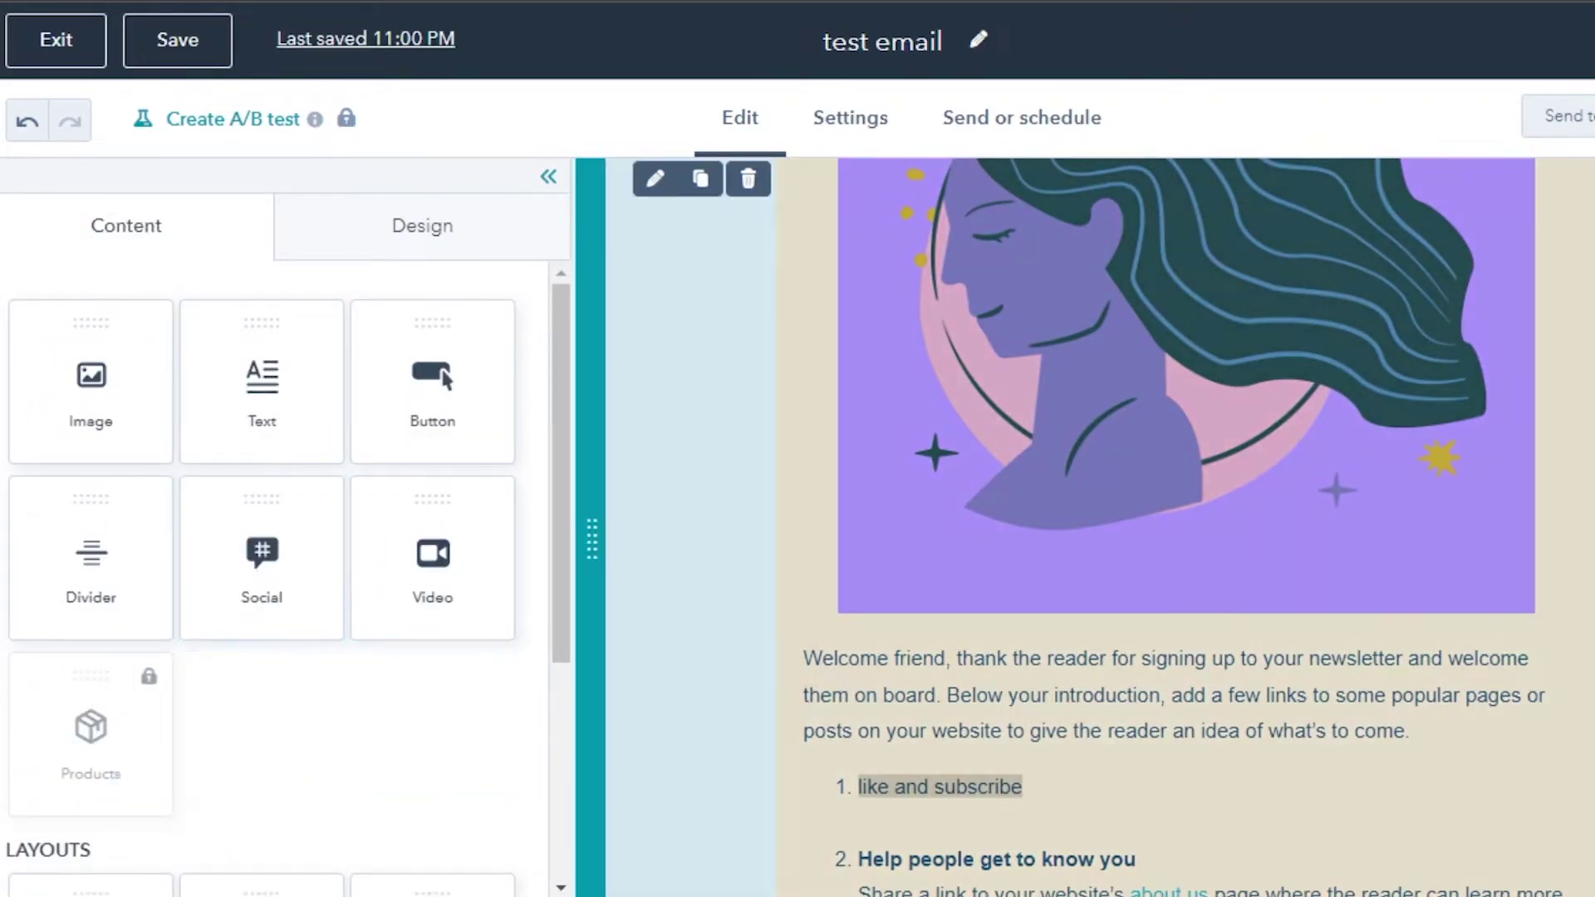
Drop a Social block under the closing text and add YouTube after Facebook, LinkedIn, Twitter, Instagram.
{"action": "scroll", "coordinate": [823, 431], "scroll_direction": "down", "scroll_amount": 8}
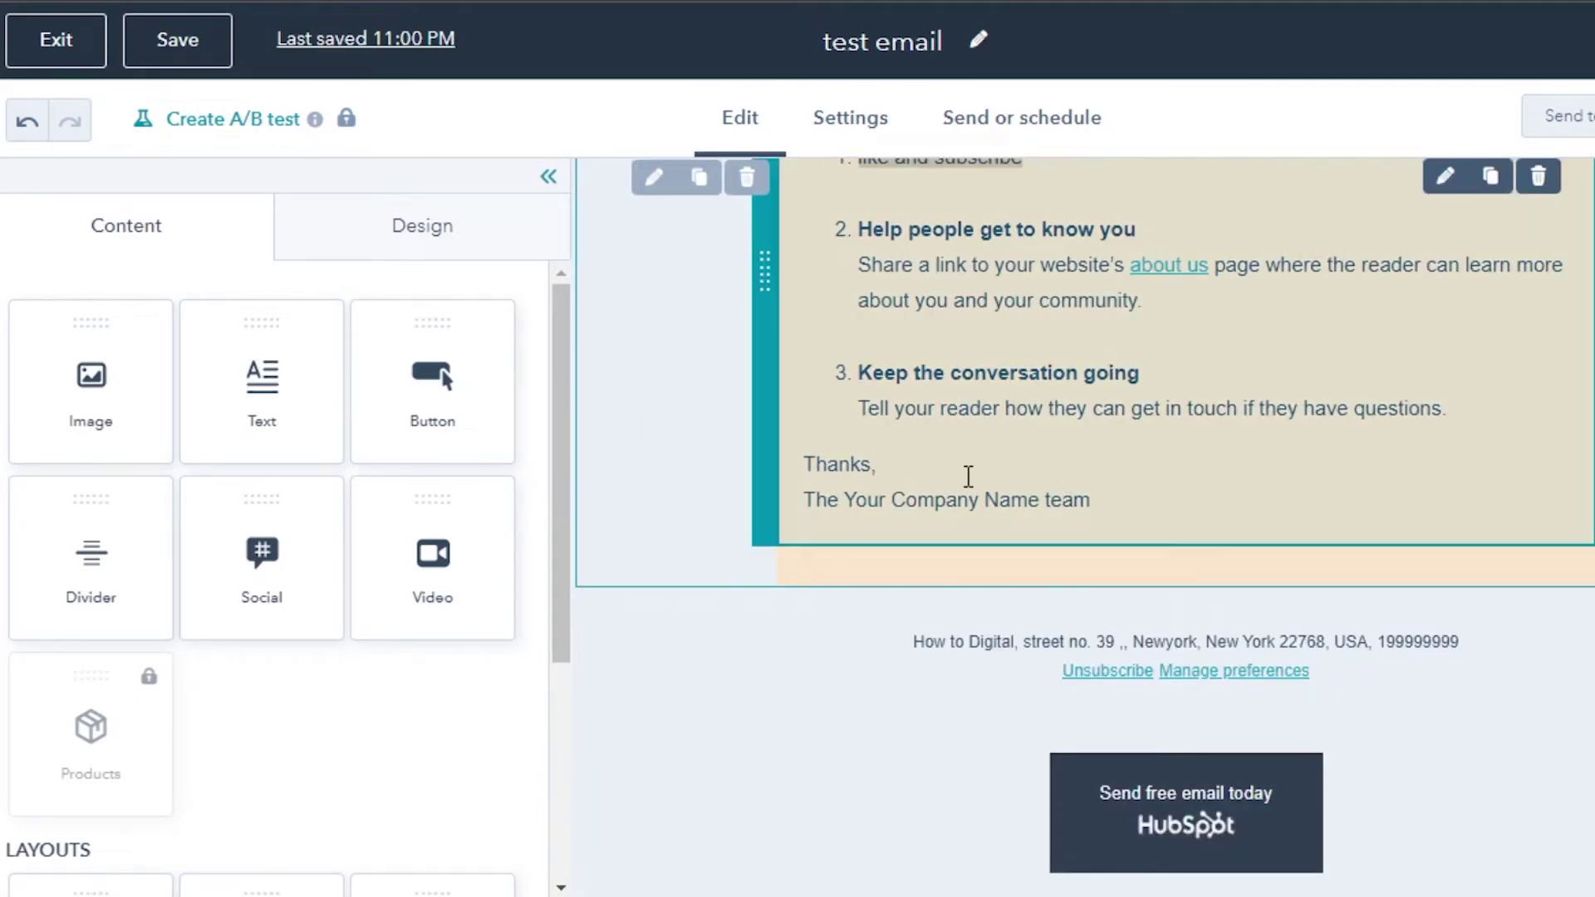
{"action": "left_click_drag", "start_coordinate": [237, 511], "coordinate": [1108, 527]}
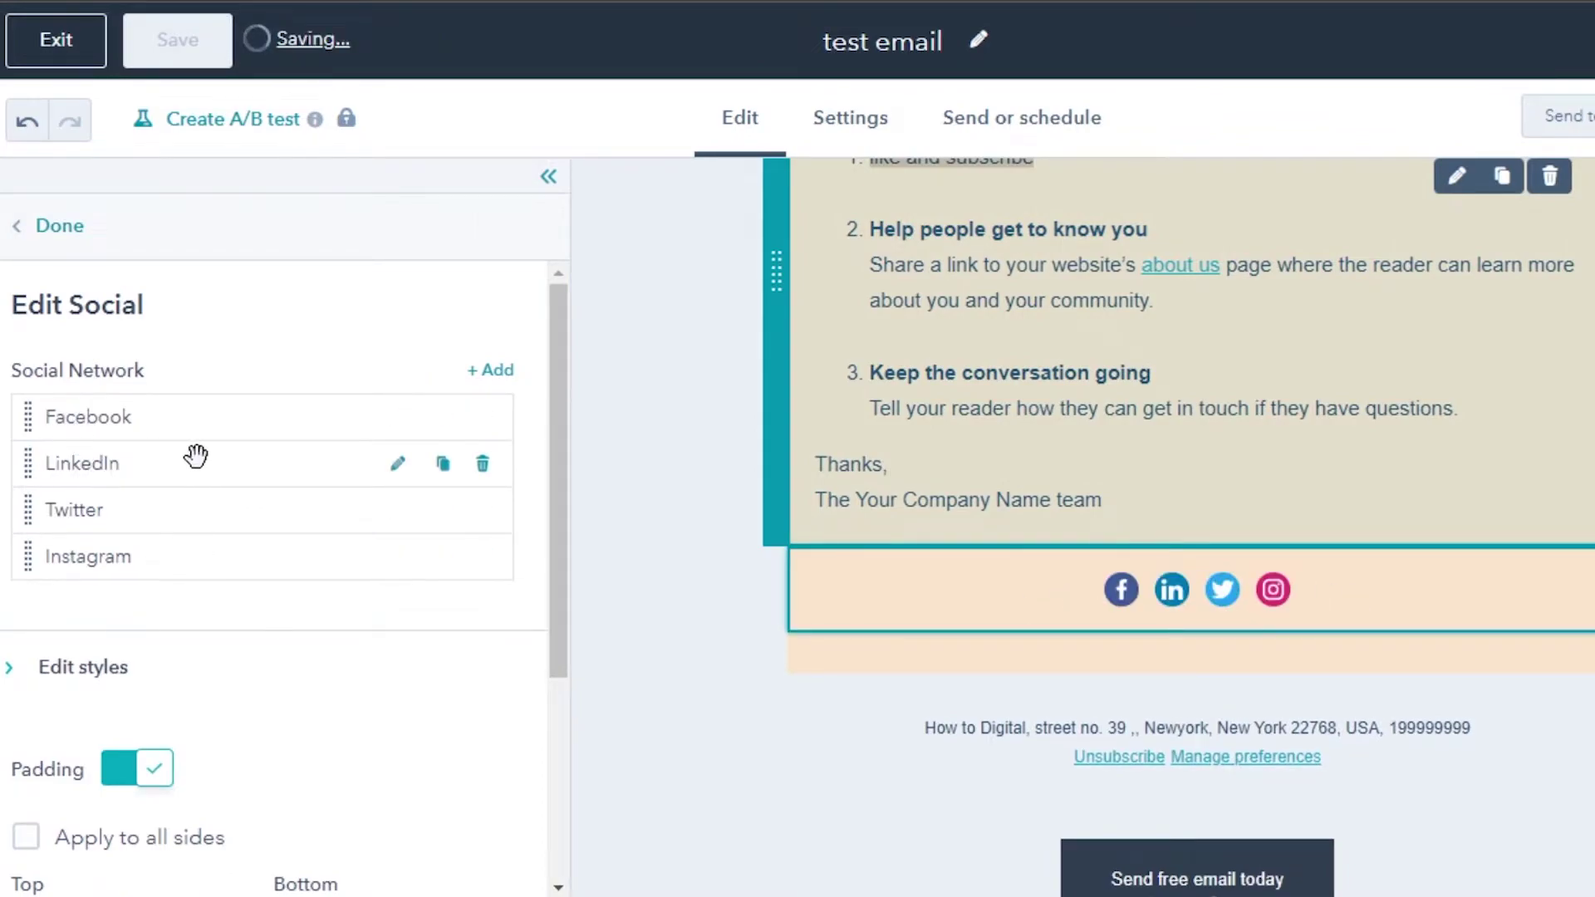
{"action": "left_click", "coordinate": [504, 373]}
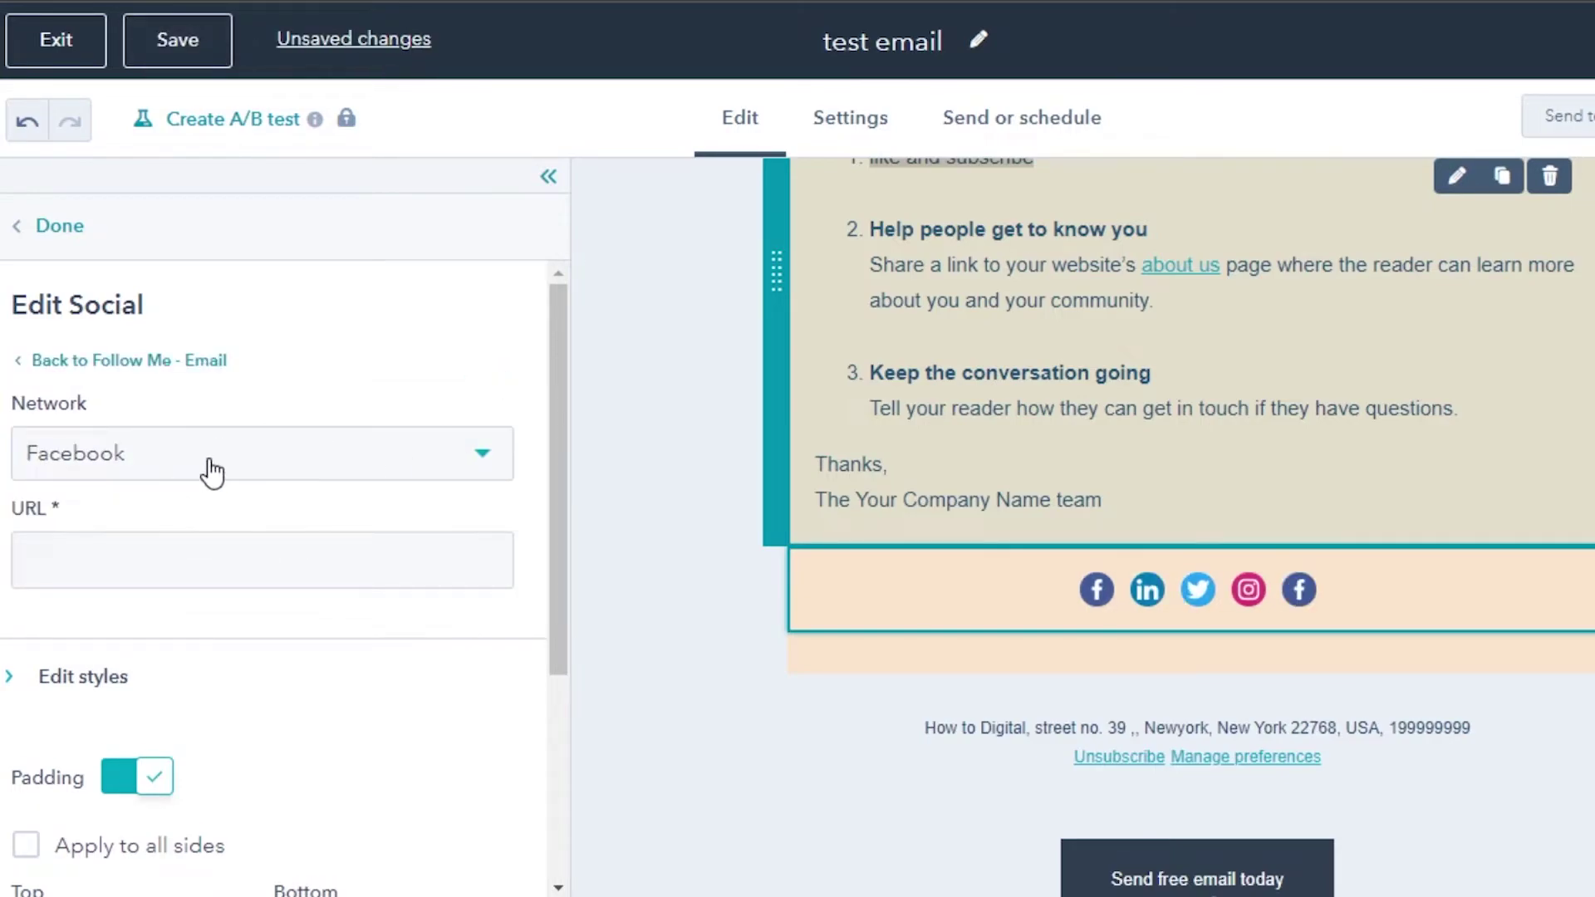
{"action": "left_click", "coordinate": [310, 459]}
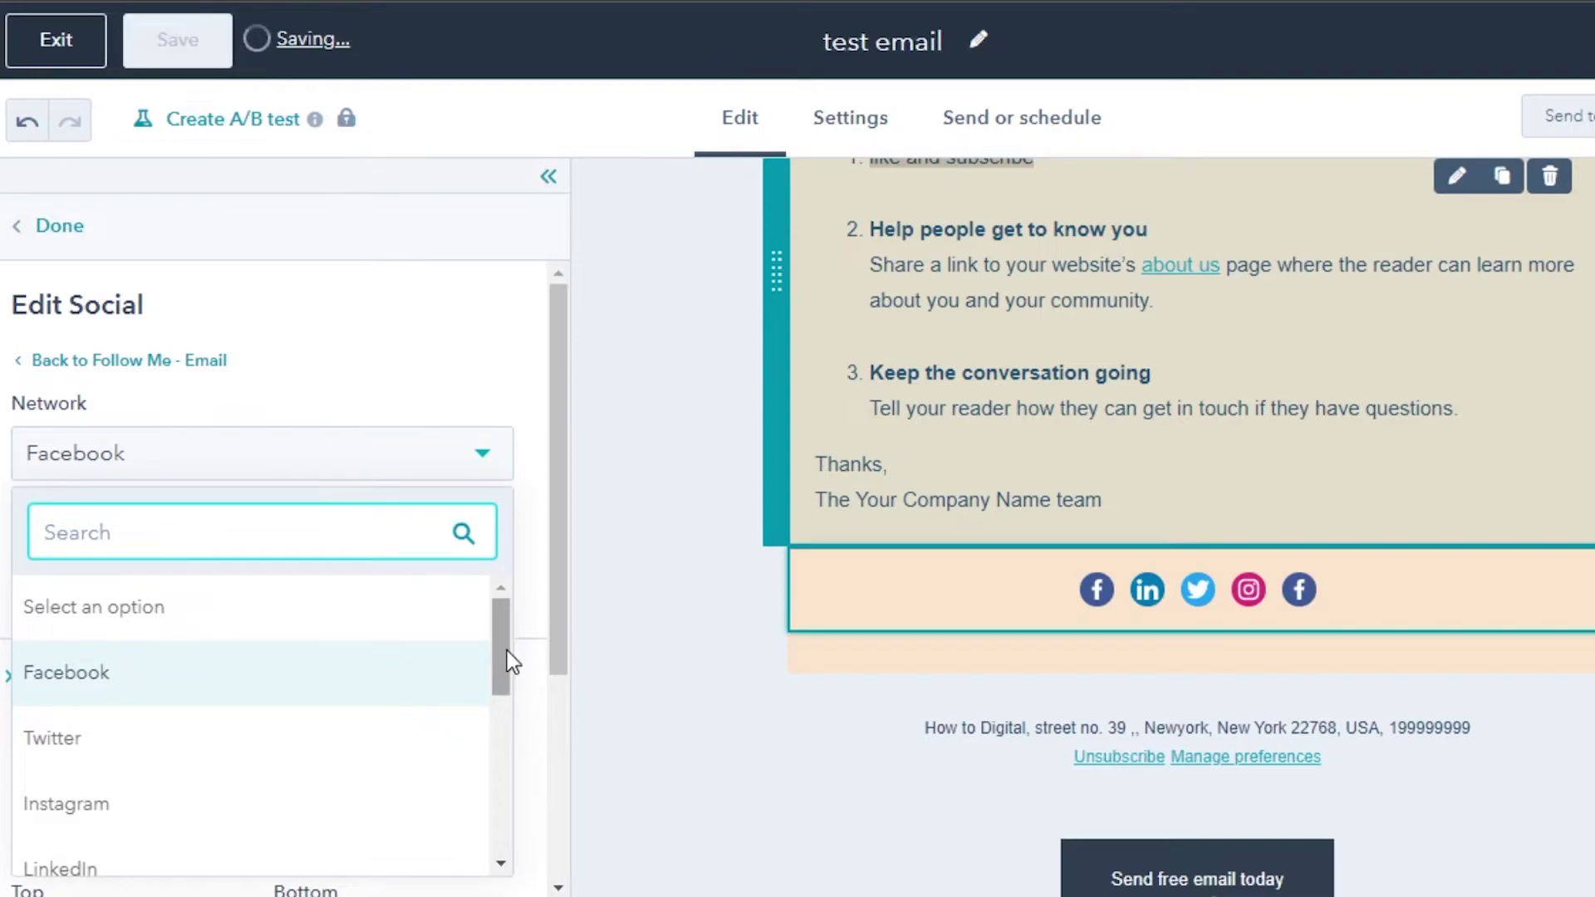
{"action": "scroll", "coordinate": [498, 652], "scroll_direction": "down", "scroll_amount": 3}
{"action": "scroll", "coordinate": [495, 651], "scroll_direction": "up", "scroll_amount": 3}
{"action": "left_click_drag", "start_coordinate": [498, 640], "coordinate": [481, 747]}
{"action": "left_click", "coordinate": [102, 591]}
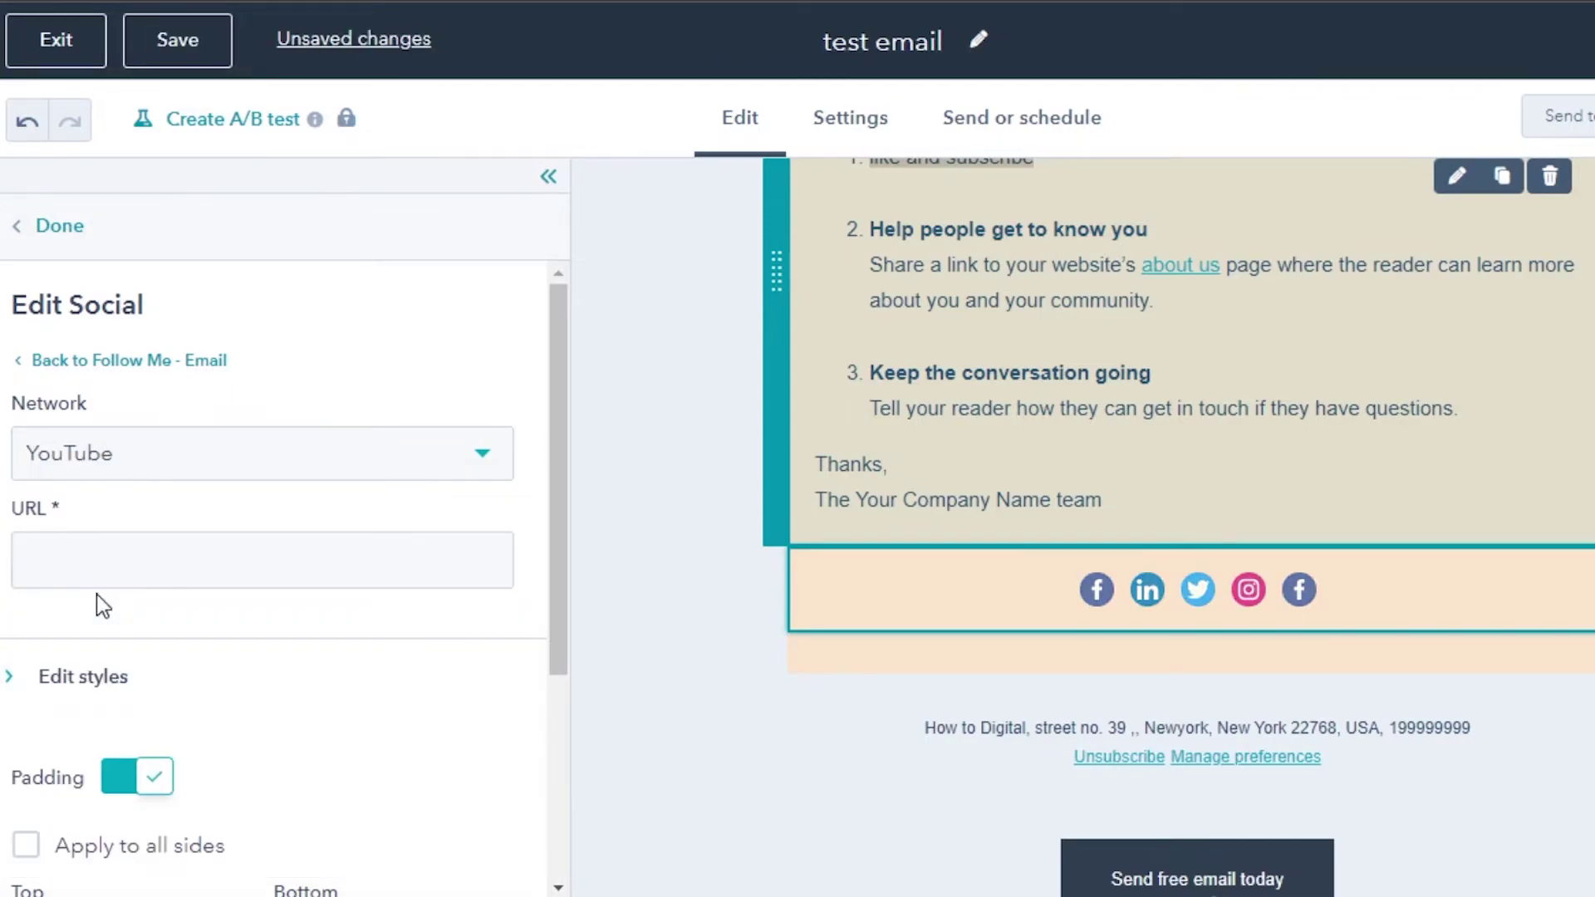
{"action": "left_click", "coordinate": [183, 556]}
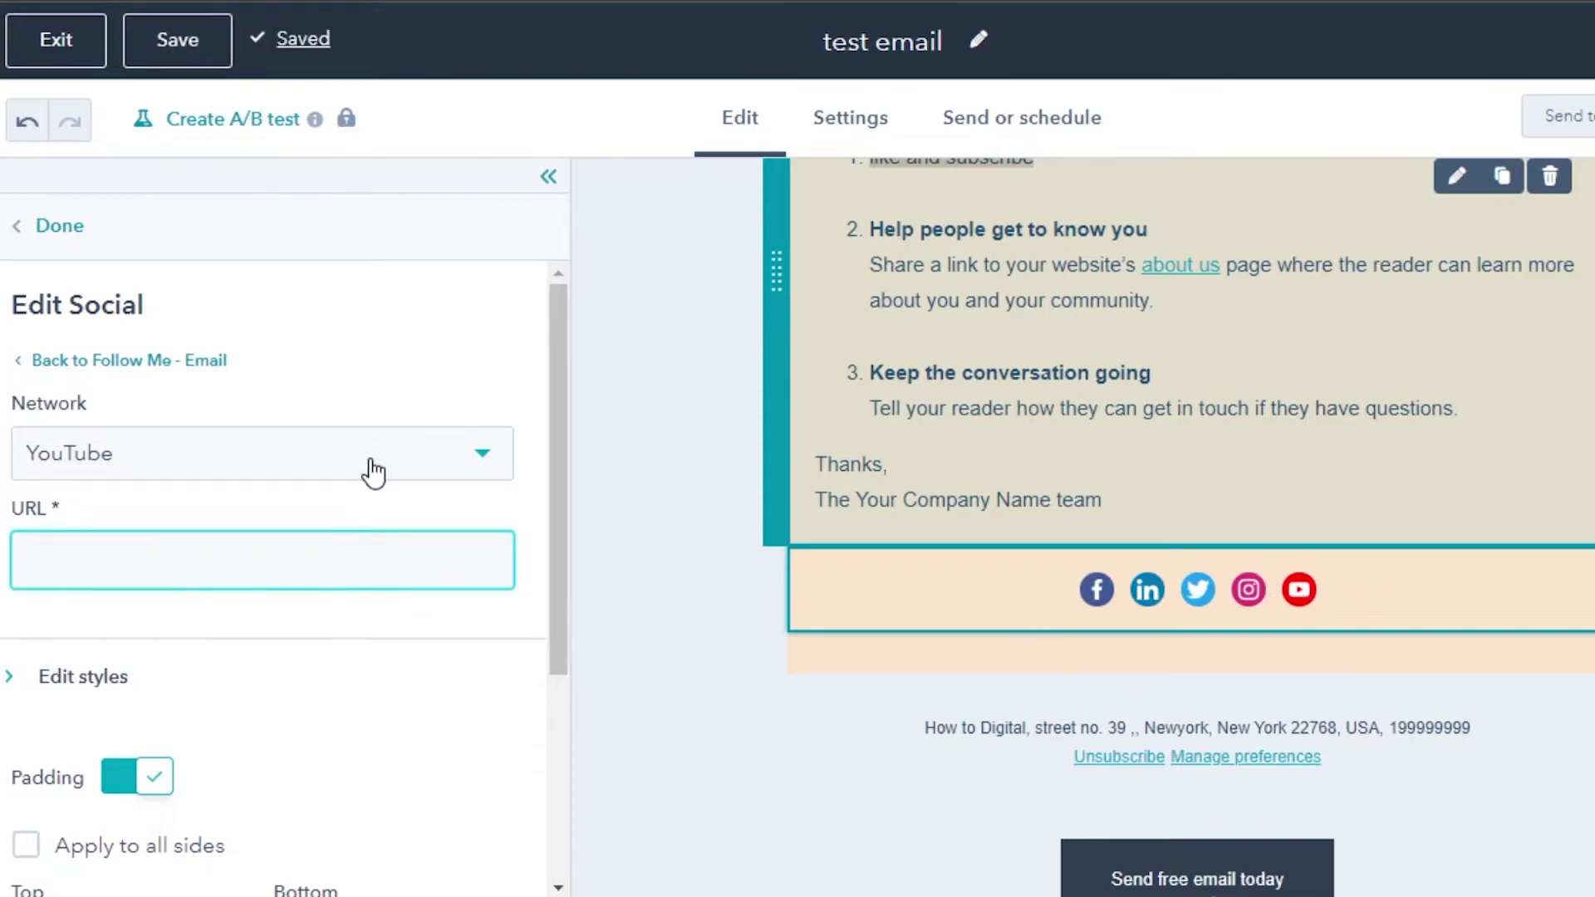
{"action": "left_click", "coordinate": [43, 229]}
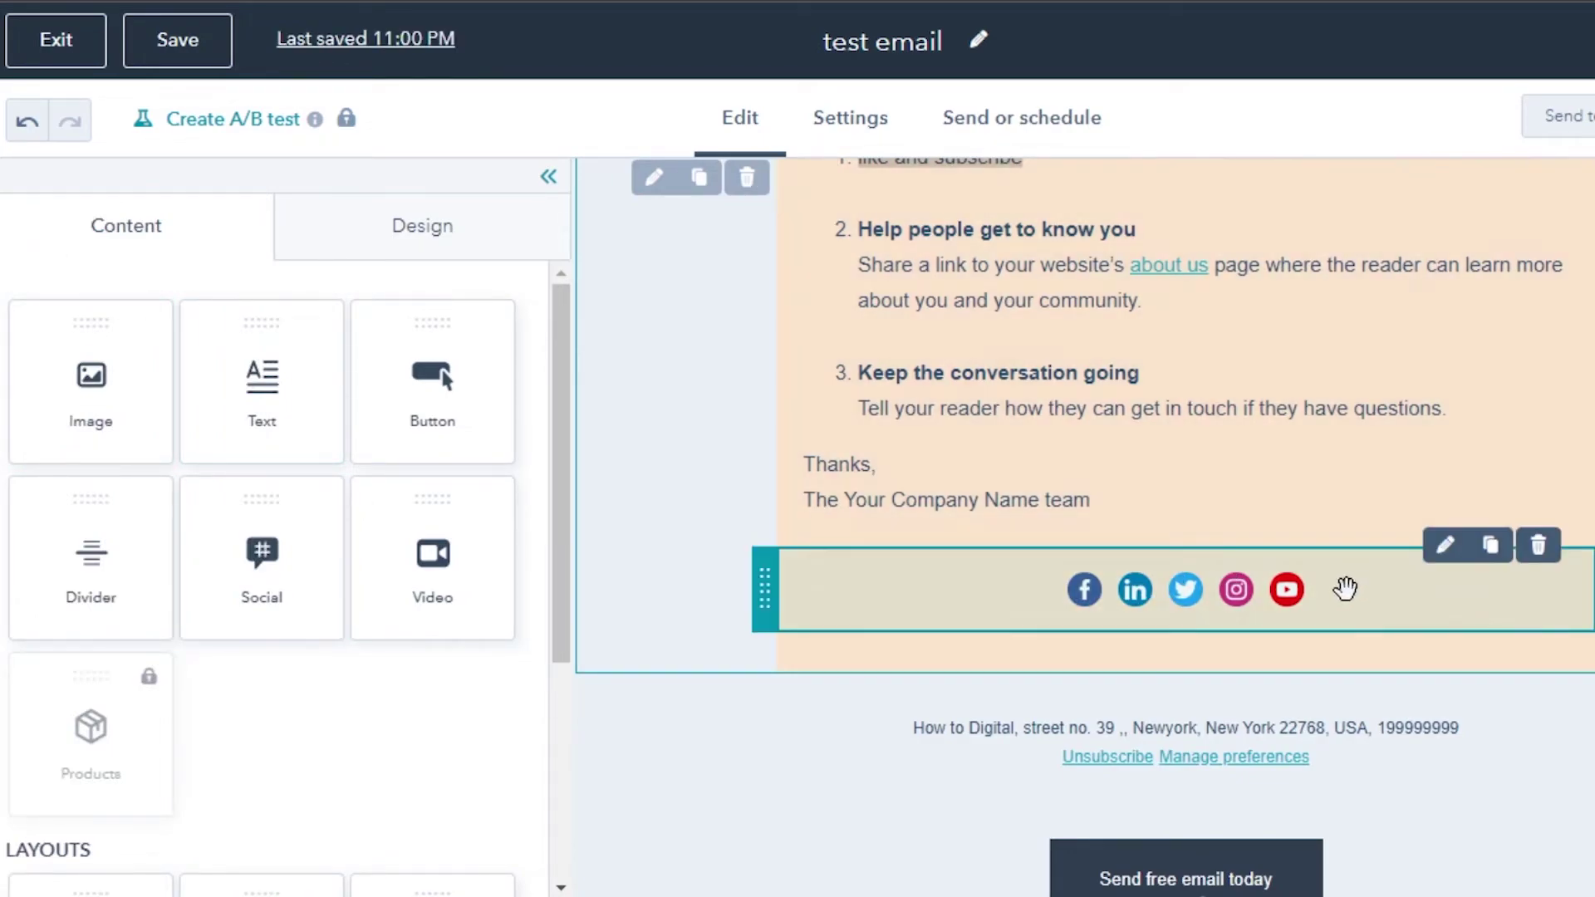
{"action": "left_click", "coordinate": [1346, 590]}
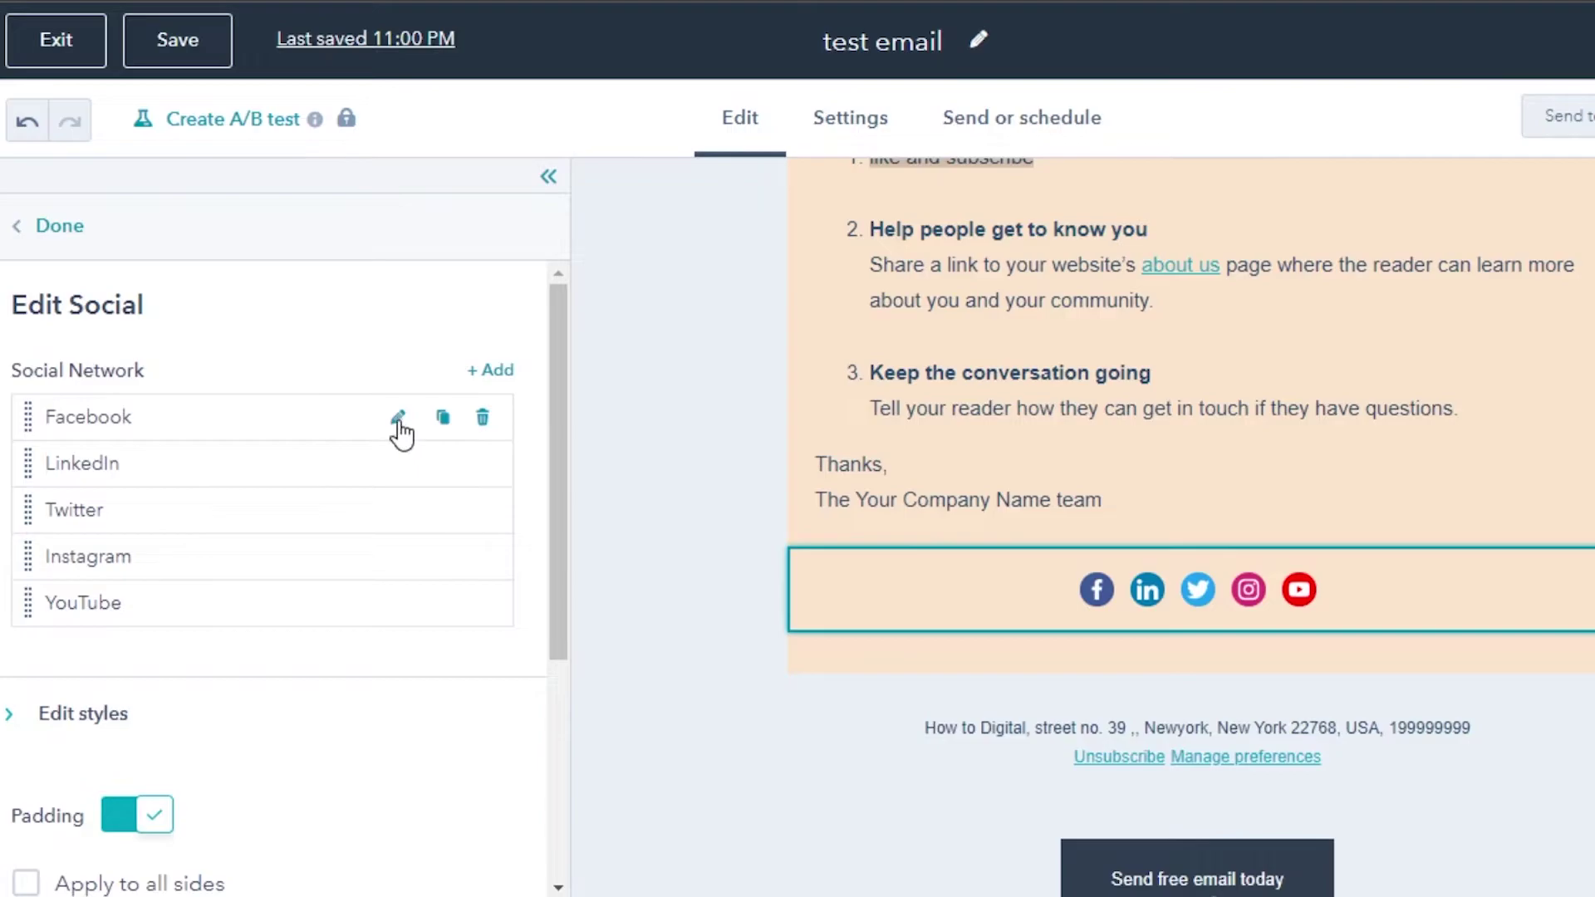
{"action": "key", "text": "Escape"}
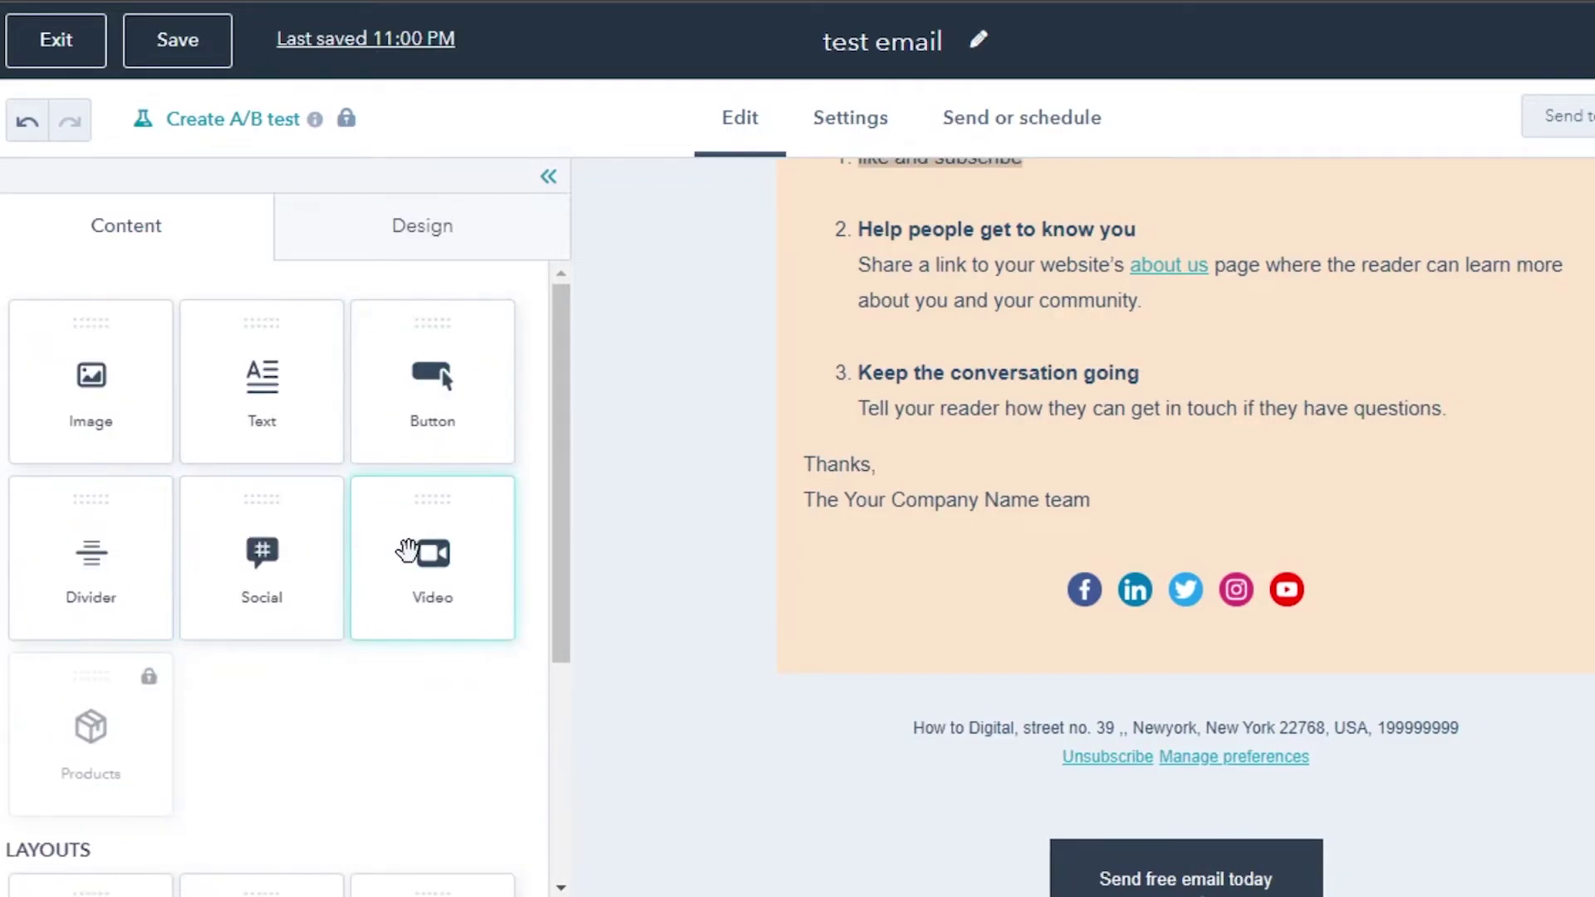
Insert a 1 px, 50%-width solid divider in colour 23496d between the illustration and welcome text.
{"action": "left_click_drag", "start_coordinate": [74, 592], "coordinate": [1005, 586]}
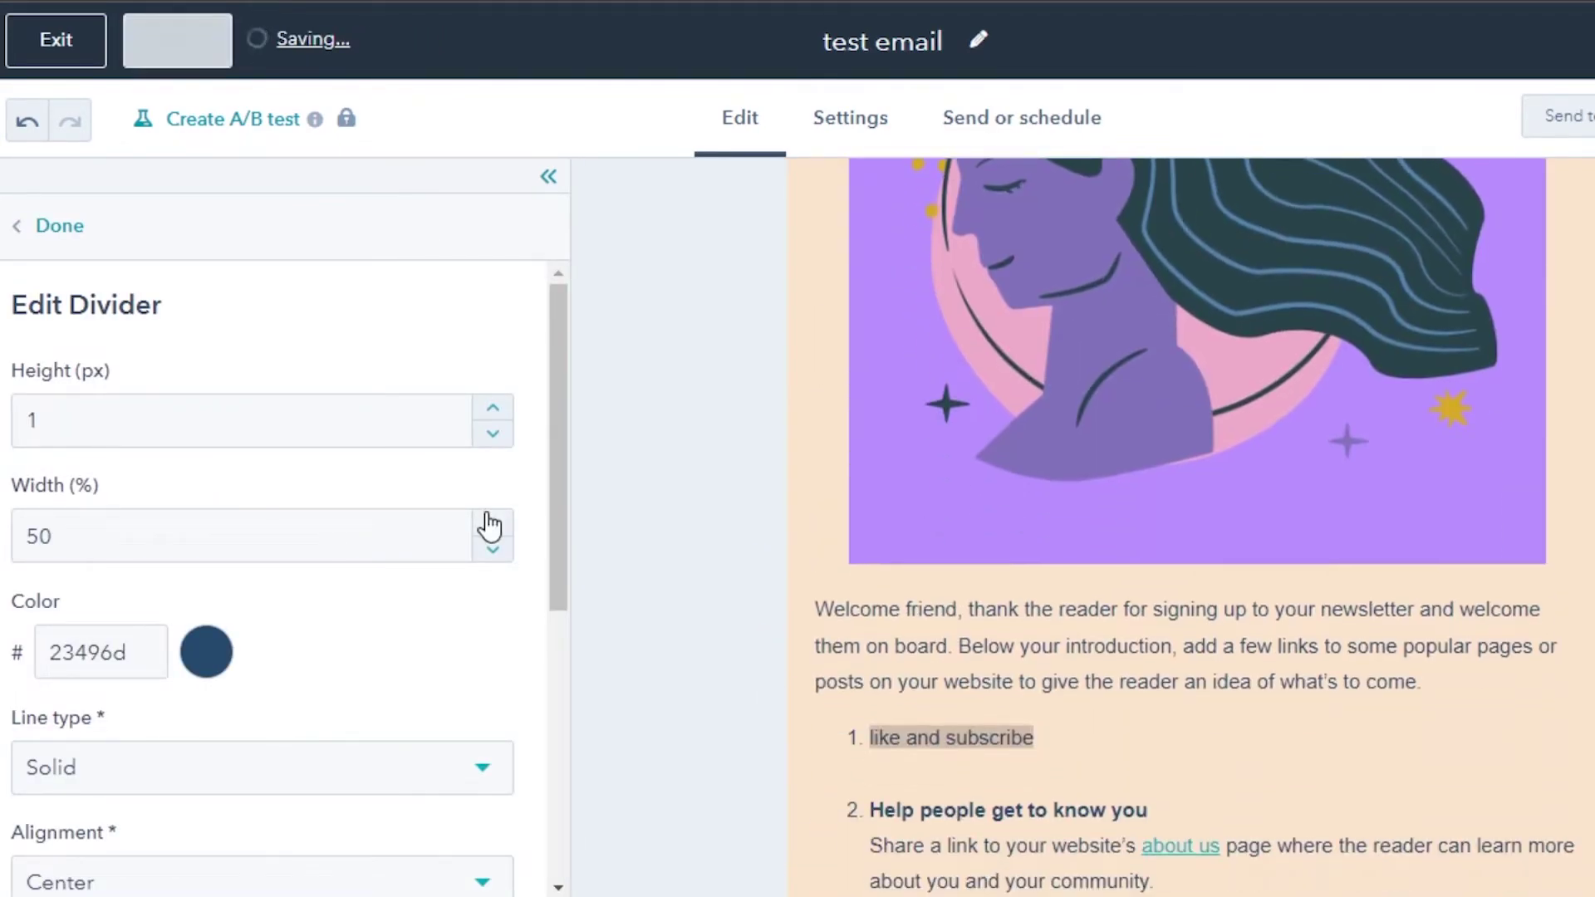
{"action": "left_click", "coordinate": [50, 228]}
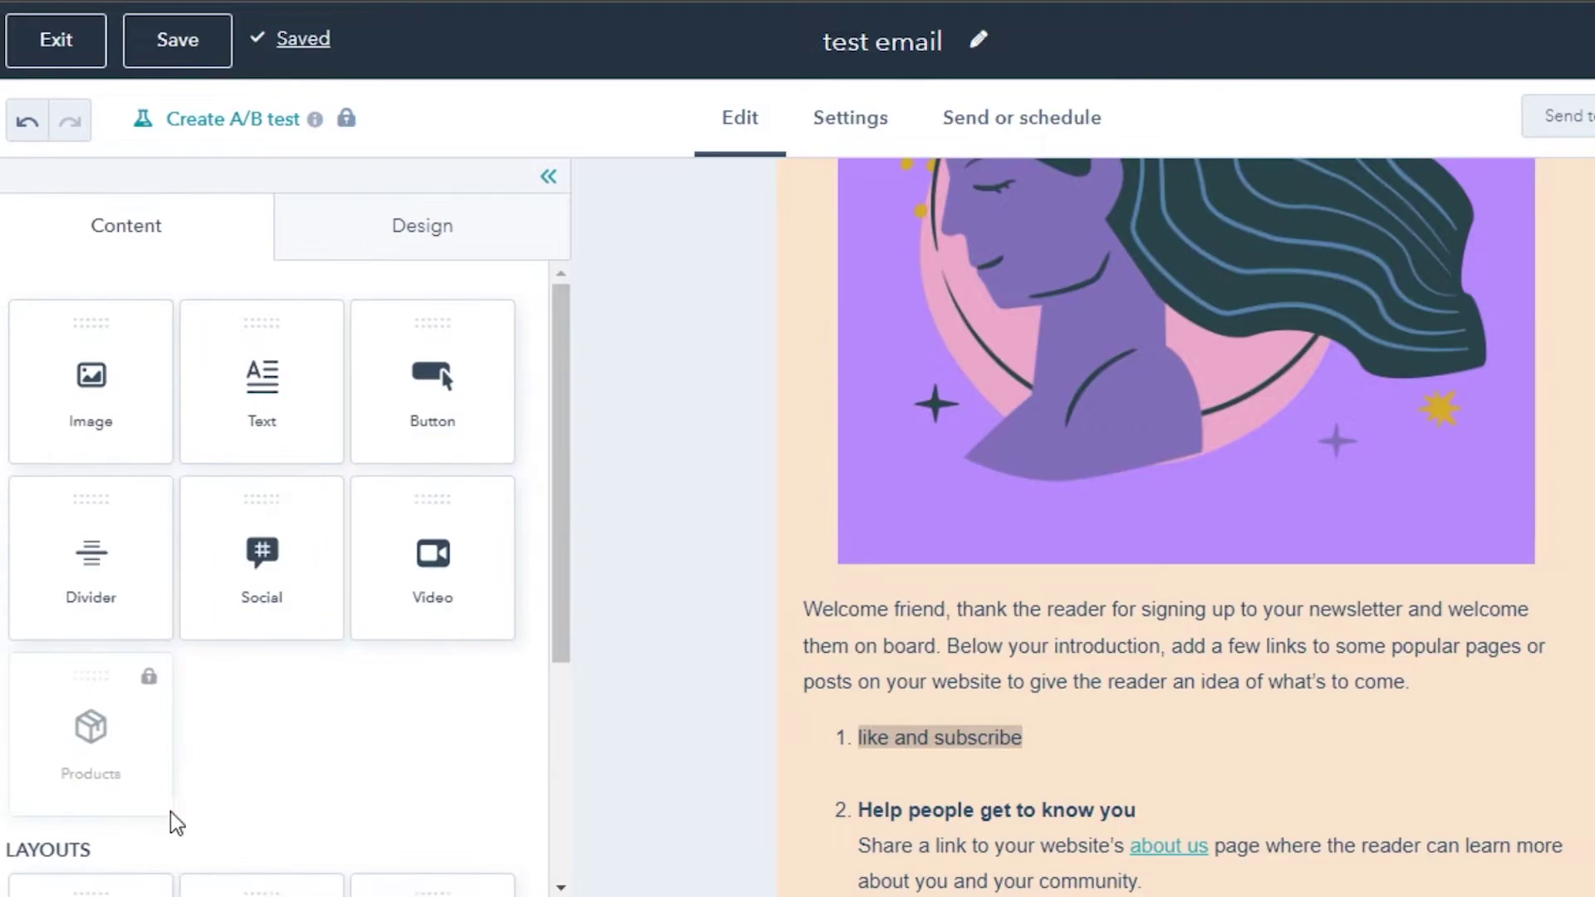
{"action": "left_click_drag", "start_coordinate": [78, 587], "coordinate": [997, 594]}
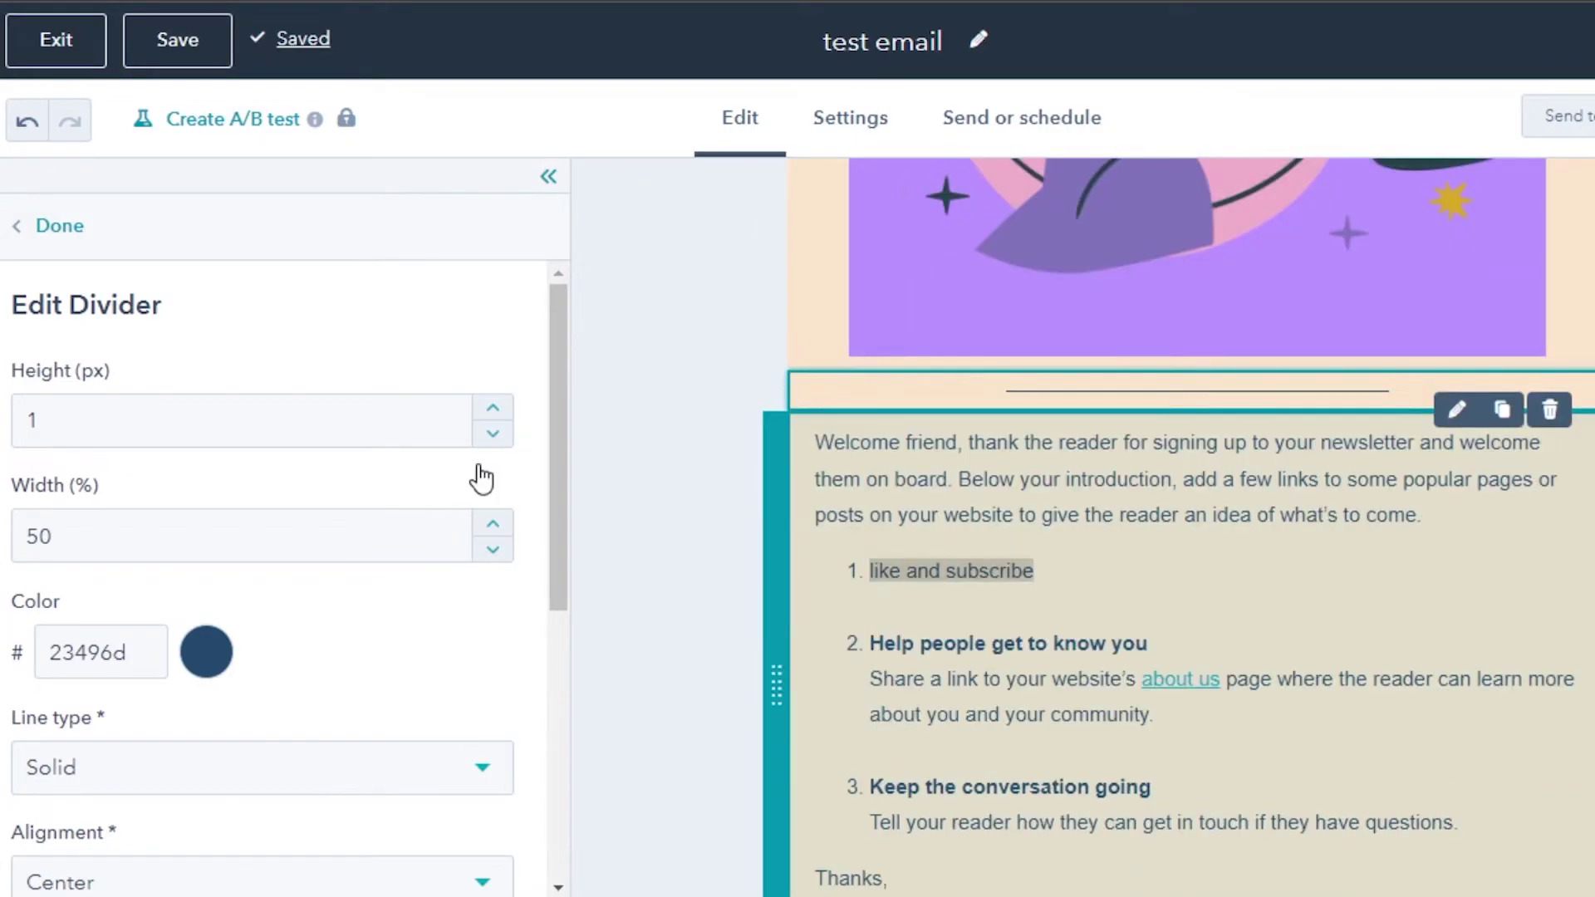
{"action": "left_click", "coordinate": [35, 224]}
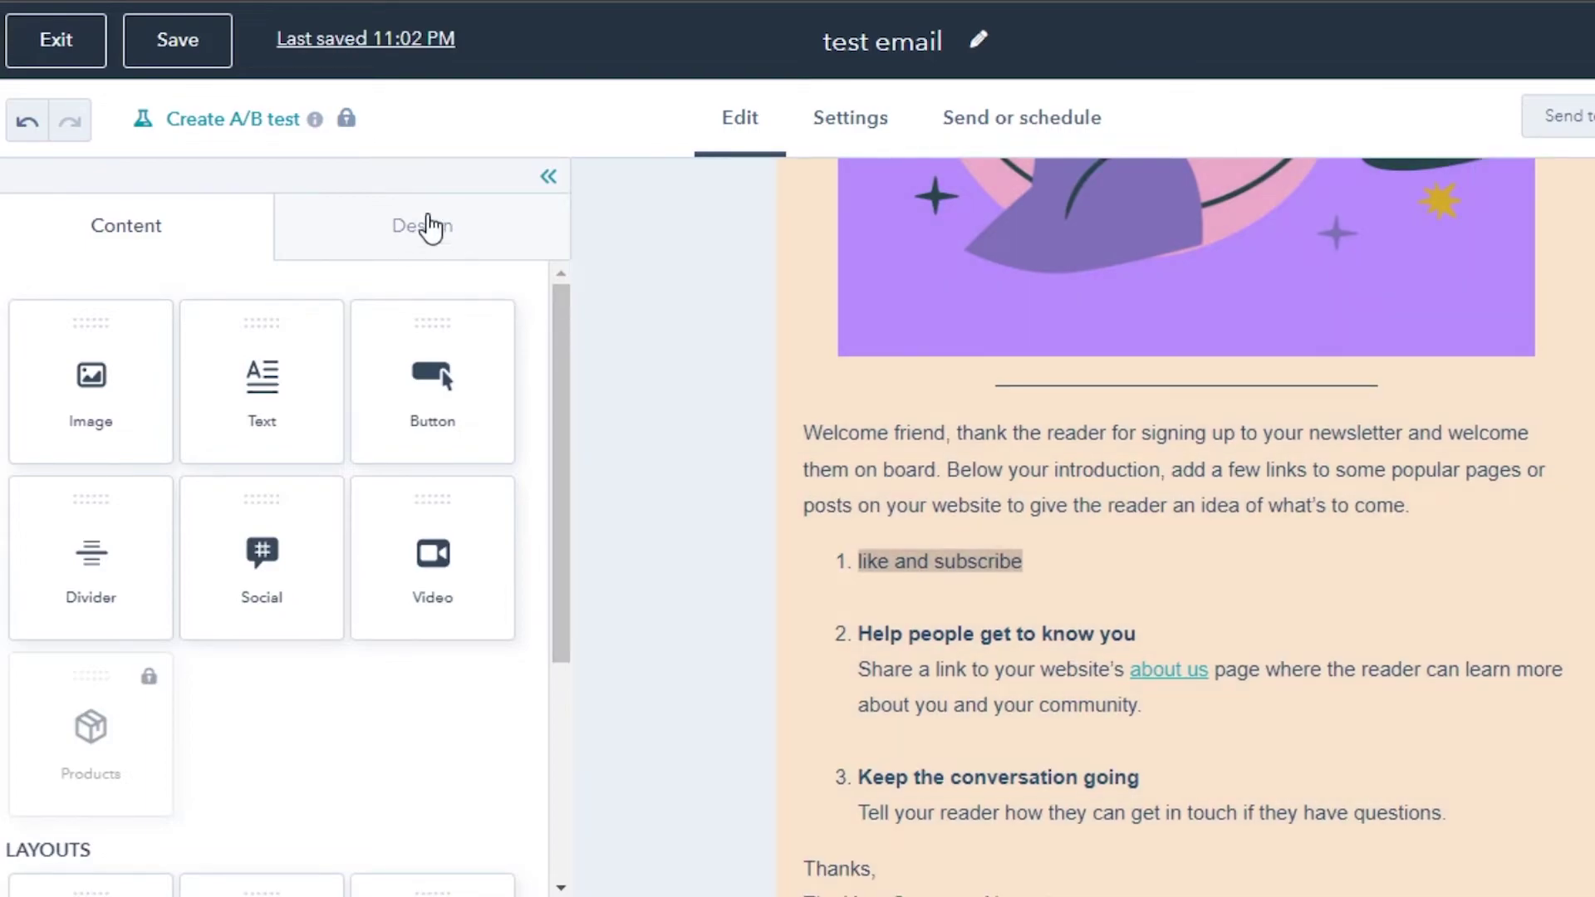
{"action": "left_click", "coordinate": [428, 226]}
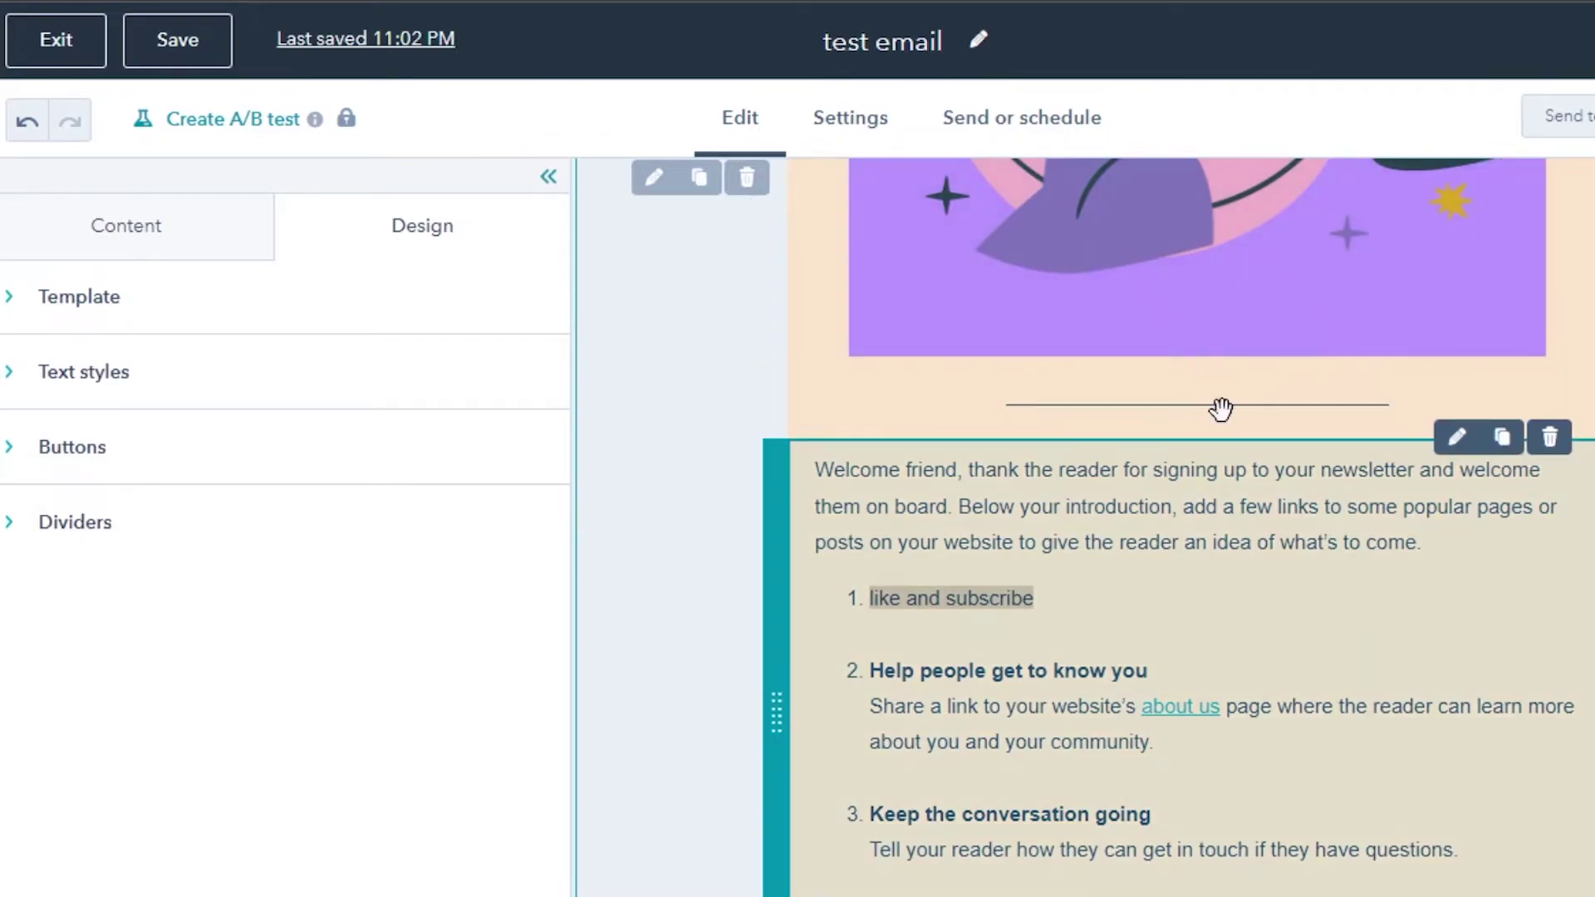
Enter the subject line 'Welcome email' in Settings, then go to Send or schedule.
{"action": "left_click", "coordinate": [858, 128]}
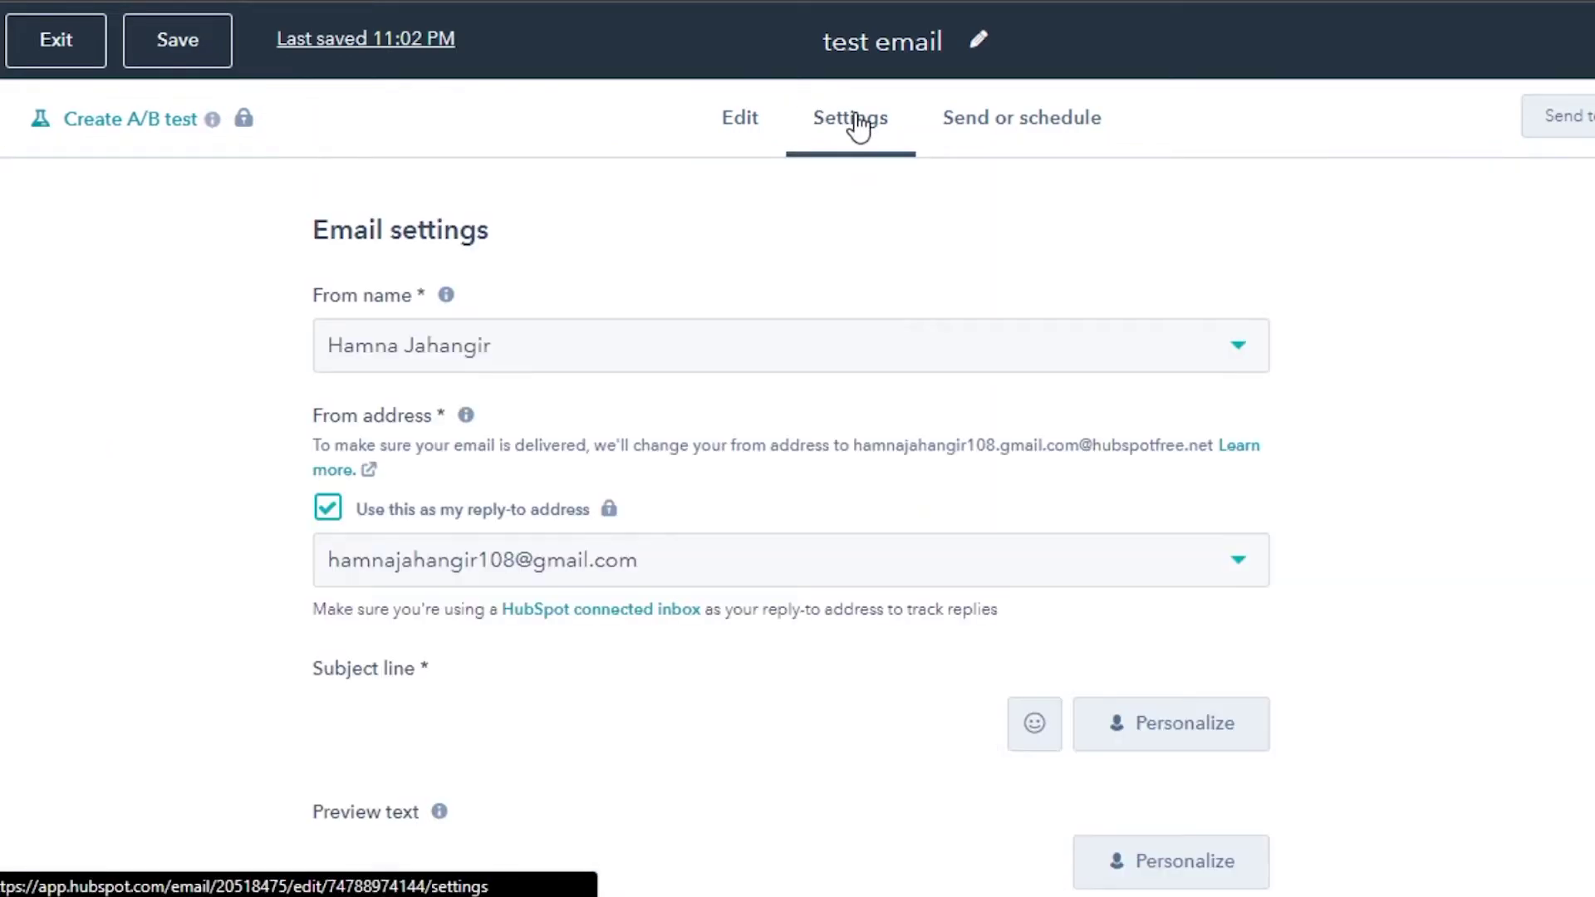
{"action": "scroll", "coordinate": [864, 357], "scroll_direction": "down", "scroll_amount": 5}
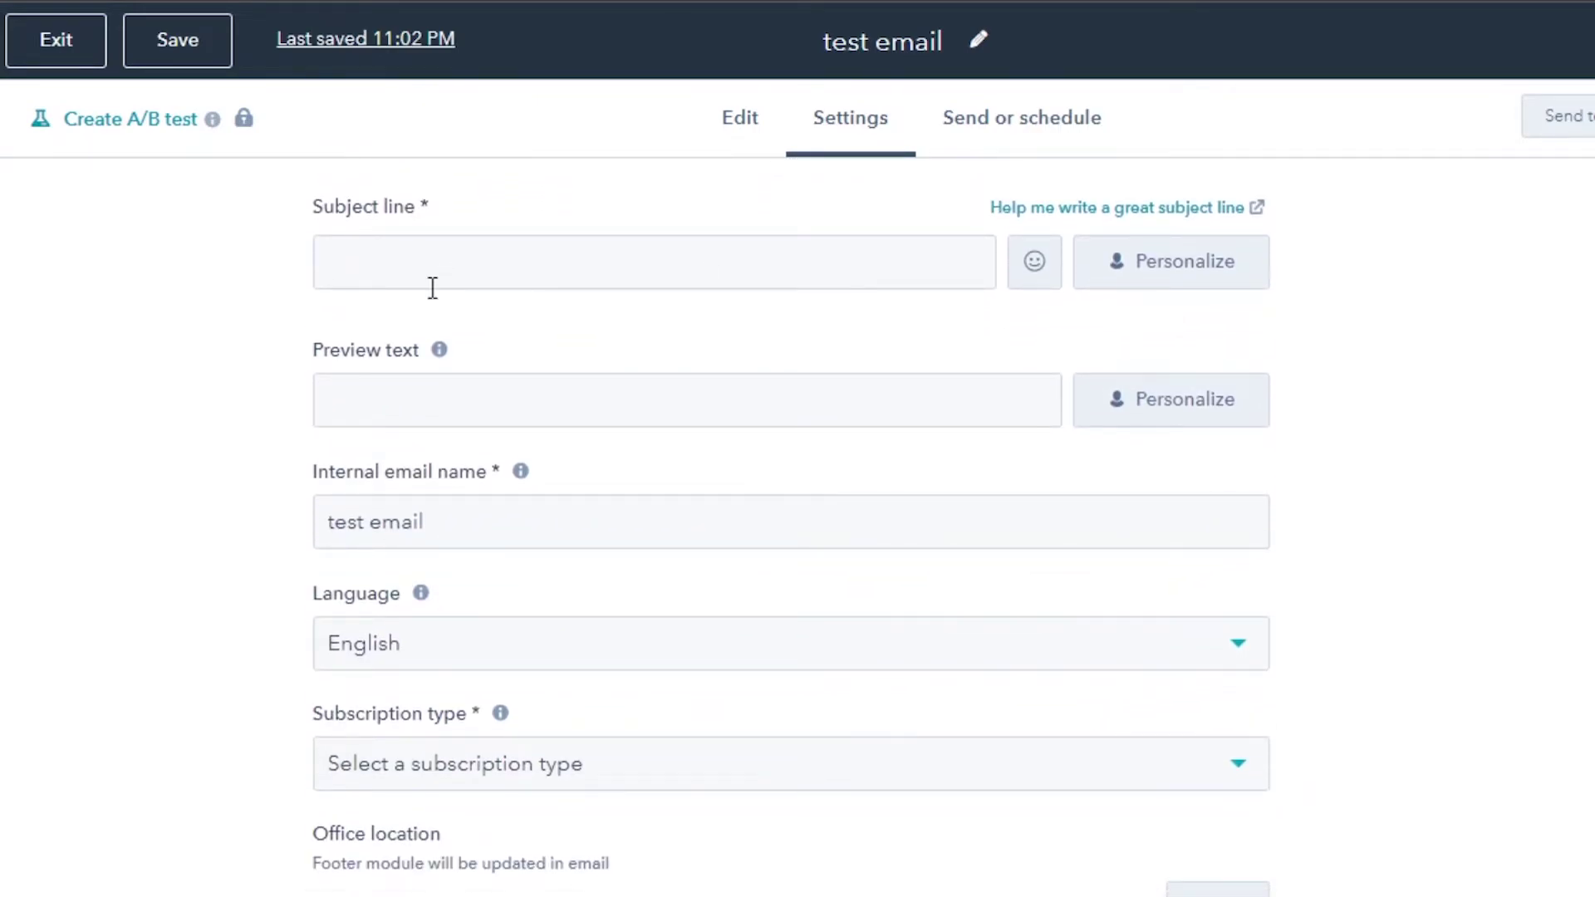
{"action": "type", "text": "We"}
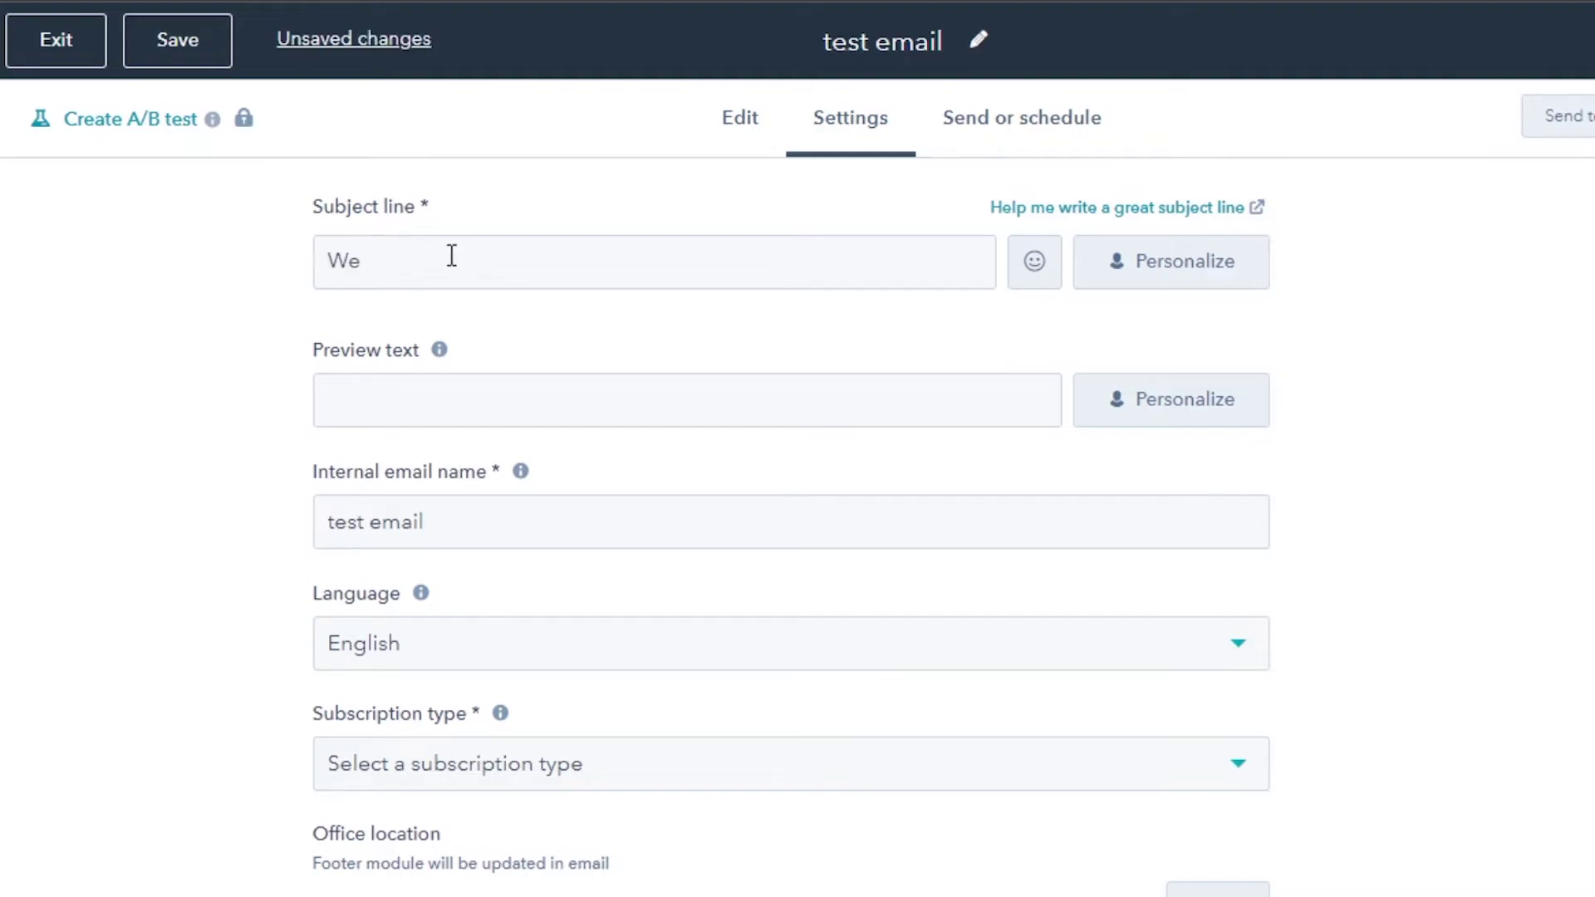
{"action": "type", "text": "lcome "}
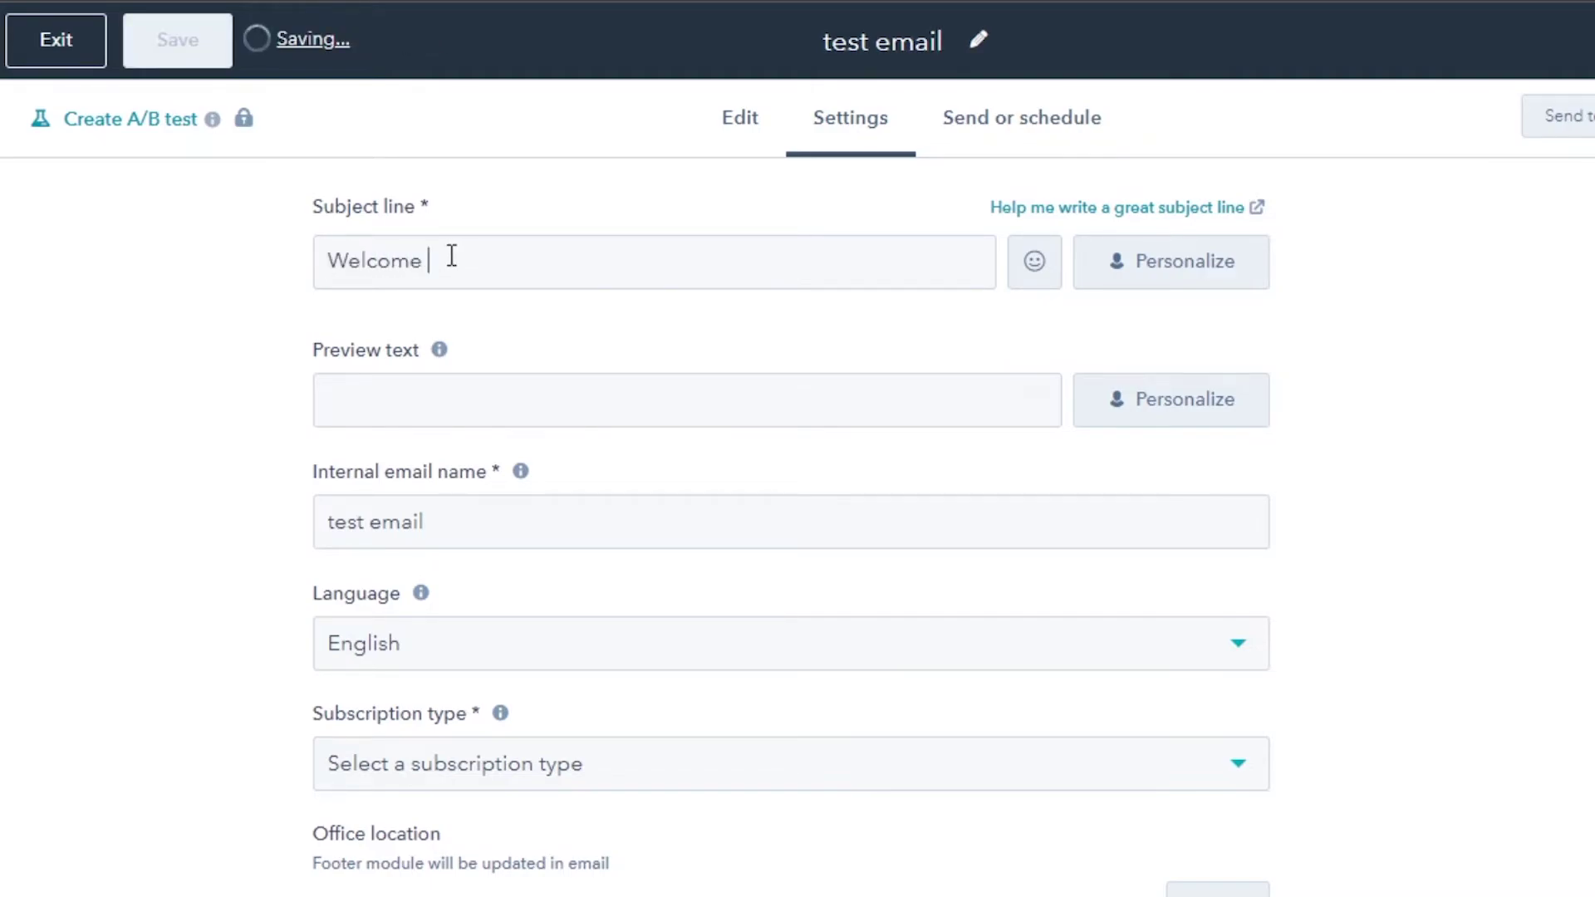
{"action": "type", "text": "email"}
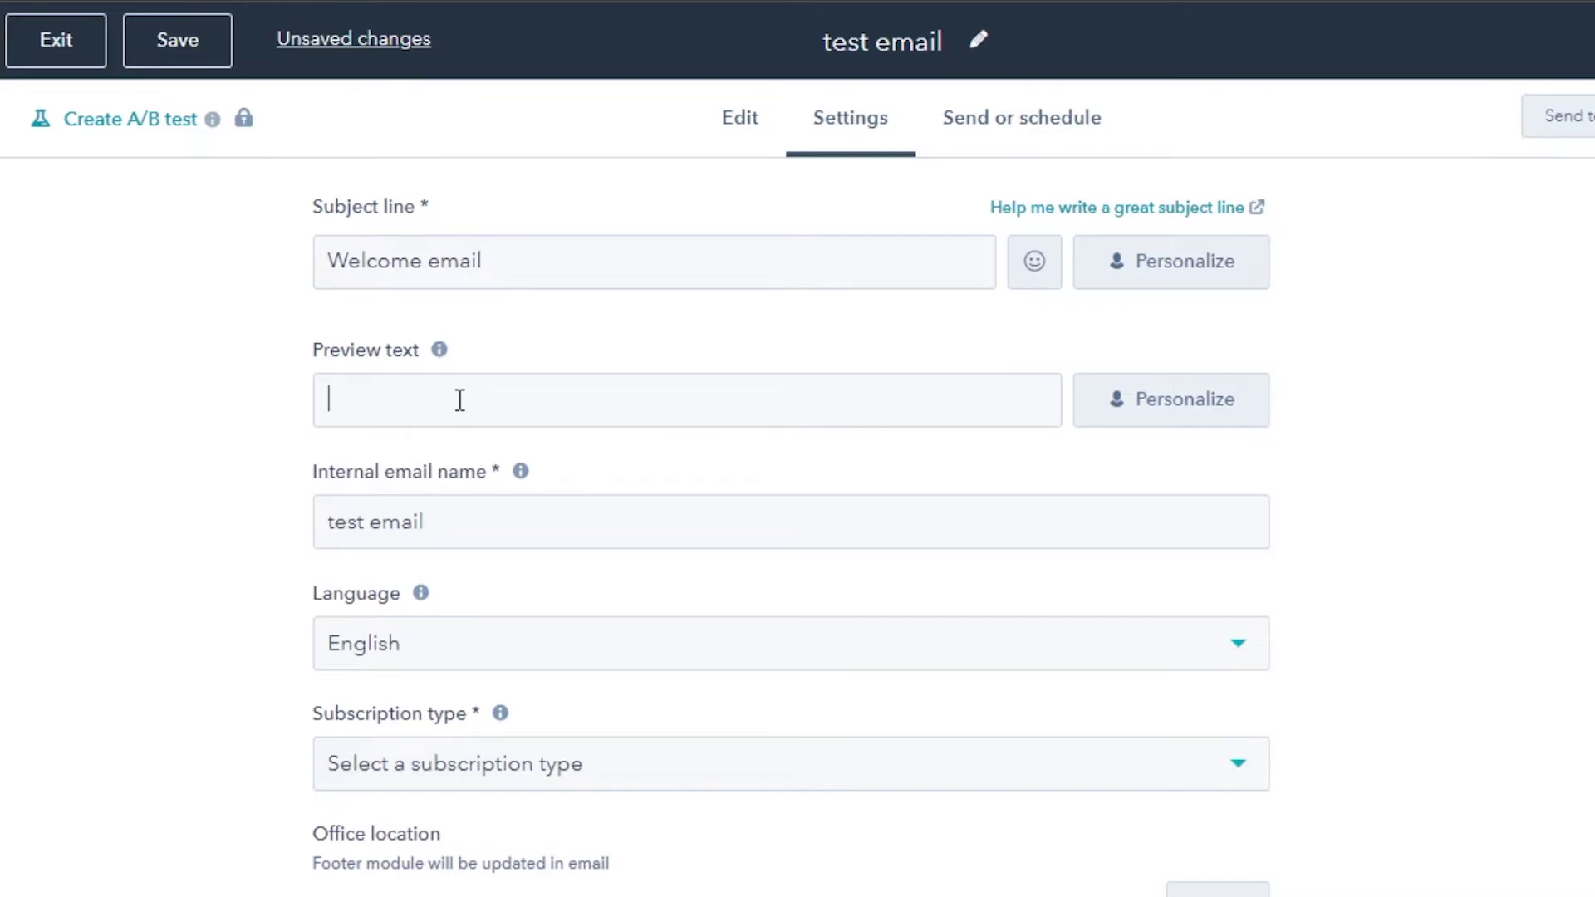
{"action": "scroll", "coordinate": [1413, 412], "scroll_direction": "down", "scroll_amount": 3}
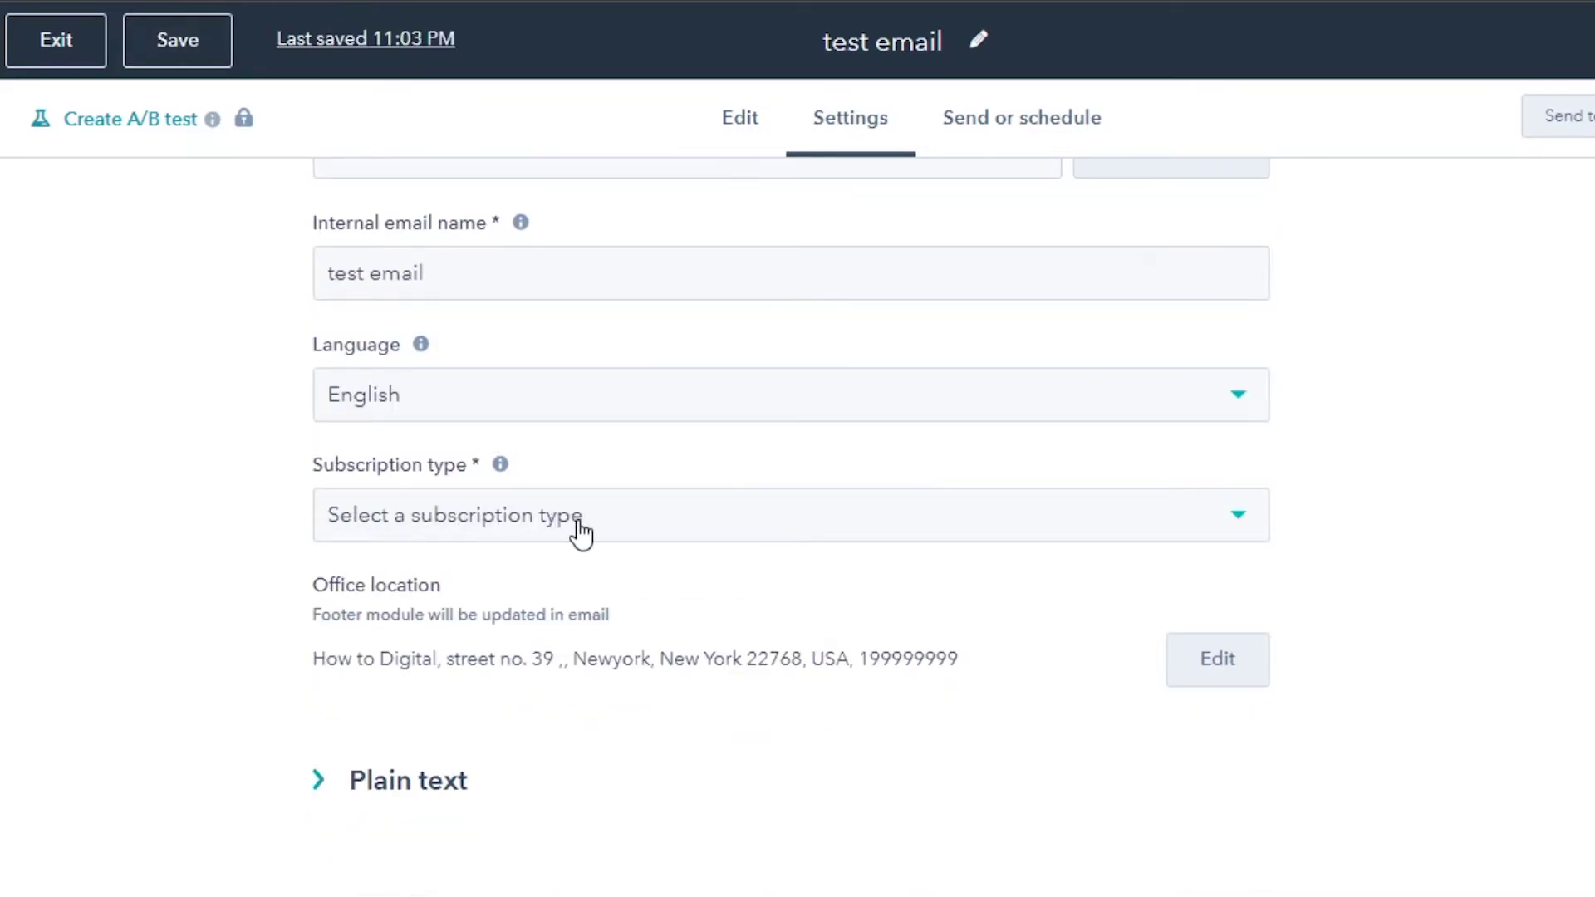
{"action": "scroll", "coordinate": [610, 232], "scroll_direction": "up", "scroll_amount": 8}
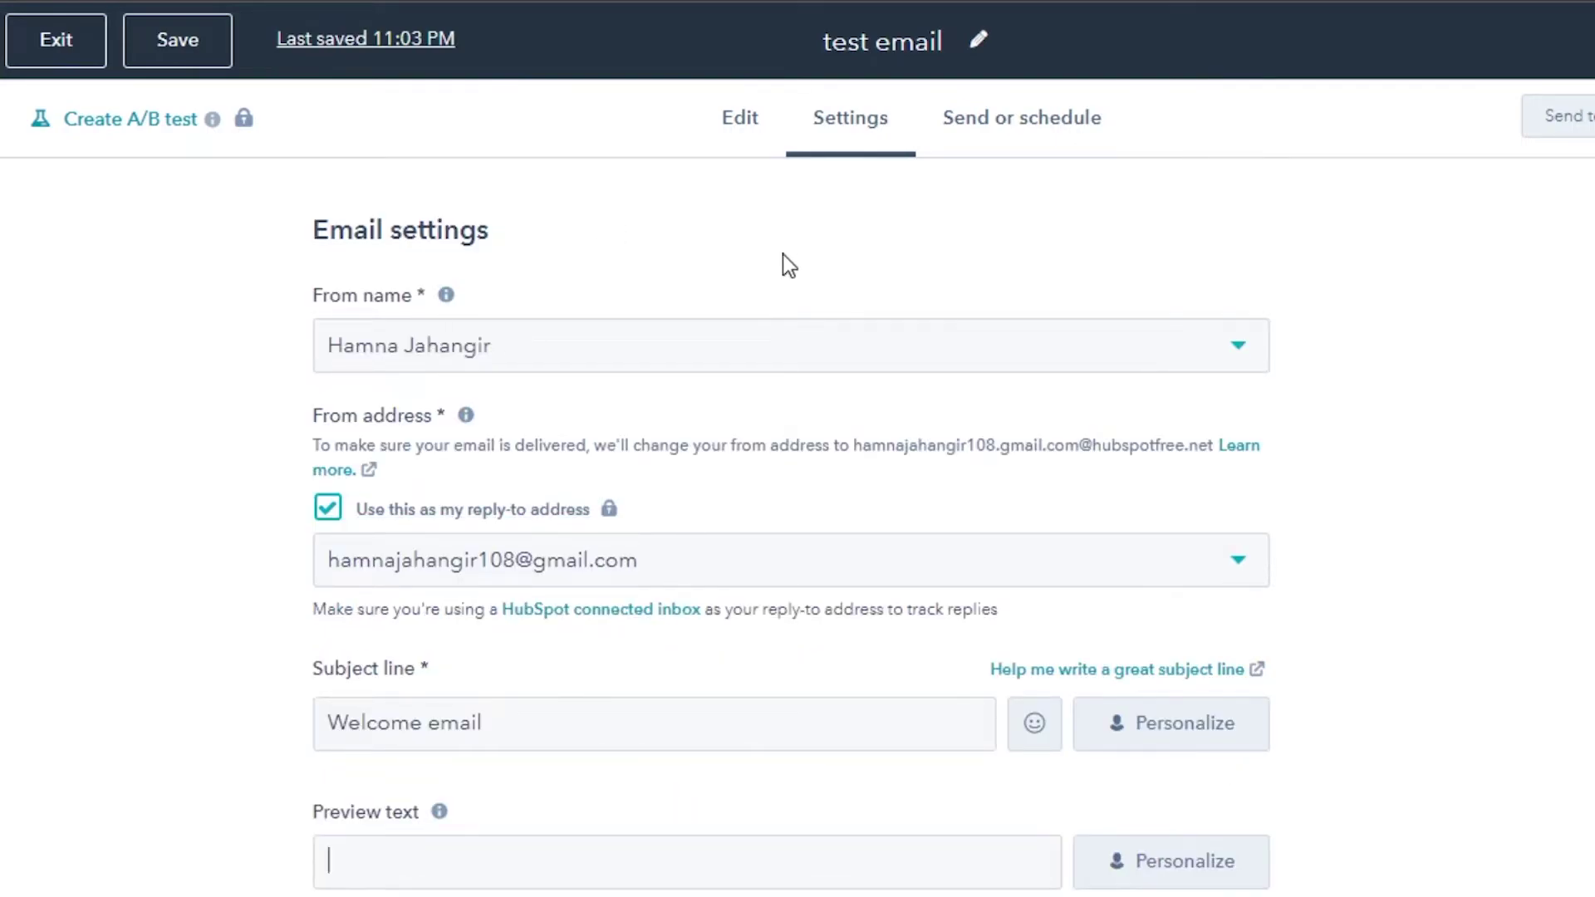
{"action": "left_click", "coordinate": [1029, 125]}
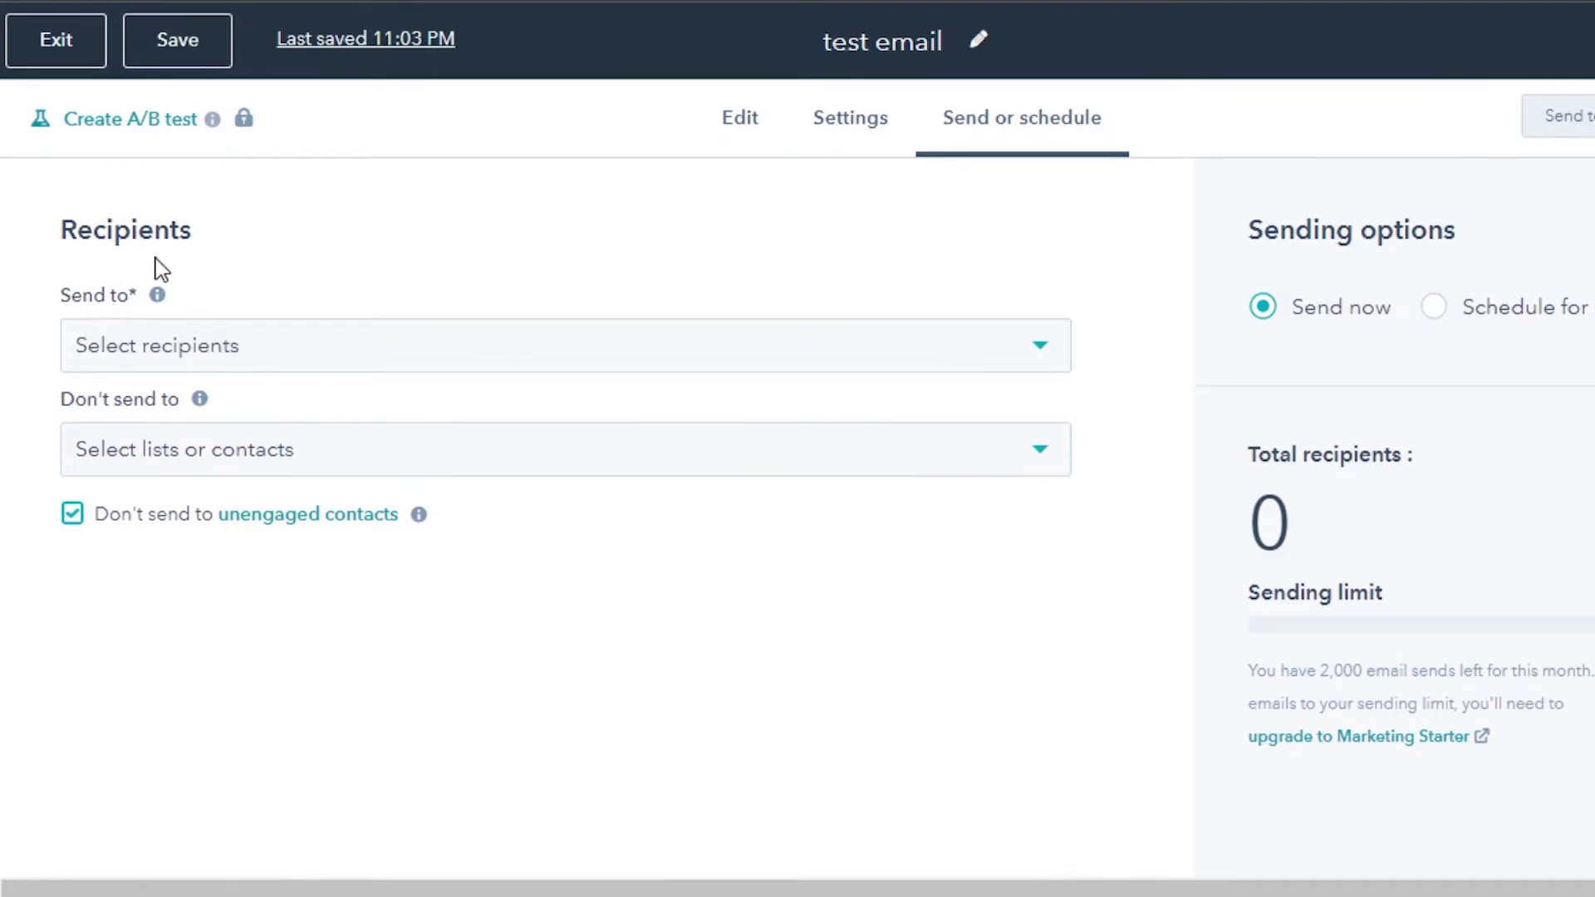
Add all seven listed contacts to the Send to field.
{"action": "left_click", "coordinate": [140, 349]}
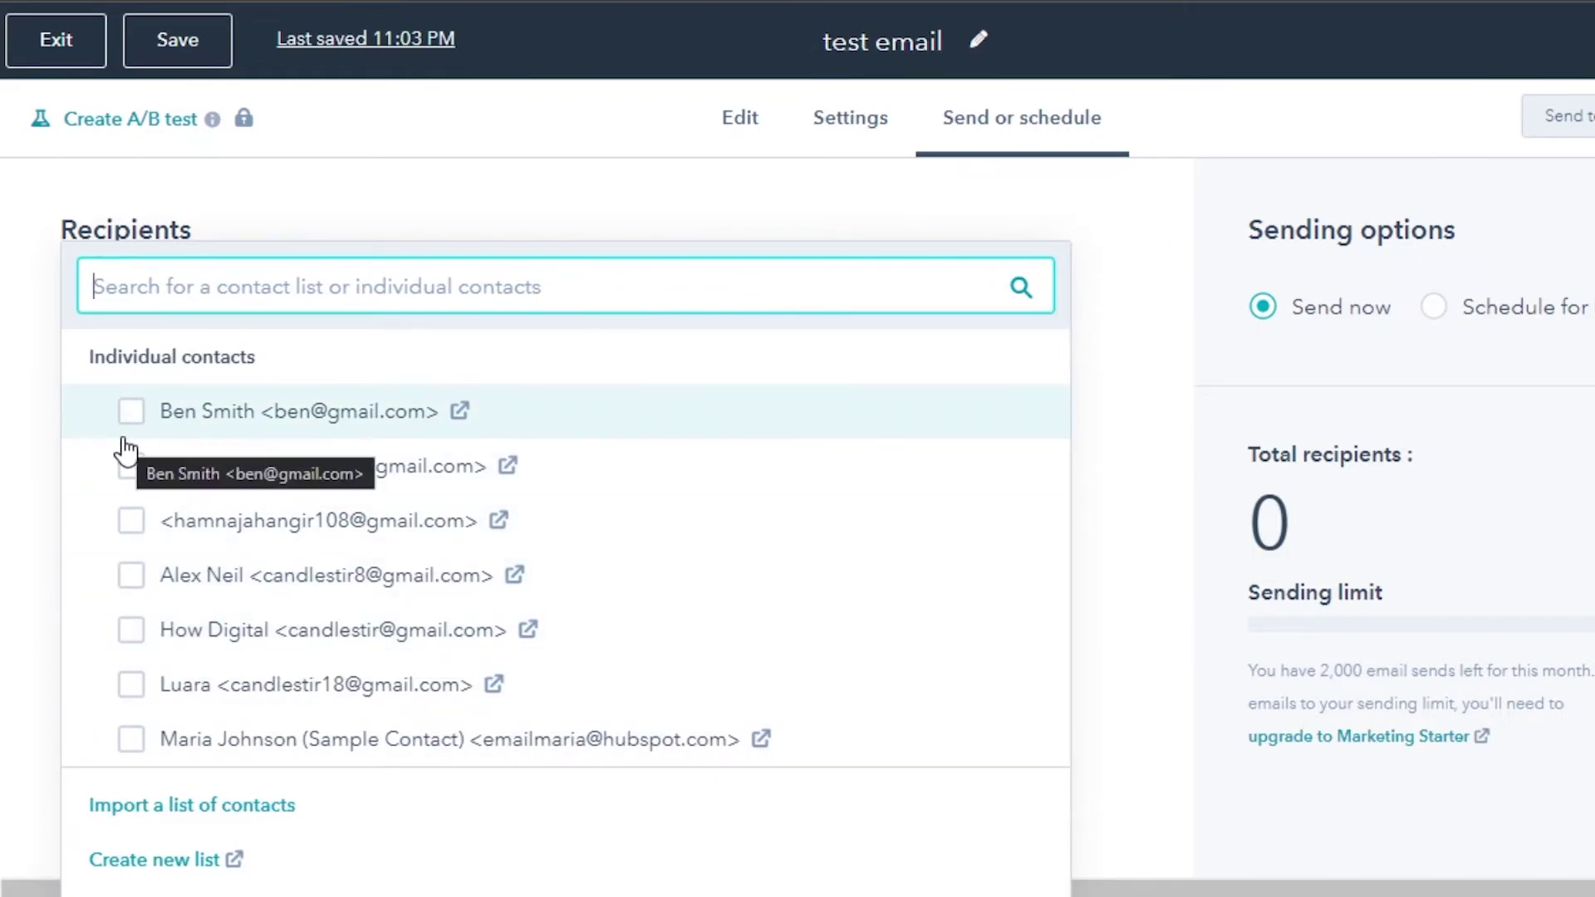
{"action": "left_click", "coordinate": [130, 412]}
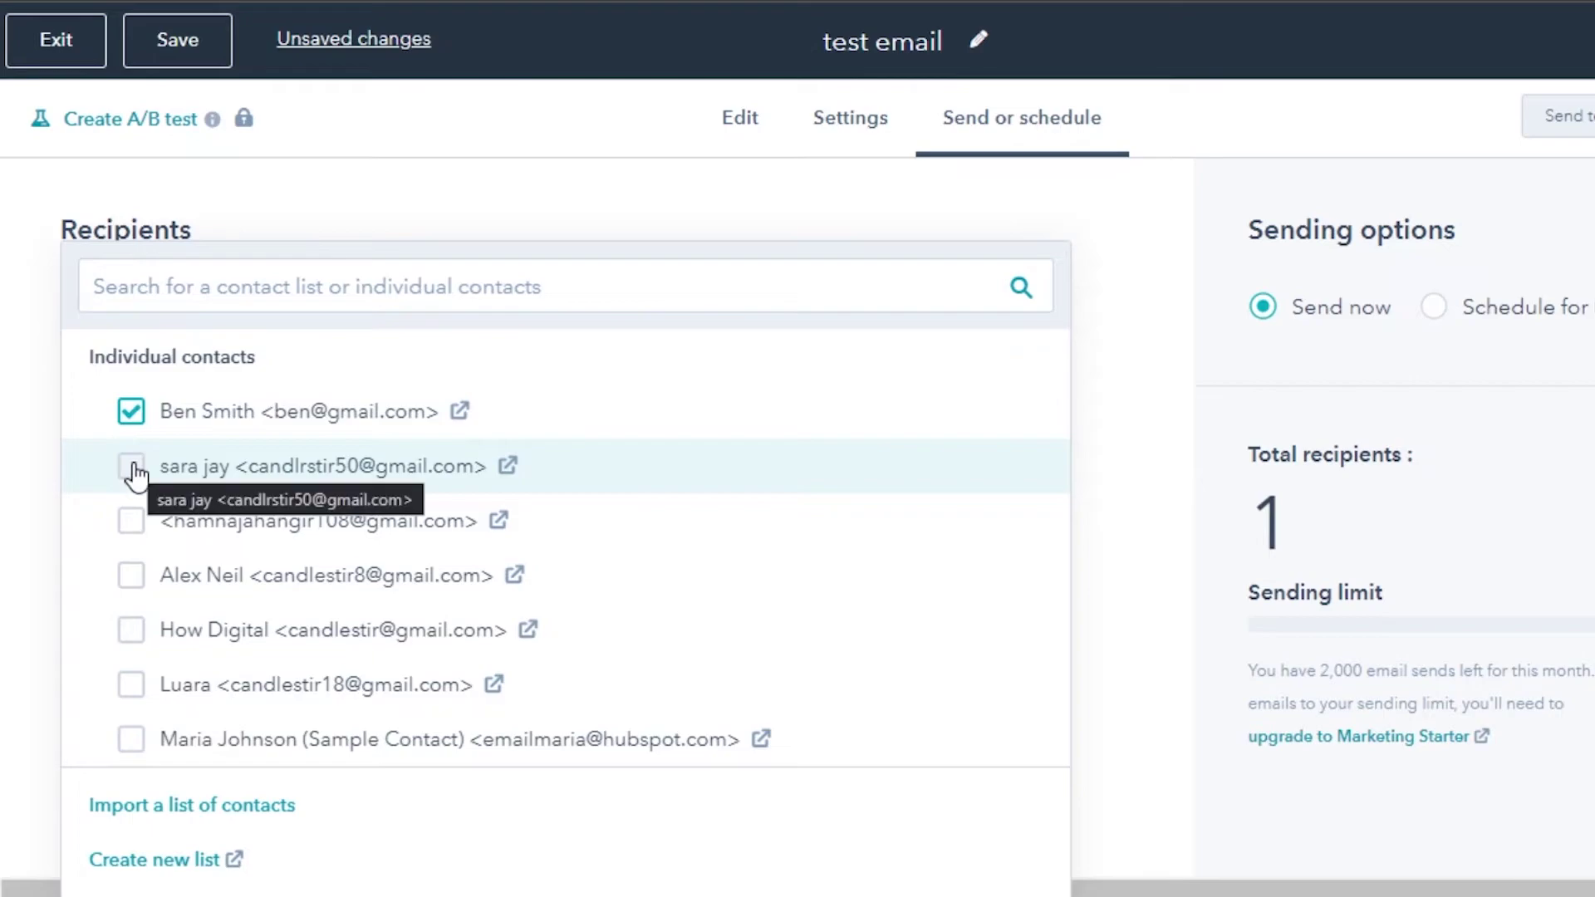
{"action": "left_click", "coordinate": [130, 575]}
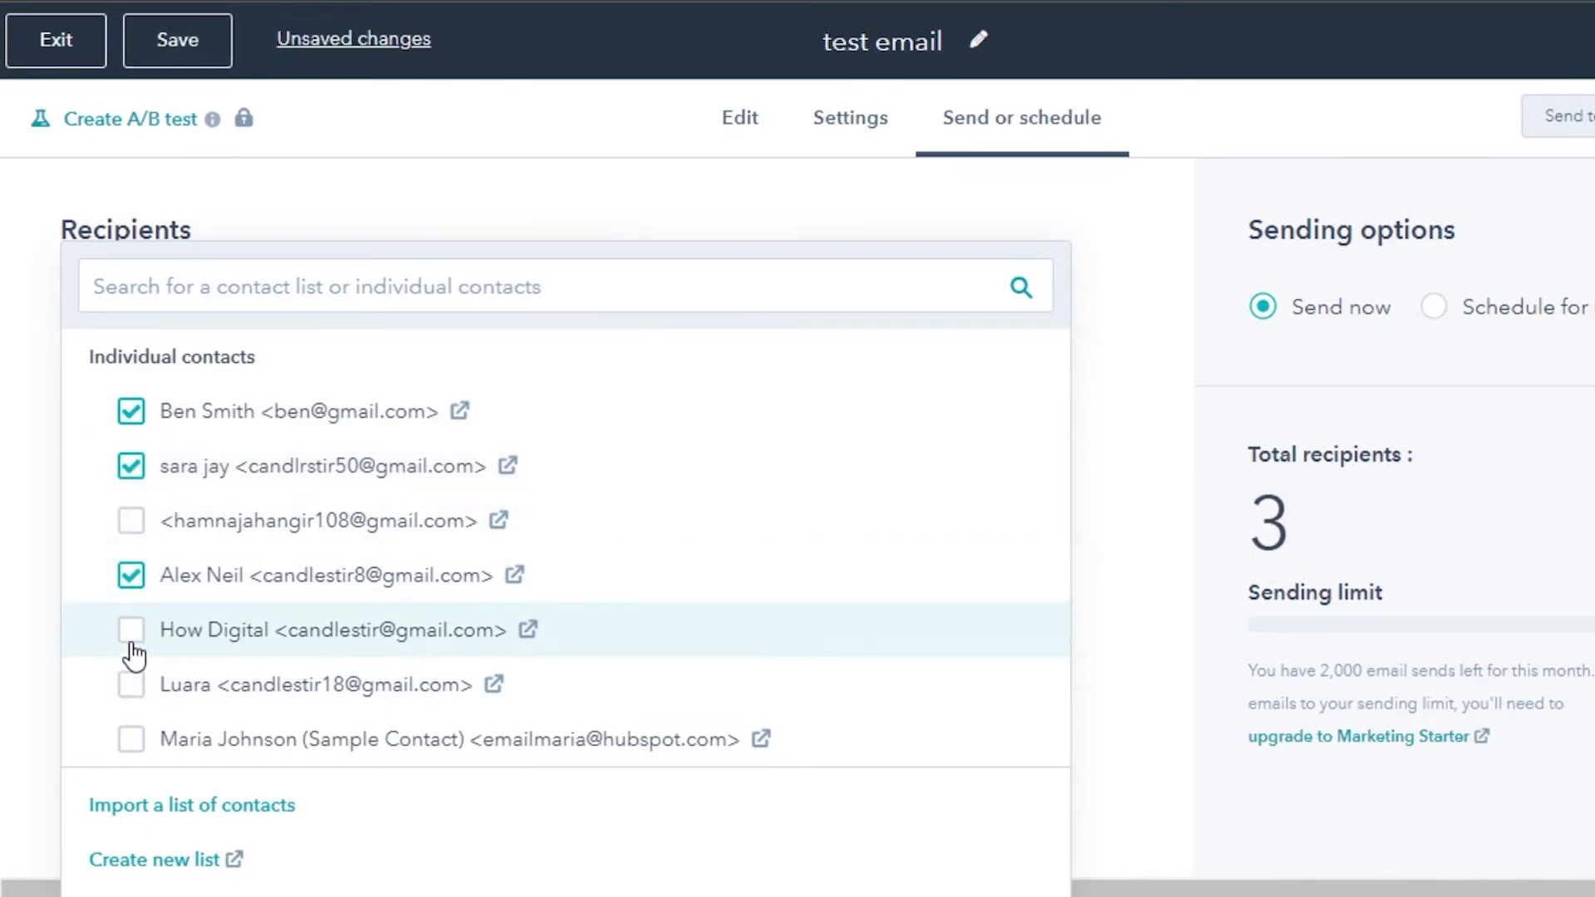
{"action": "left_click", "coordinate": [130, 630]}
{"action": "left_click", "coordinate": [130, 685]}
{"action": "left_click", "coordinate": [130, 739]}
{"action": "left_click", "coordinate": [130, 520]}
{"action": "left_click", "coordinate": [25, 536]}
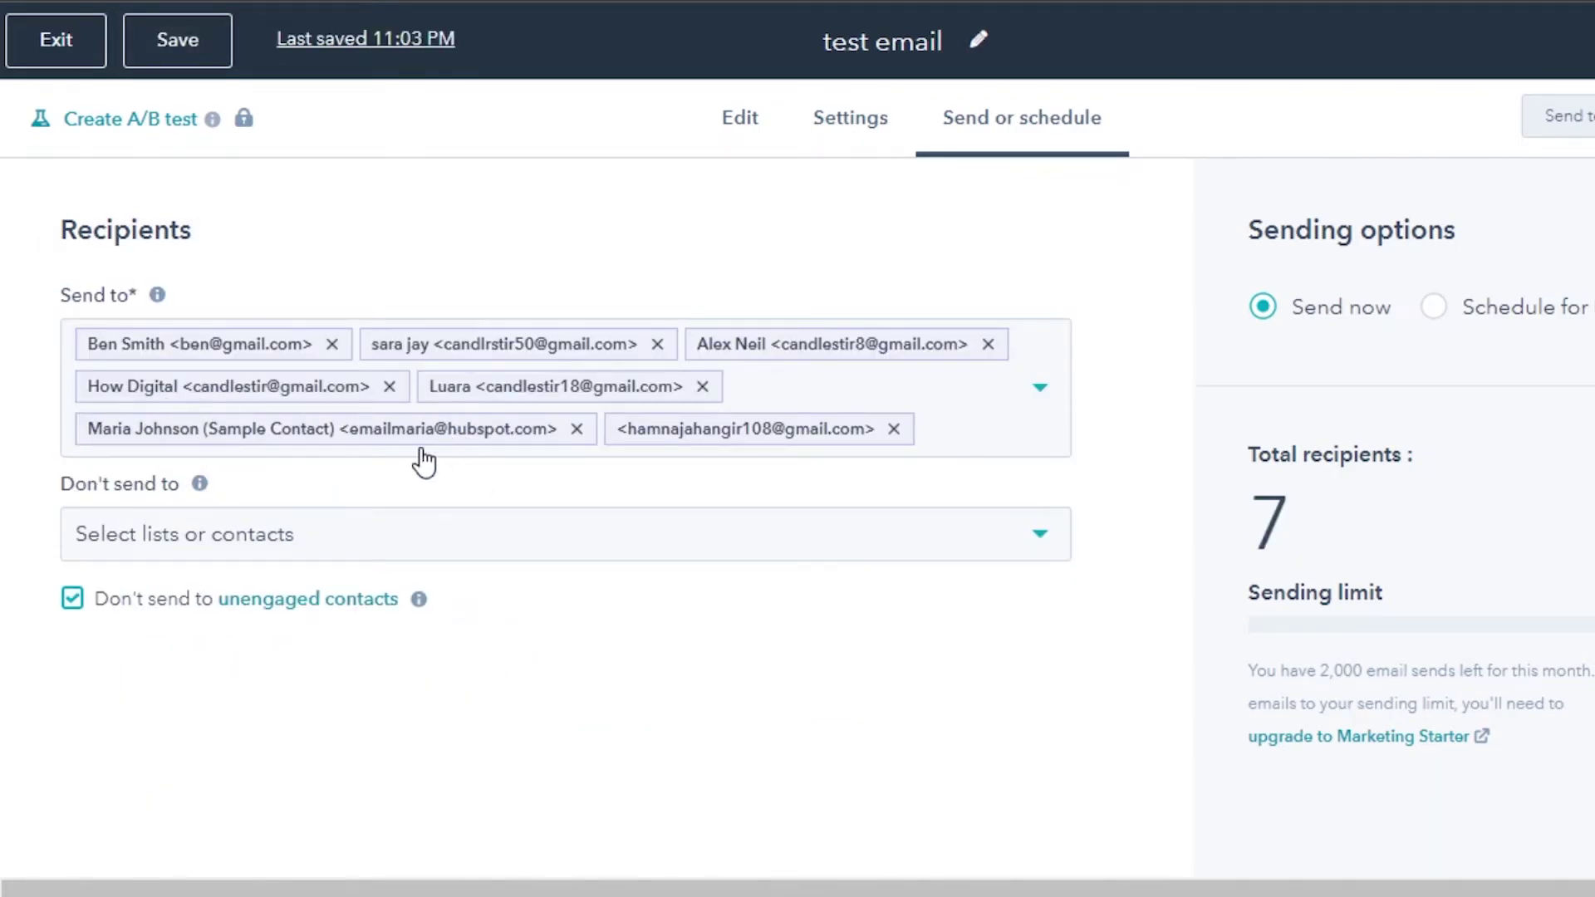
Recheck the seven recipients and leave the Don't send to list empty.
{"action": "left_click", "coordinate": [1042, 385]}
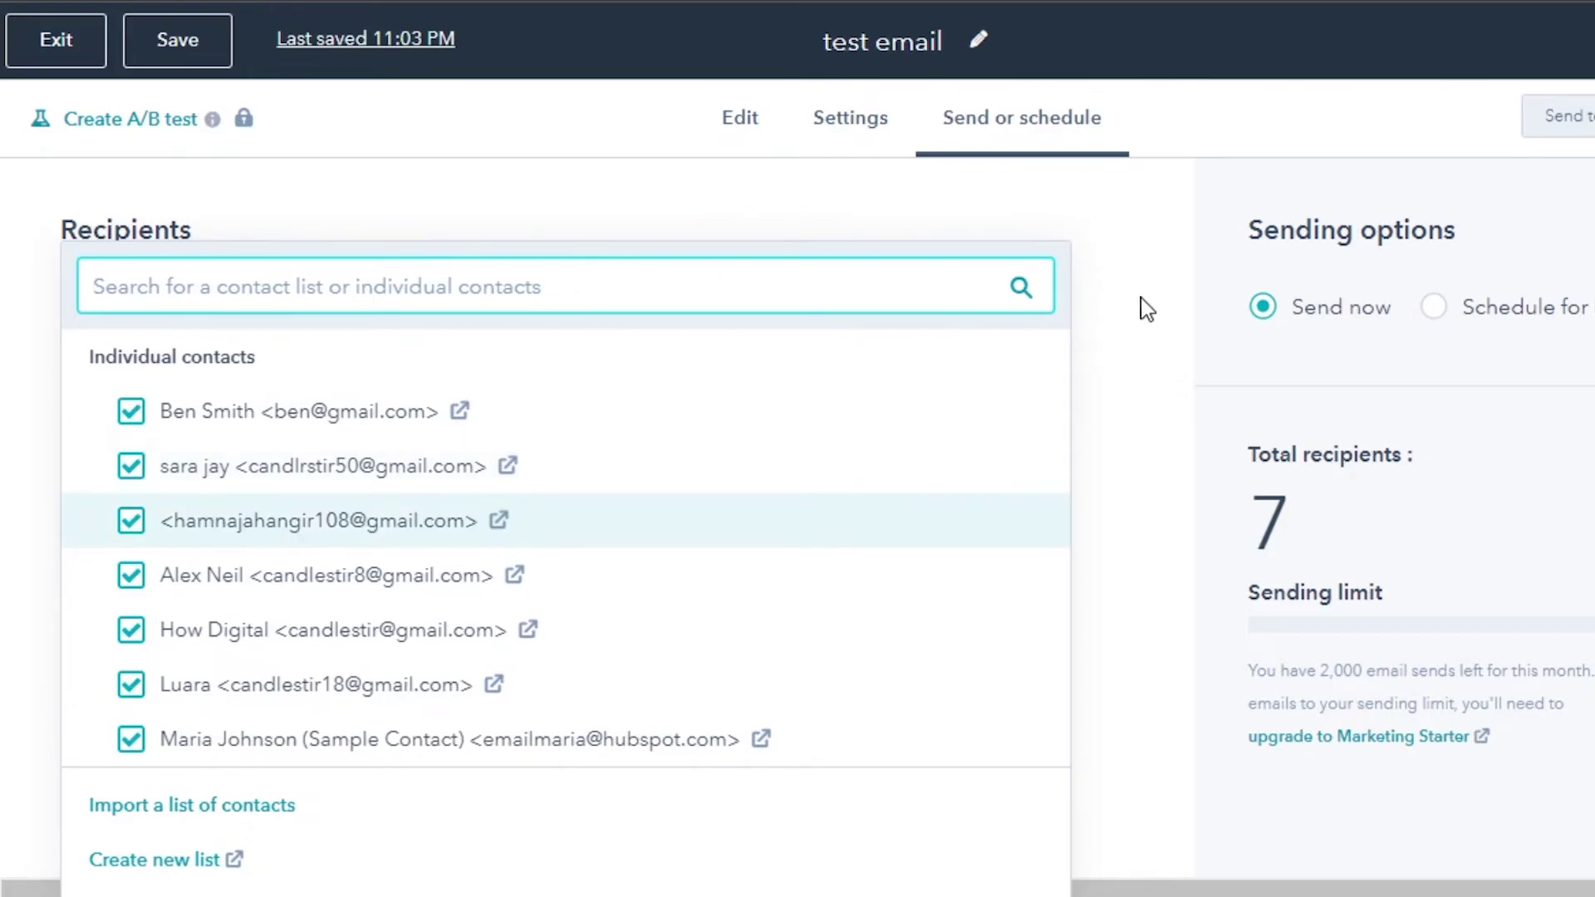
{"action": "left_click", "coordinate": [1107, 335]}
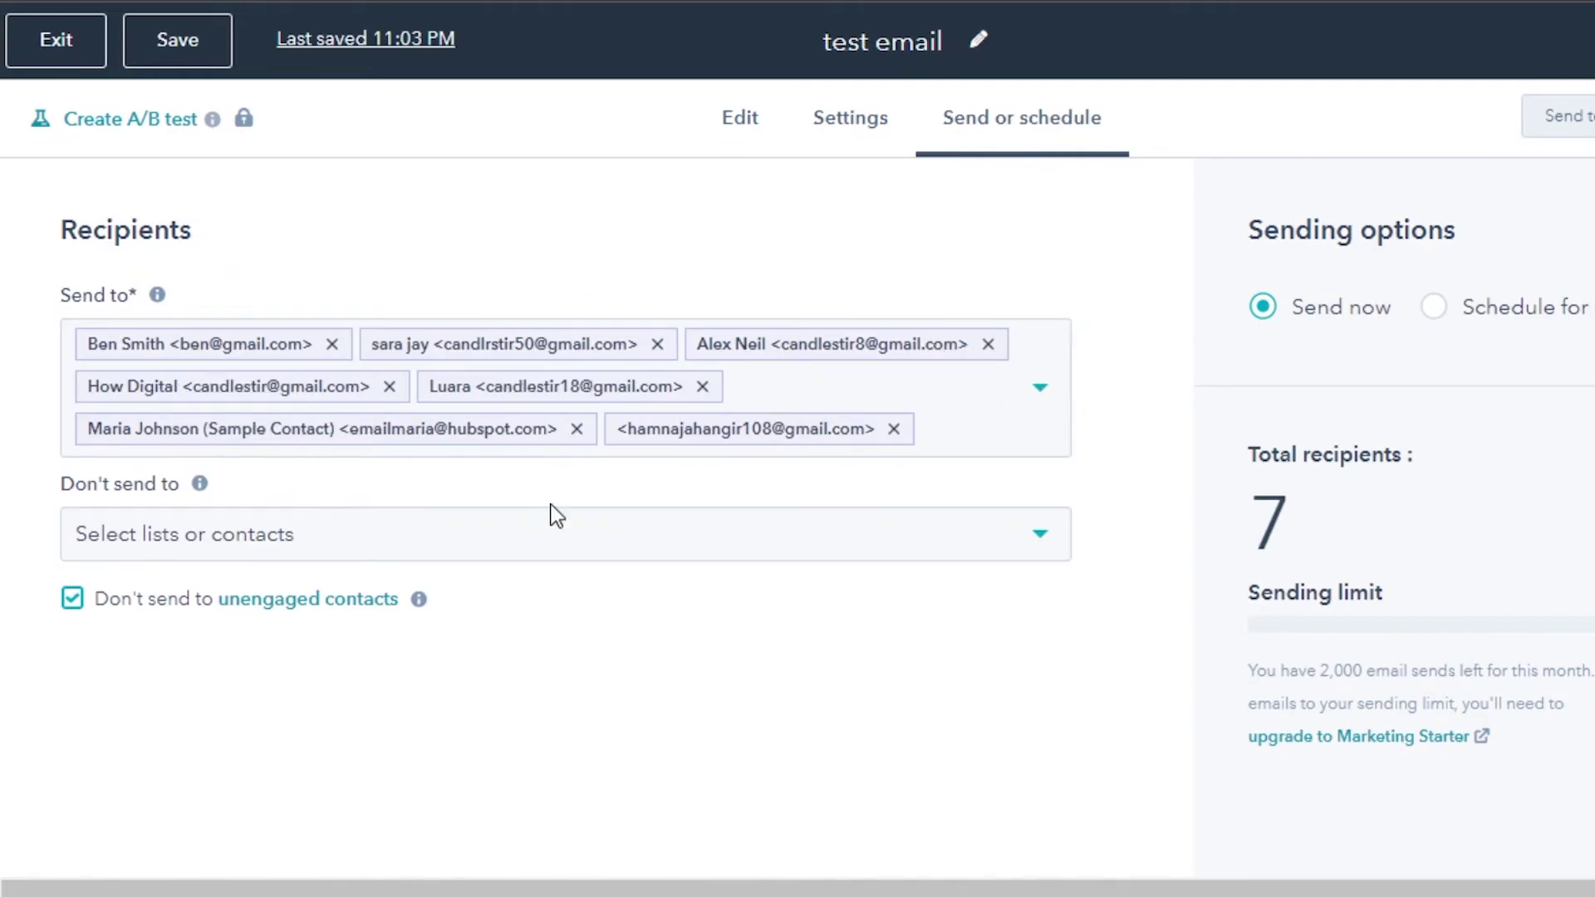
{"action": "left_click", "coordinate": [237, 538]}
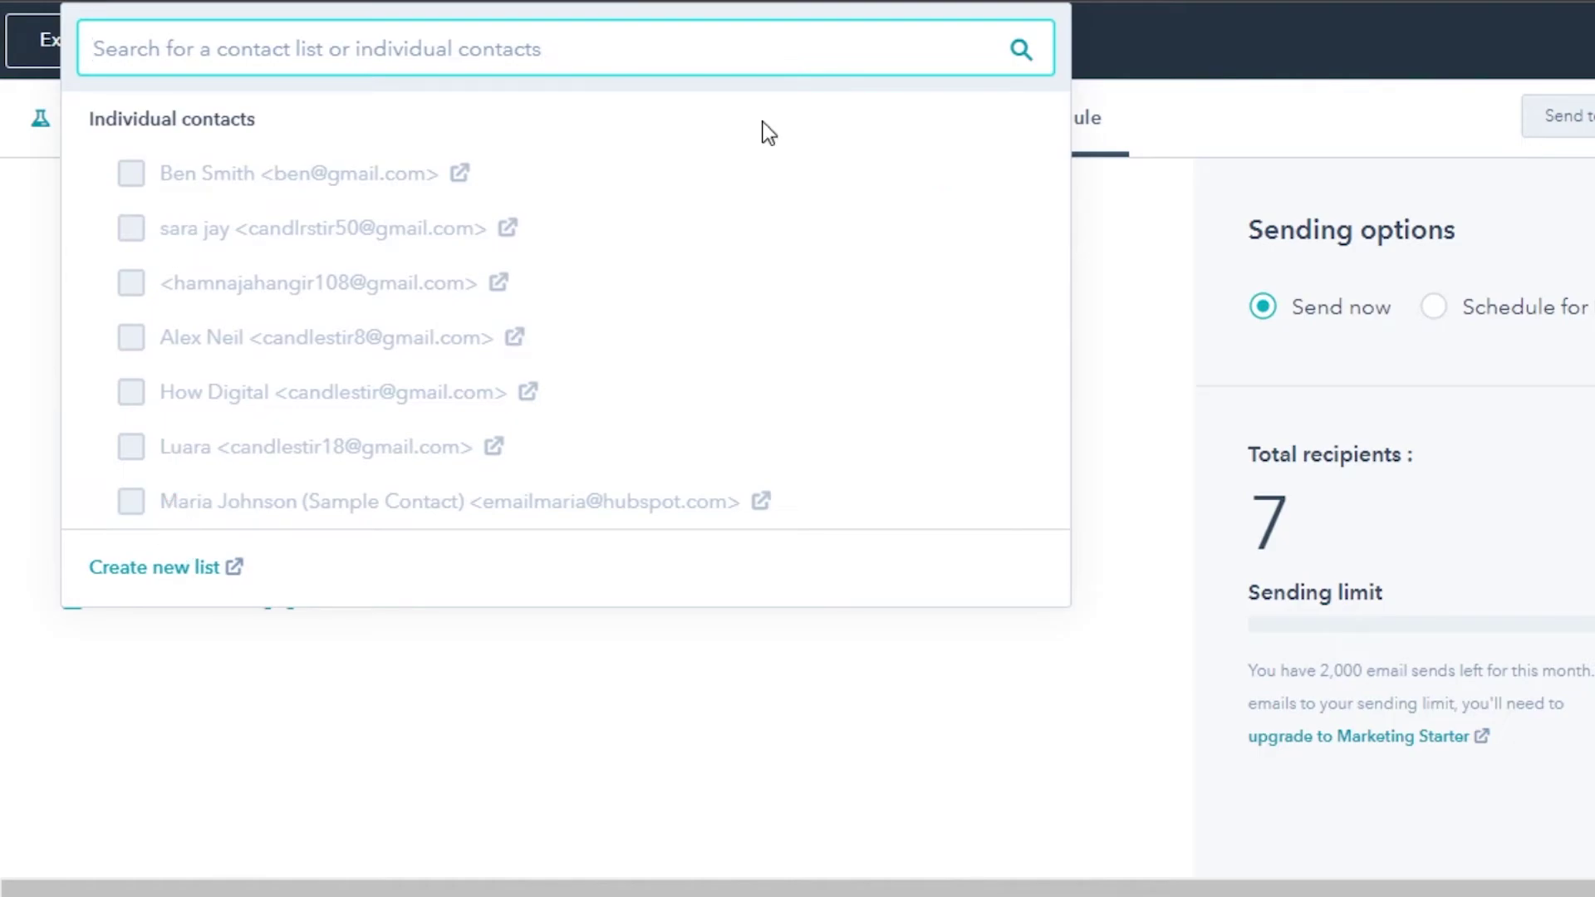
{"action": "left_click", "coordinate": [1174, 277]}
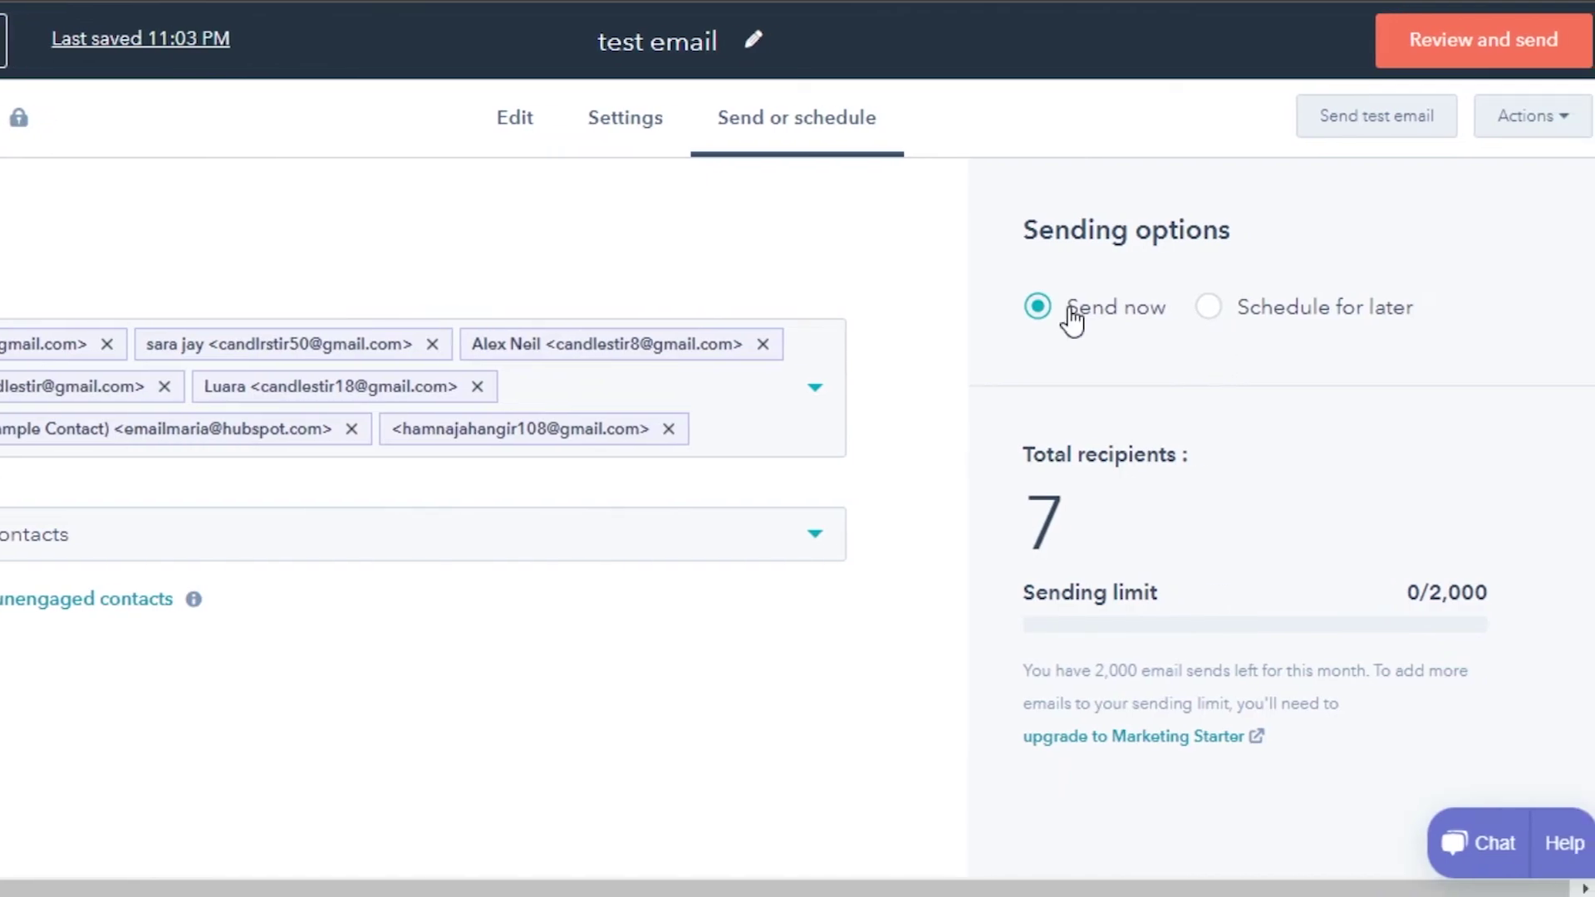
Schedule the email for later on 05/29/2022 at 12:30 AM.
{"action": "left_click", "coordinate": [1210, 309]}
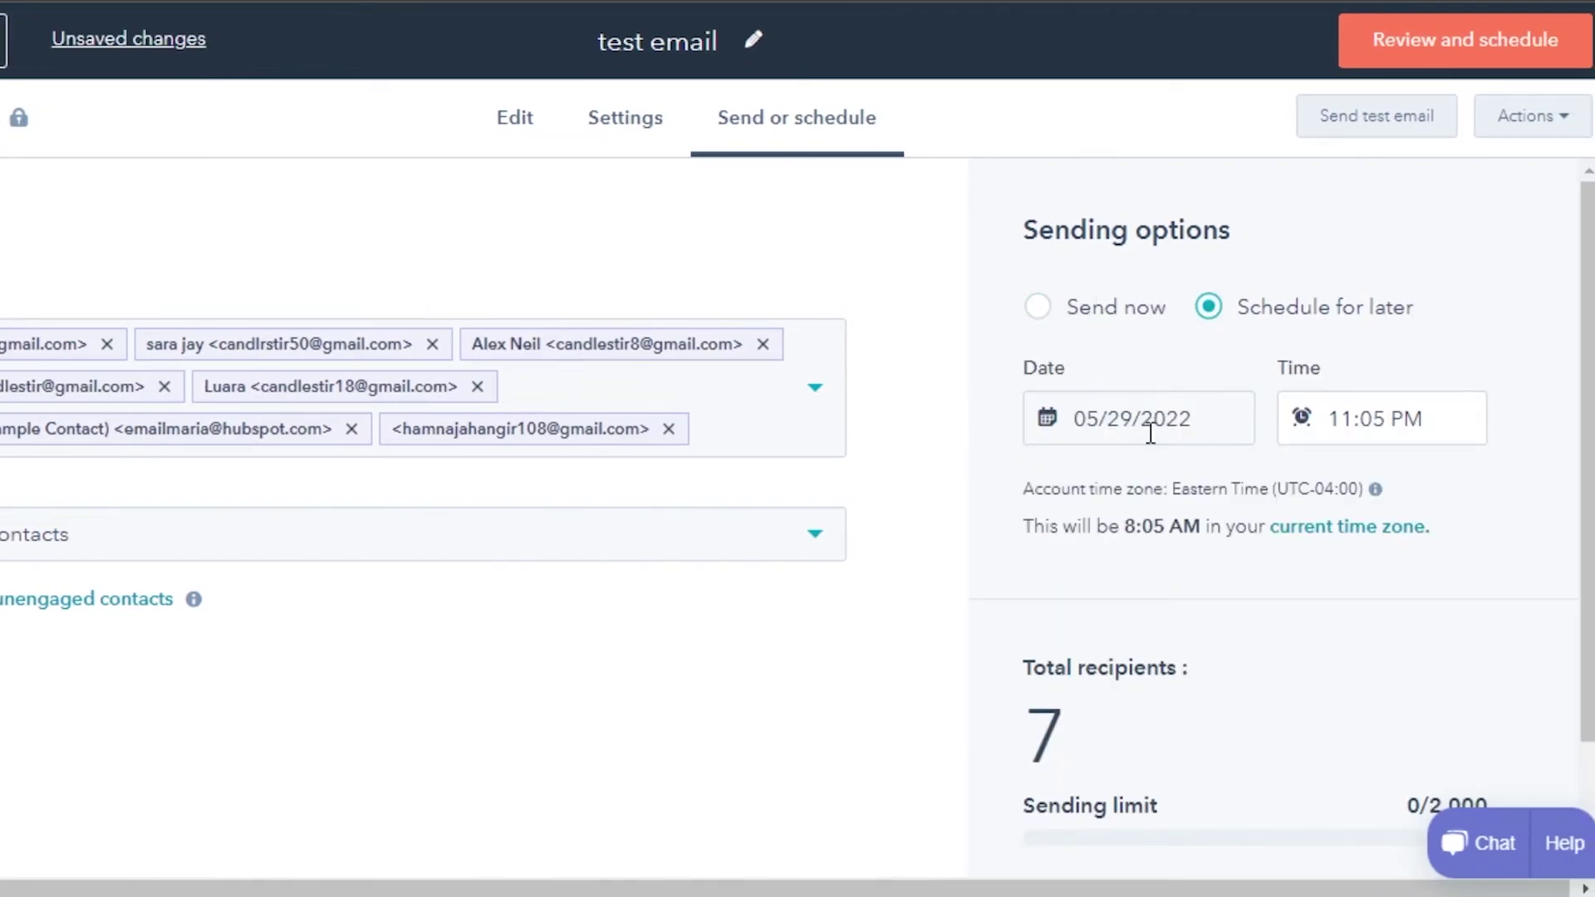
{"action": "left_click", "coordinate": [1077, 422]}
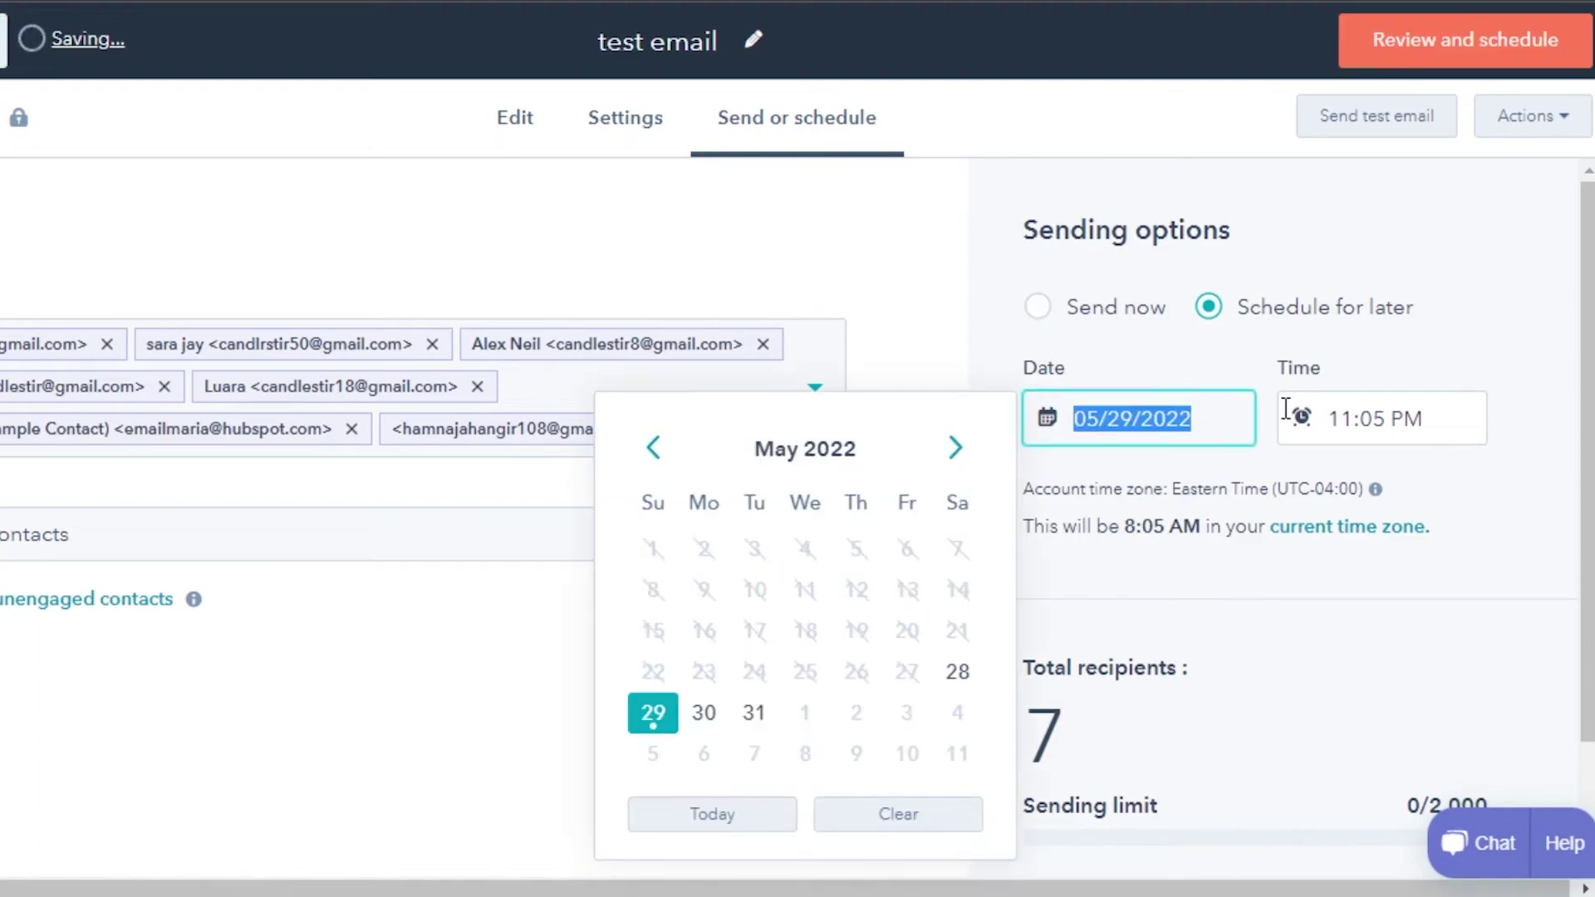
{"action": "left_click", "coordinate": [1432, 319]}
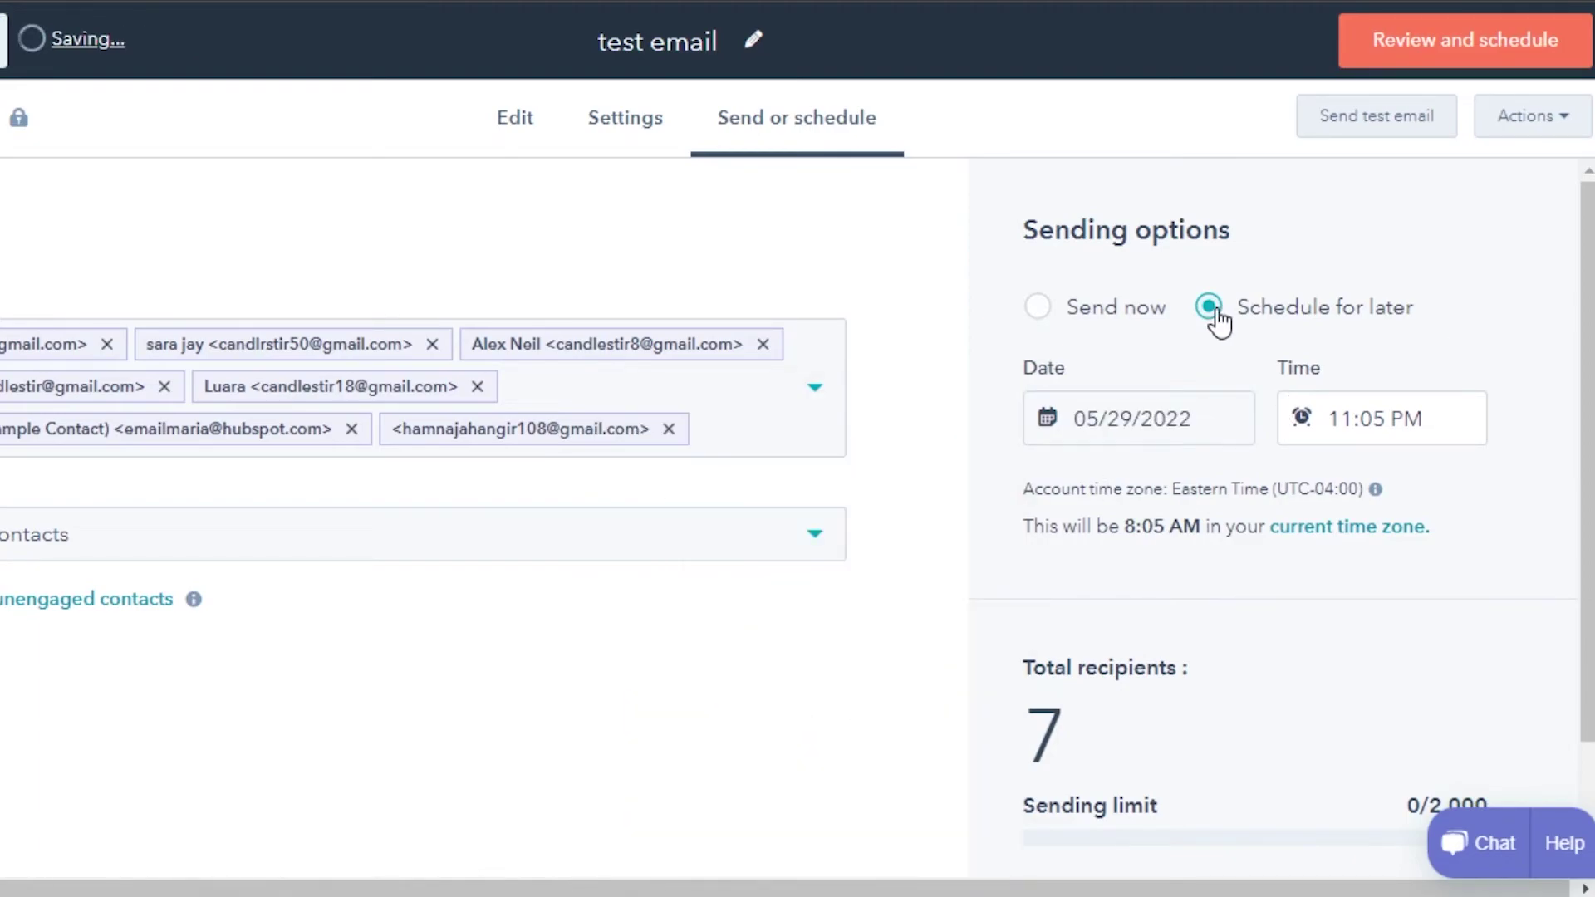
{"action": "left_click", "coordinate": [1373, 413]}
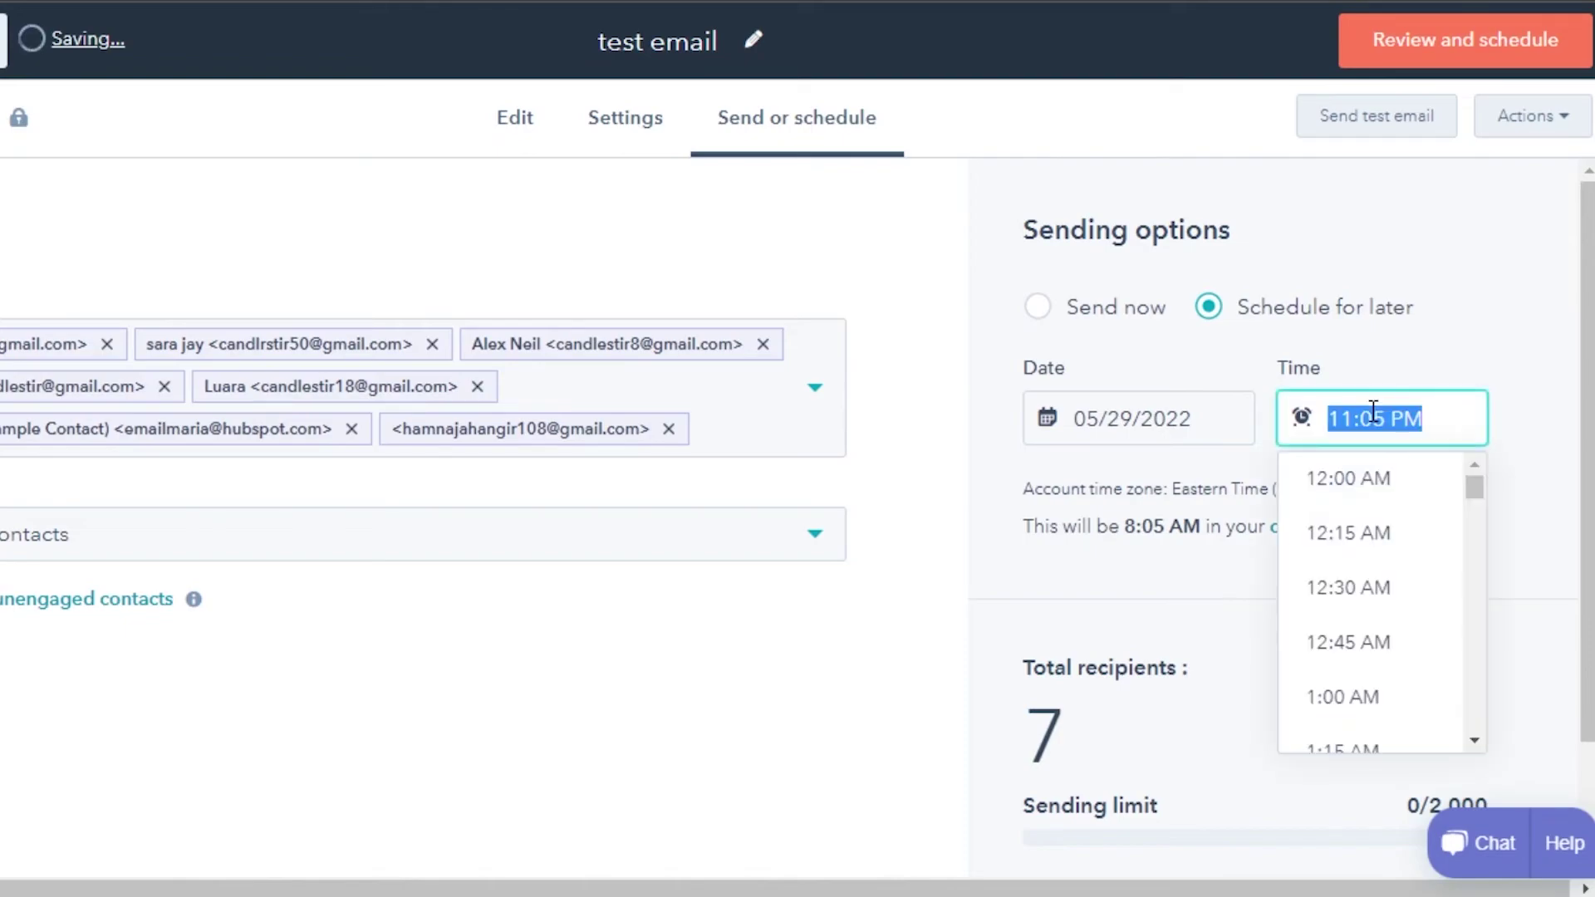
{"action": "left_click", "coordinate": [1338, 595]}
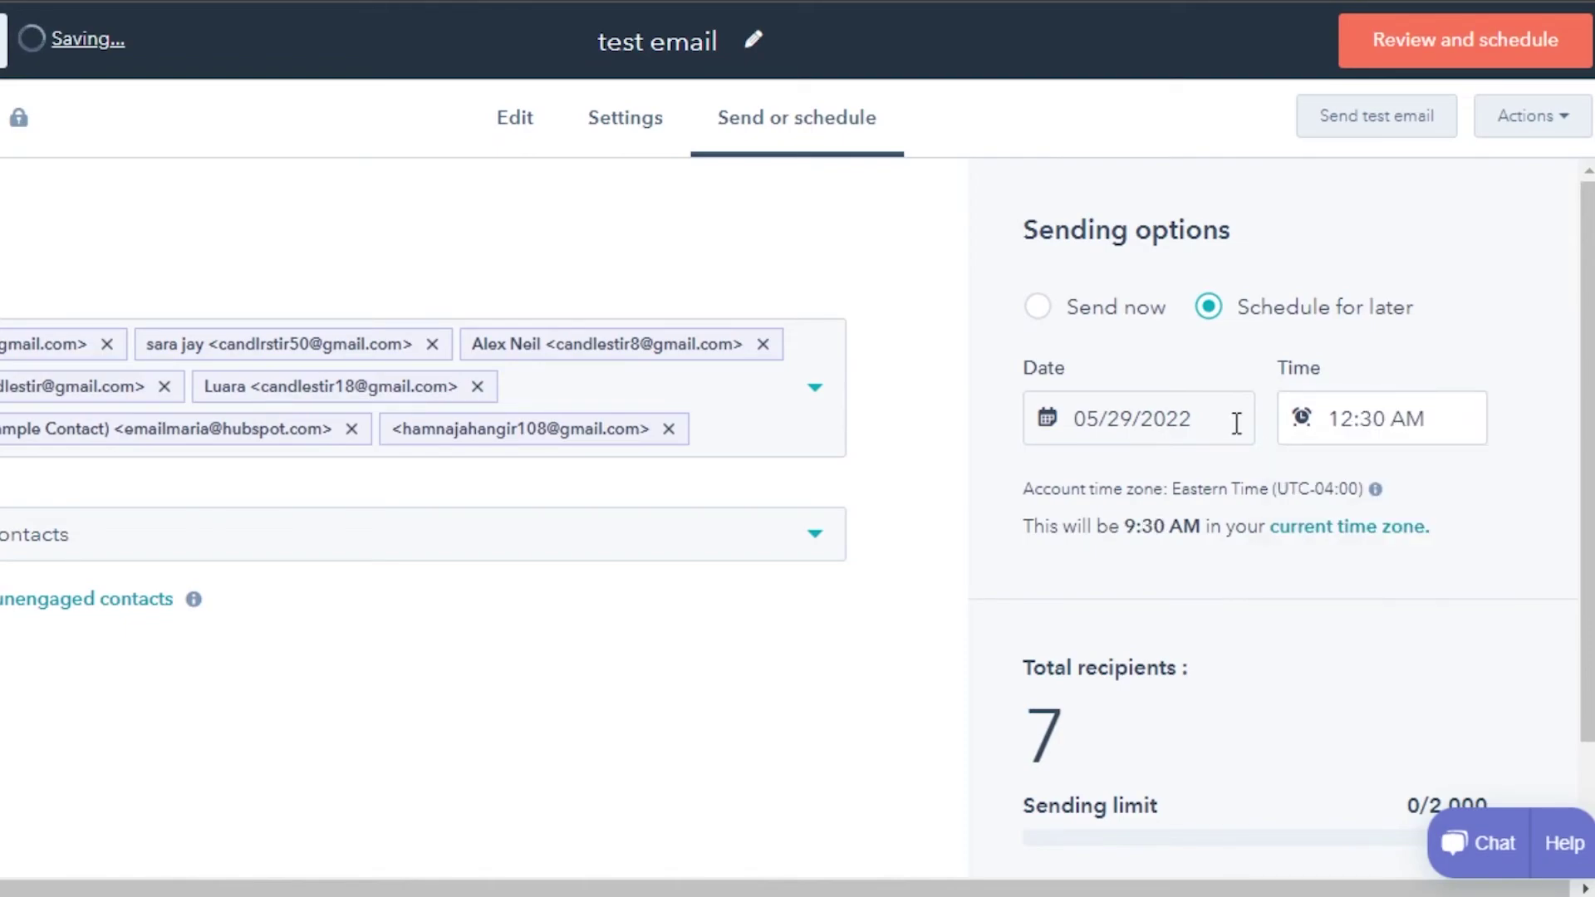
{"action": "left_click", "coordinate": [1164, 437]}
{"action": "left_click", "coordinate": [452, 765]}
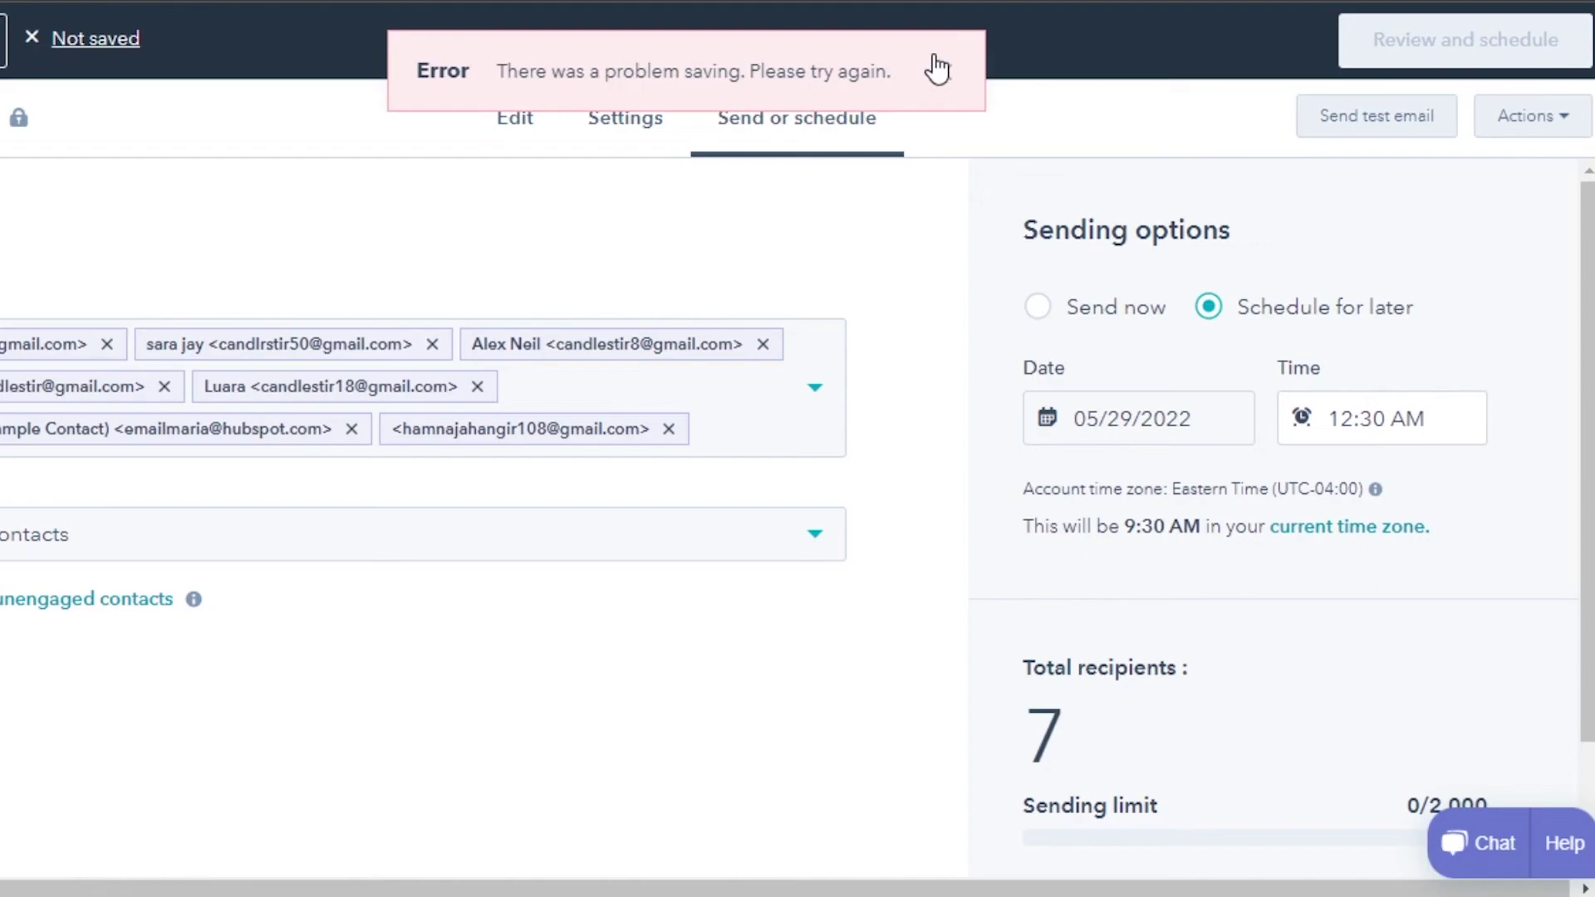
Dismiss the saving error and exit to the email list with the draft saved.
{"action": "left_click", "coordinate": [939, 66]}
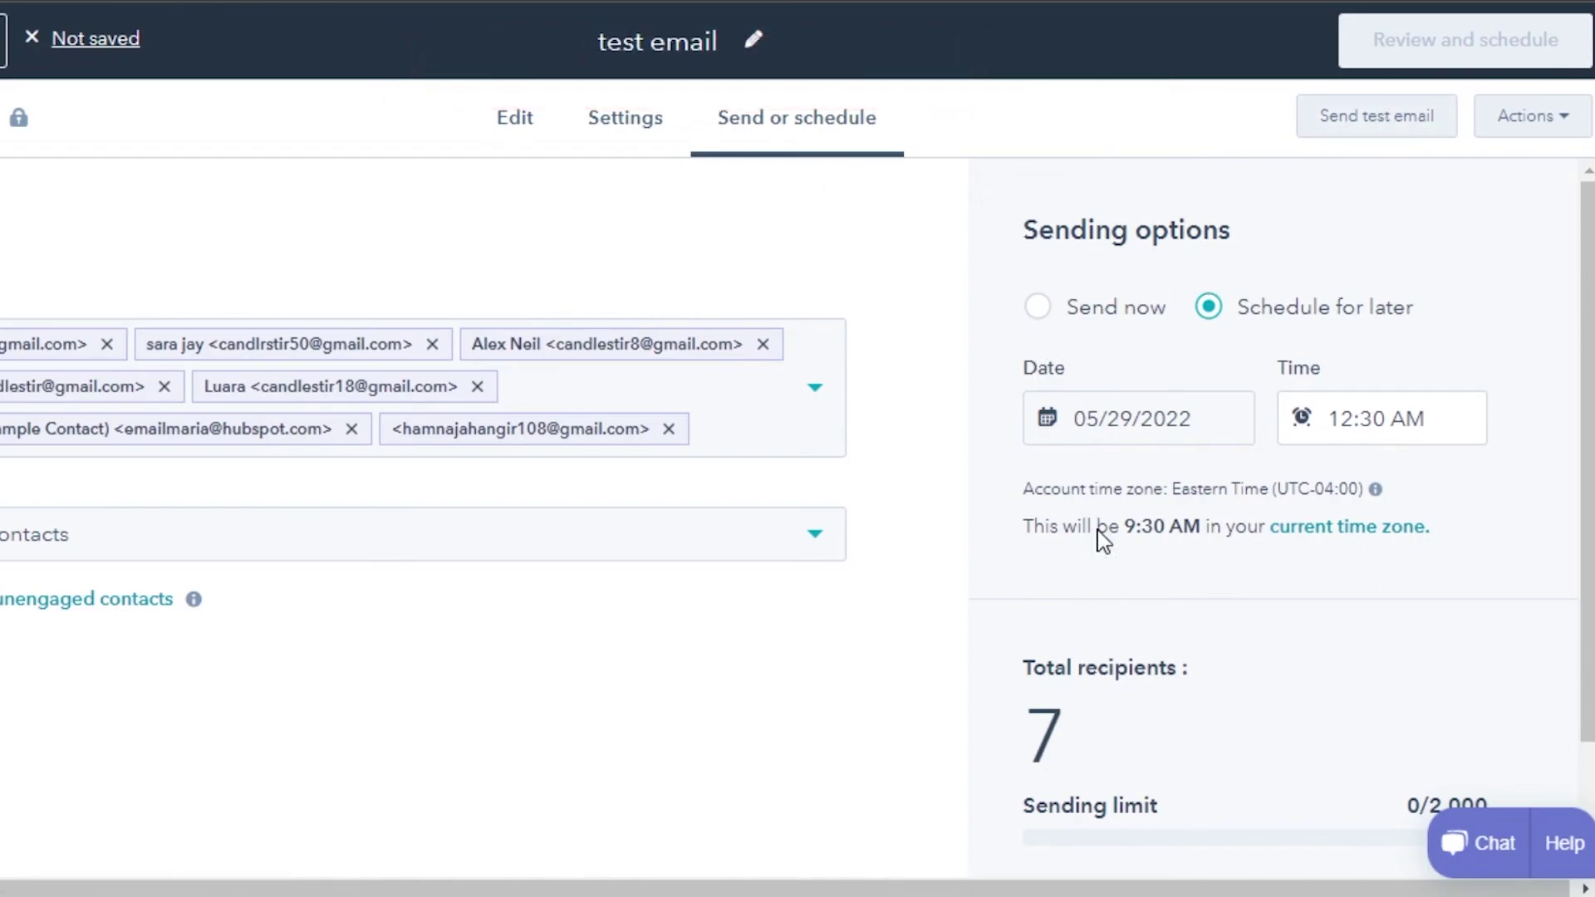
{"action": "left_click", "coordinate": [1531, 117]}
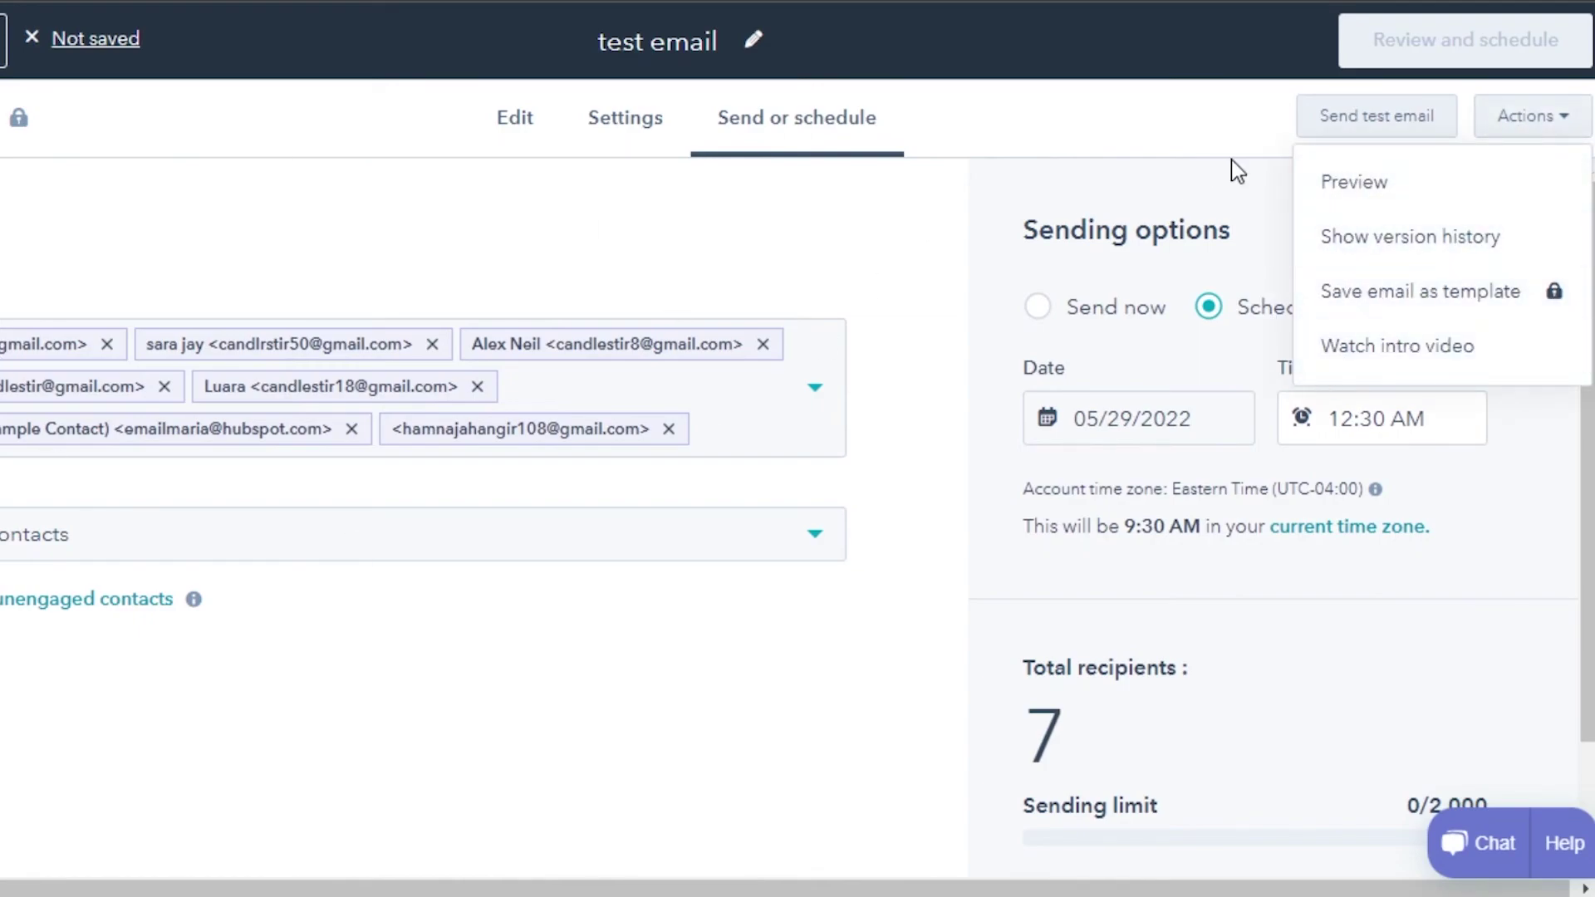
{"action": "left_click", "coordinate": [739, 217]}
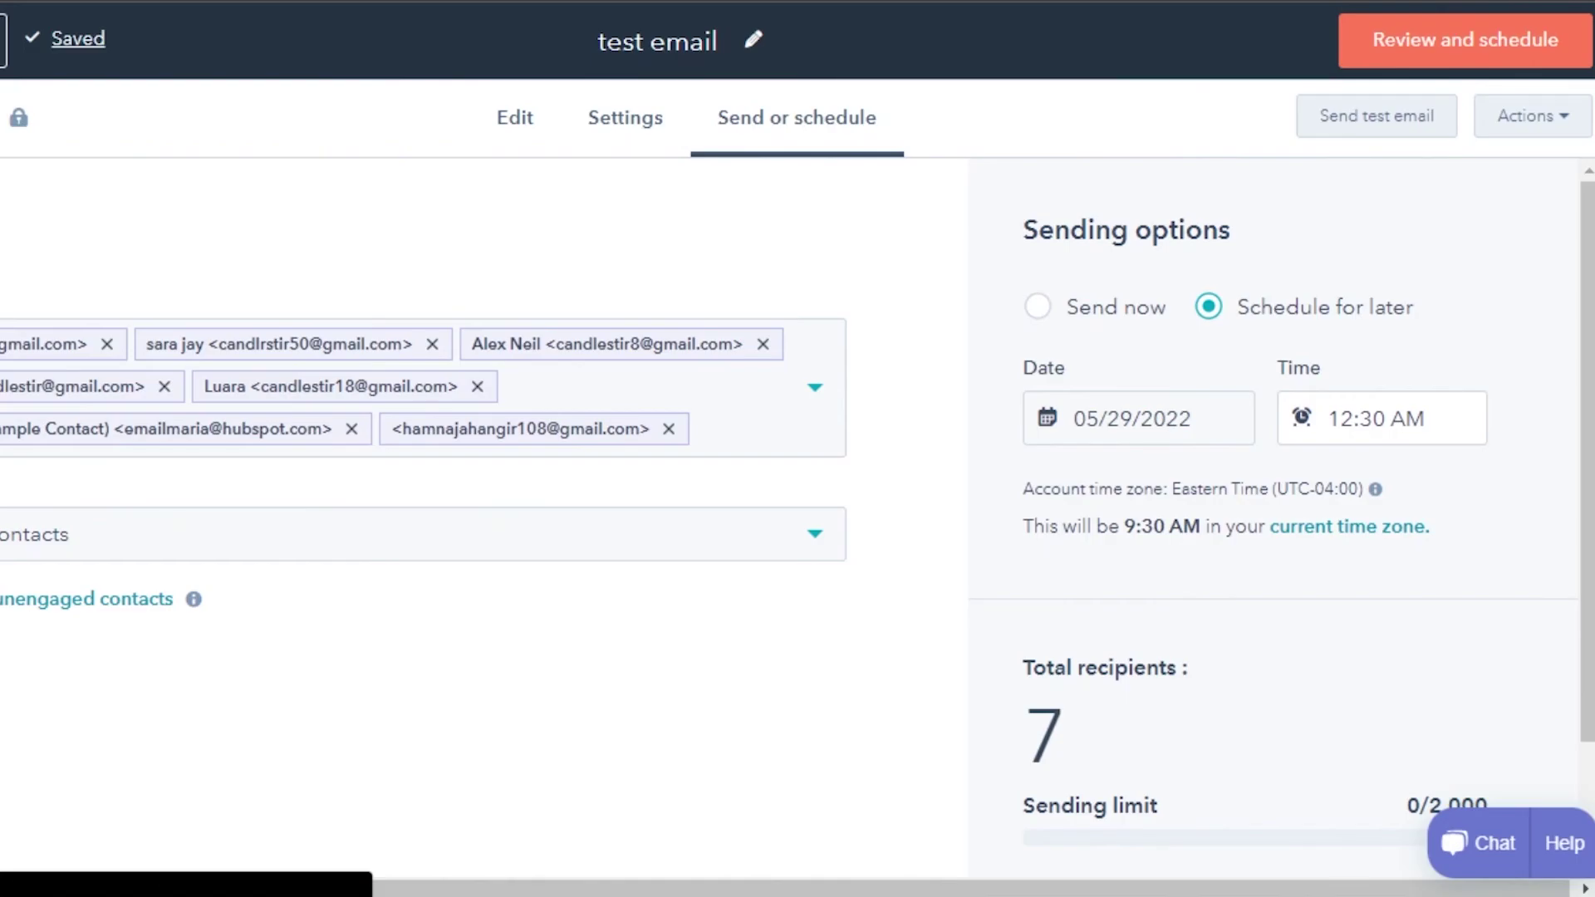
{"action": "left_click", "coordinate": [3, 40]}
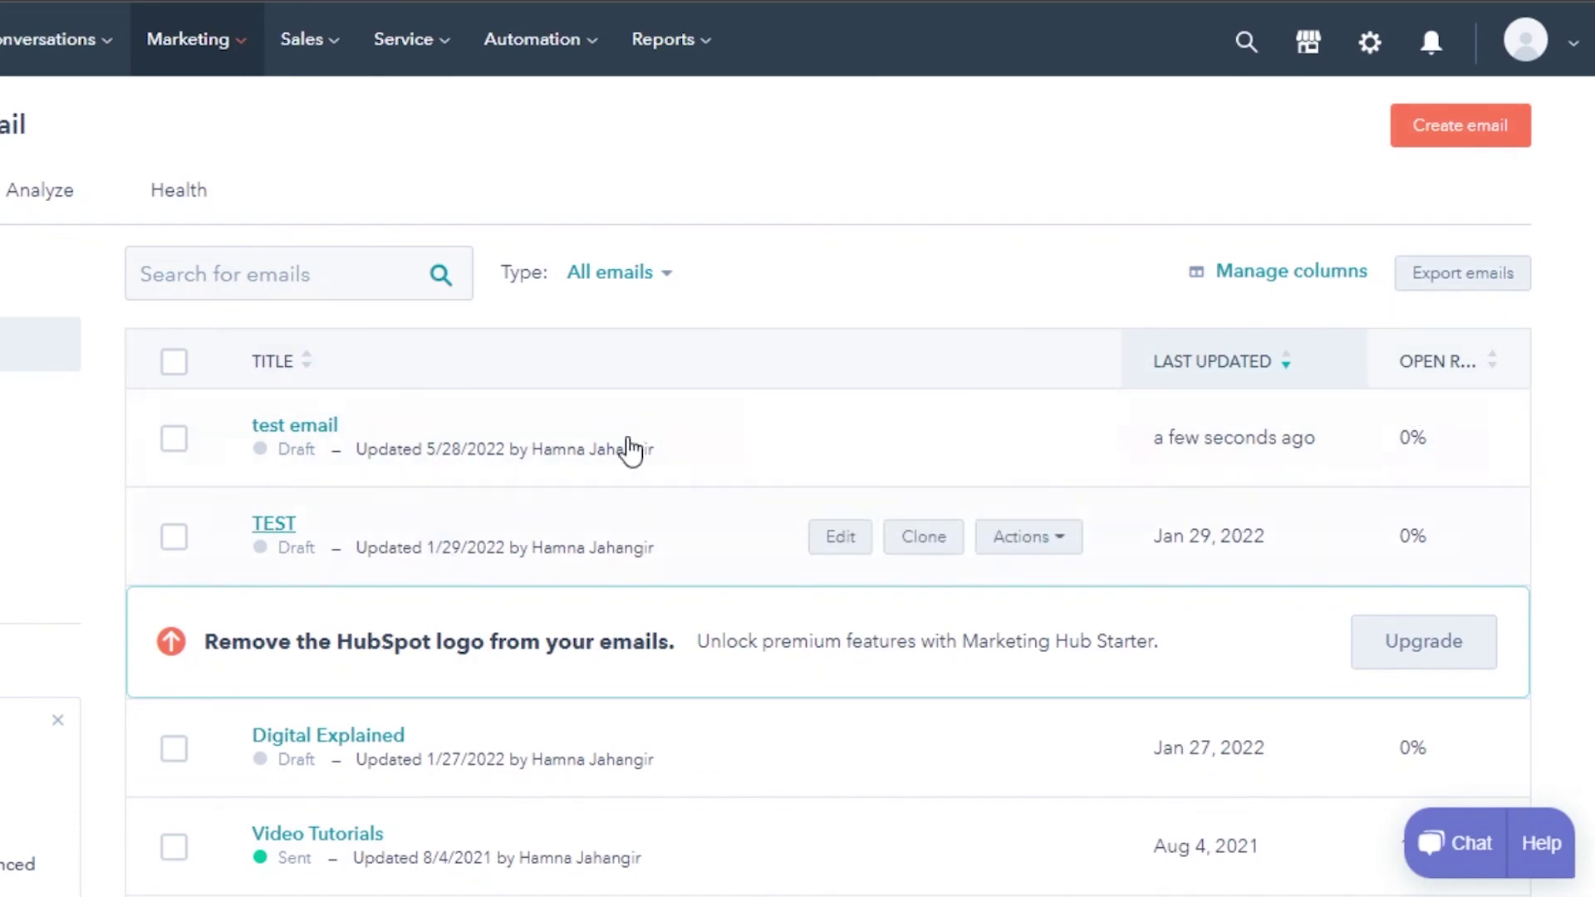
{"action": "left_click", "coordinate": [1478, 150]}
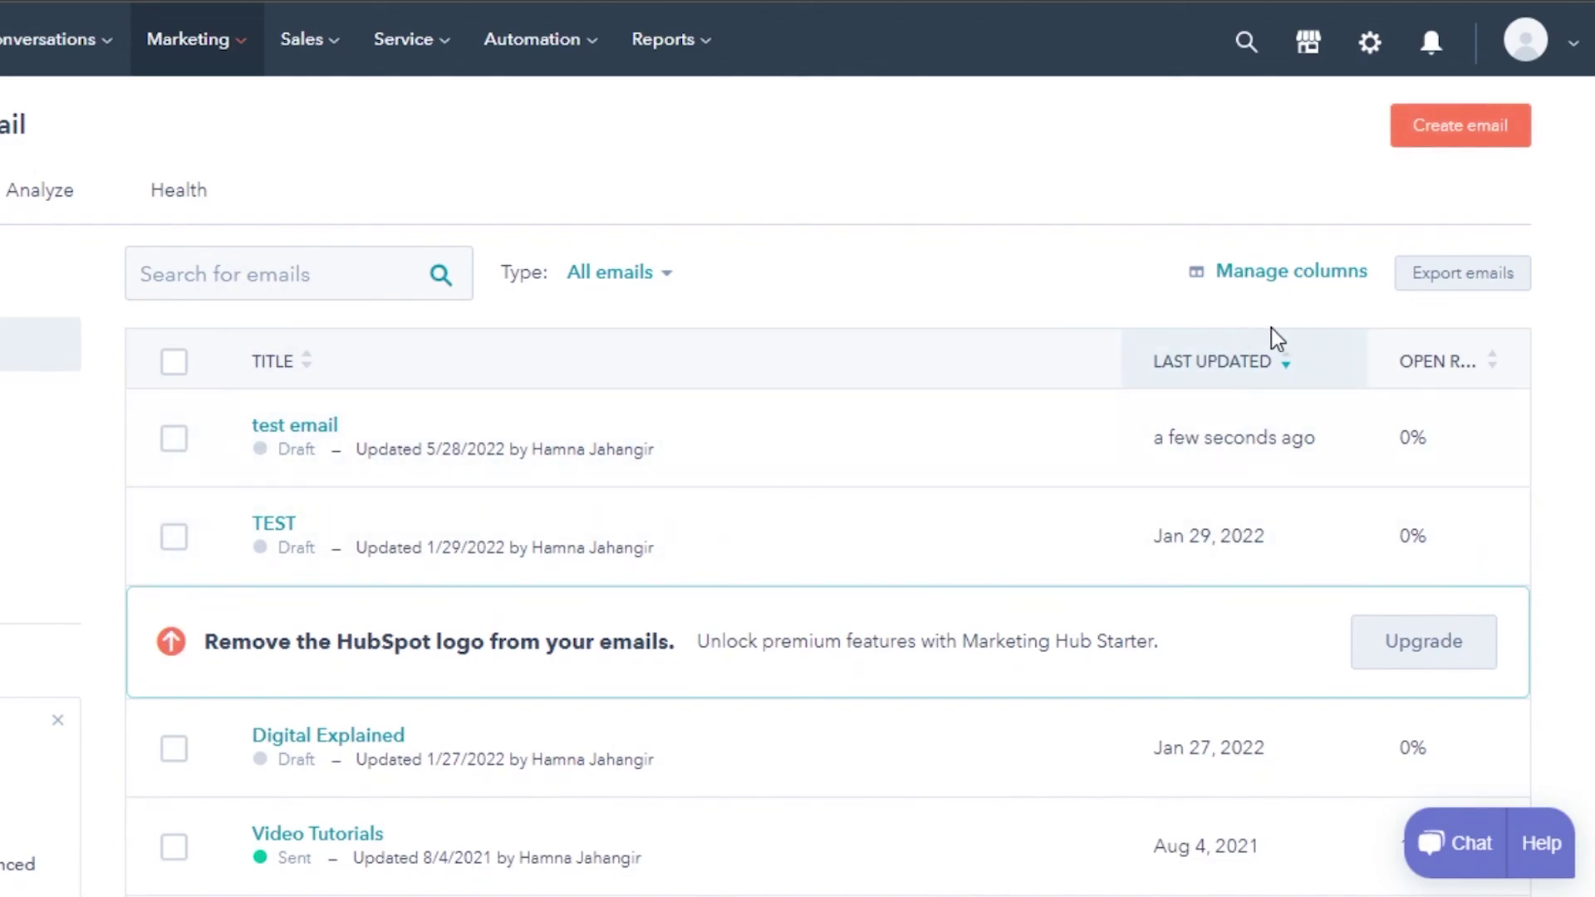
{"action": "scroll", "coordinate": [1278, 338], "scroll_direction": "down", "scroll_amount": 5}
{"action": "scroll", "coordinate": [1278, 339], "scroll_direction": "up", "scroll_amount": 5}
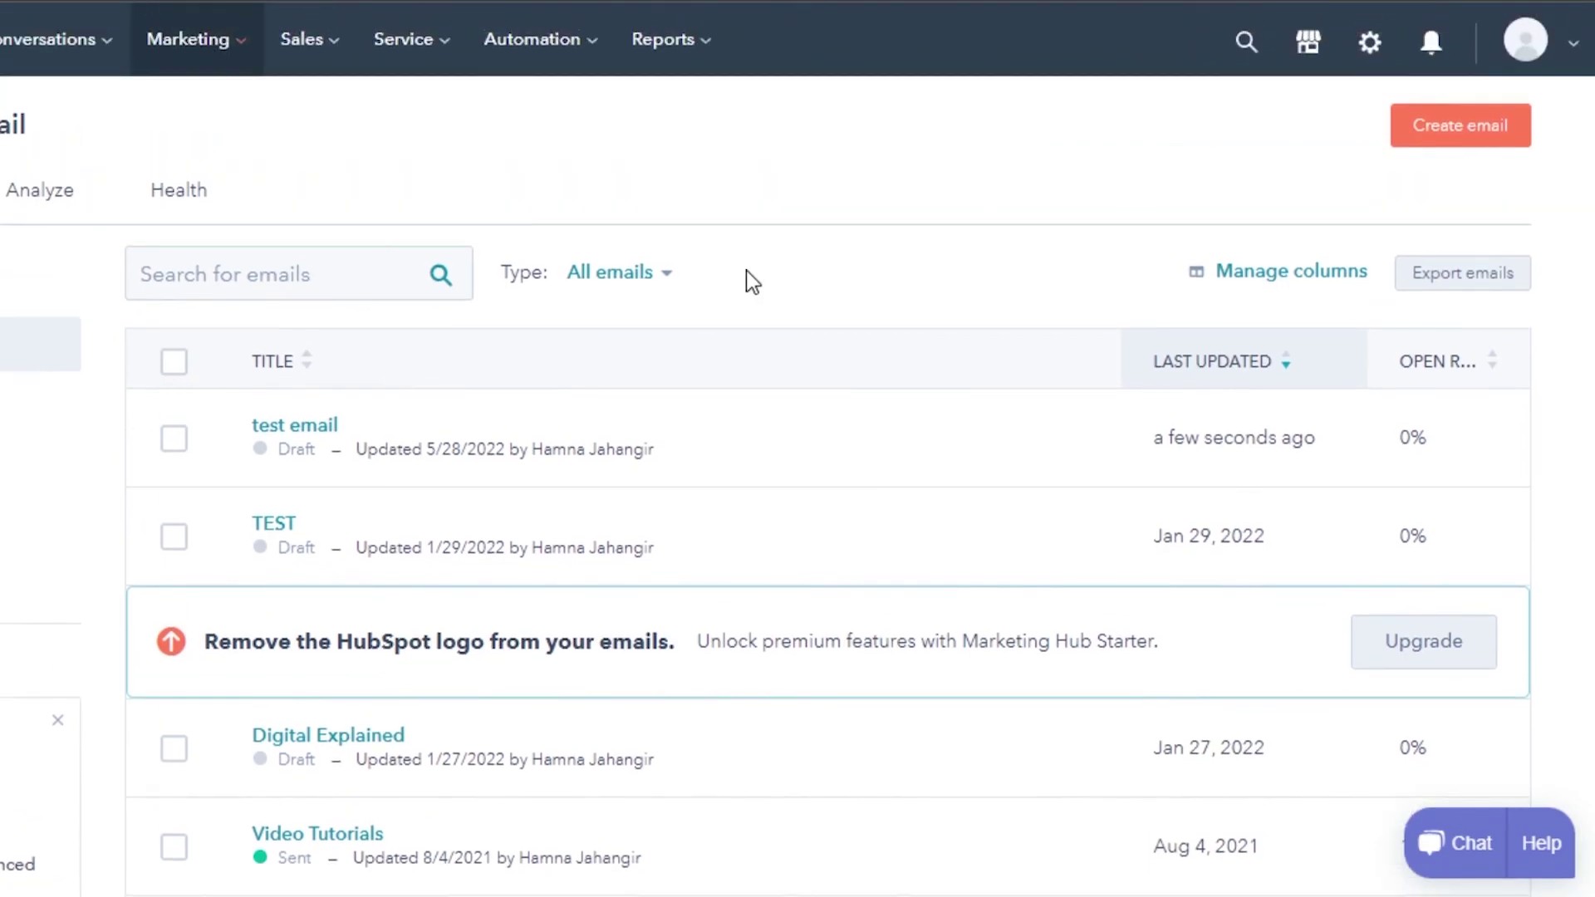